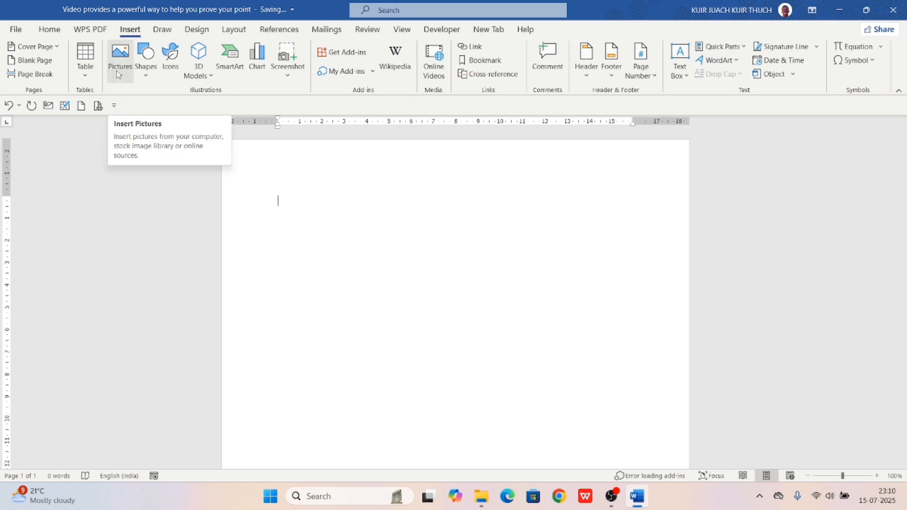
Open the Insert Picture browser from This Device to pick a picture
left_click(119, 75)
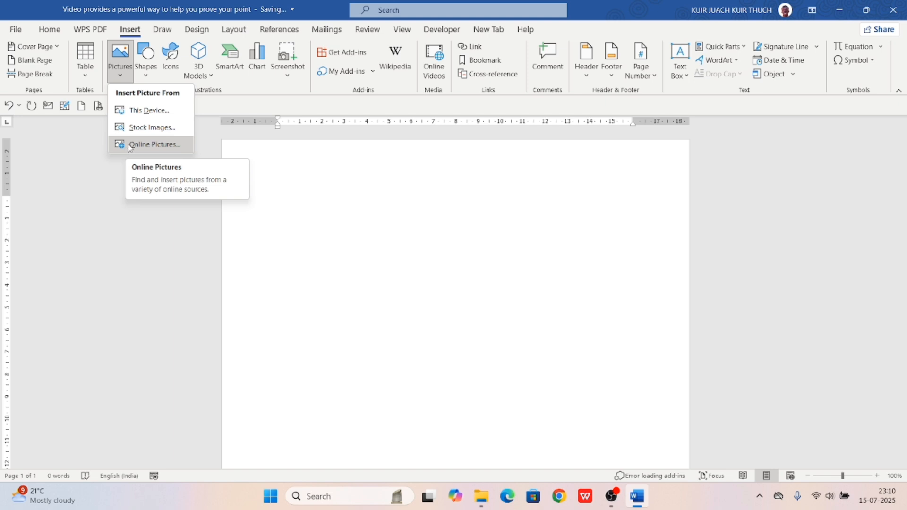
left_click(145, 112)
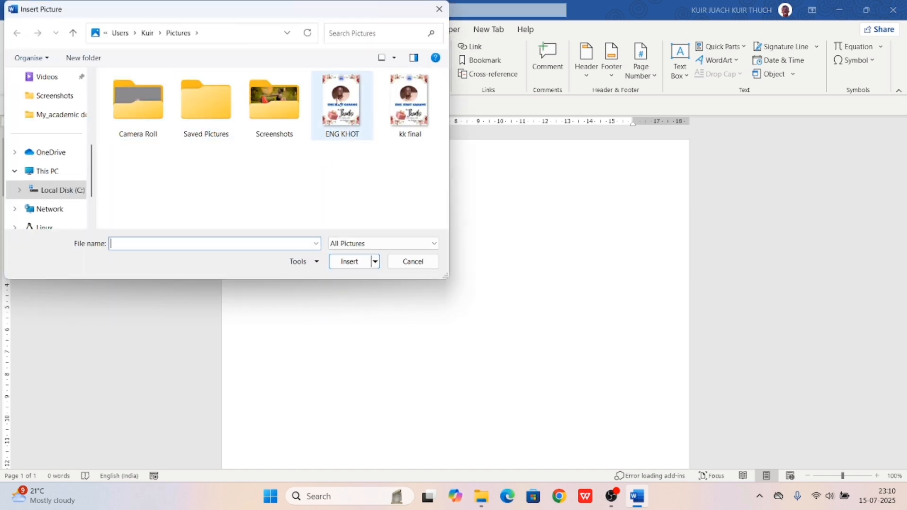
Insert the flyer image from Pictures and set its wrapping to In Front of Text
left_click(338, 102)
left_click(353, 265)
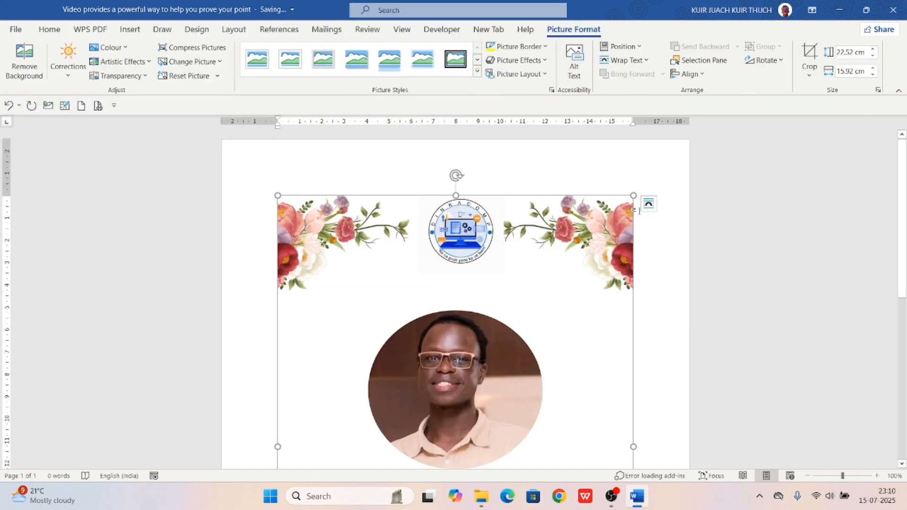
left_click(652, 206)
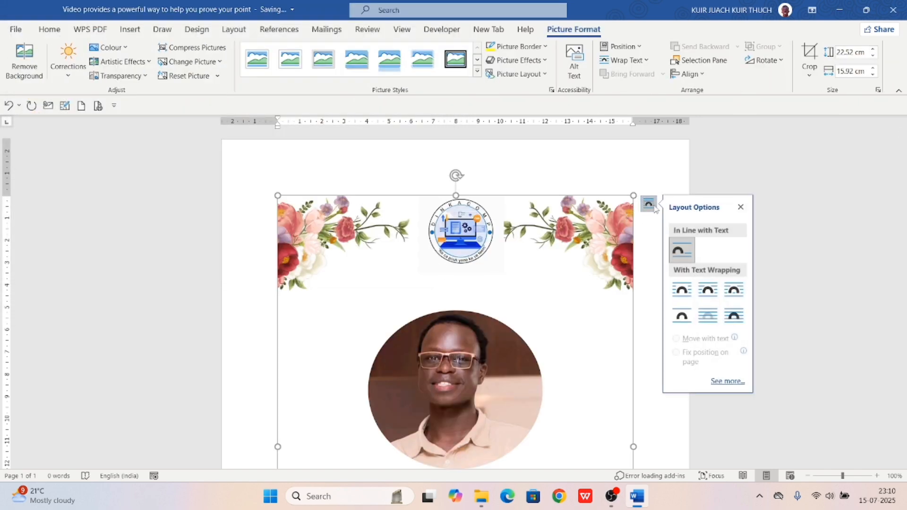
left_click(740, 320)
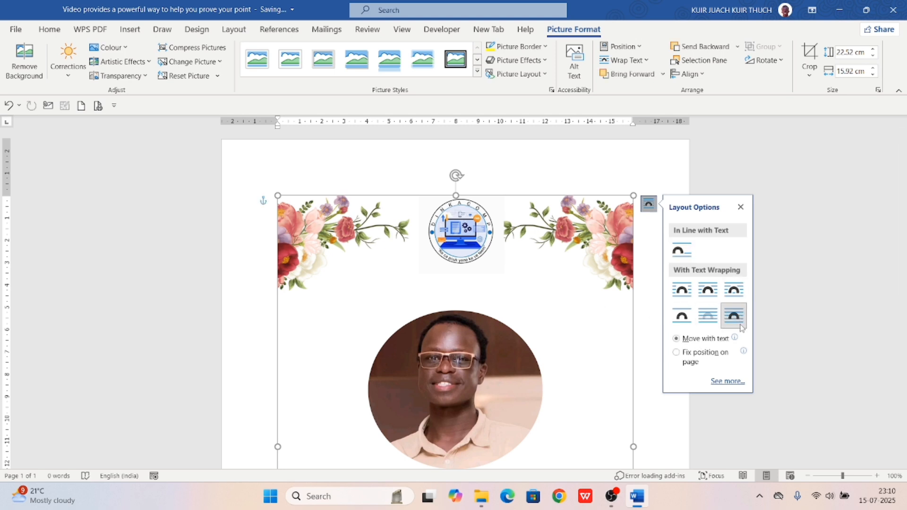
Drag the flyer into position so its floral header shows
left_click_drag(448, 291, 493, 160)
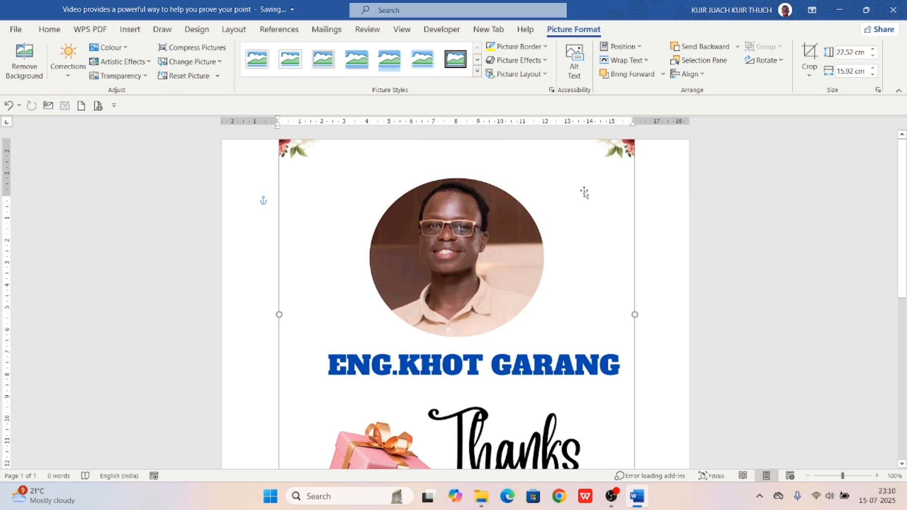
left_click_drag(584, 192, 581, 334)
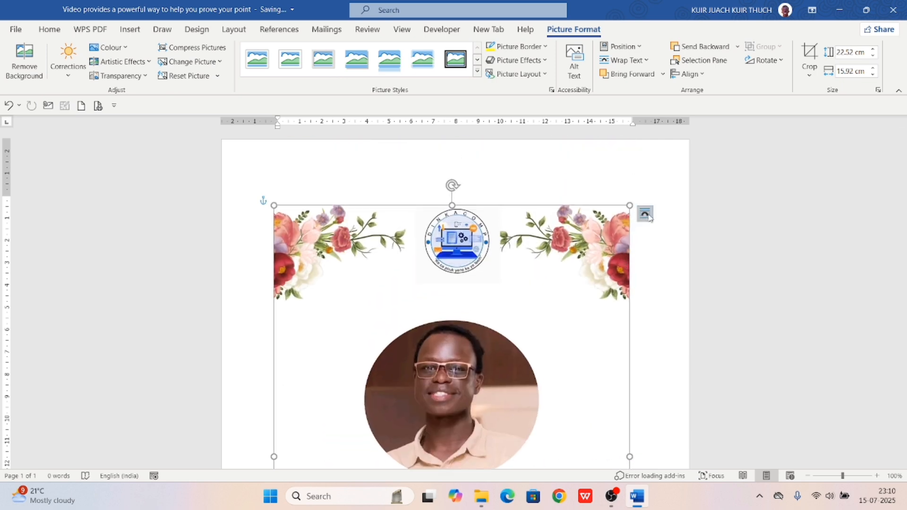
left_click(647, 215)
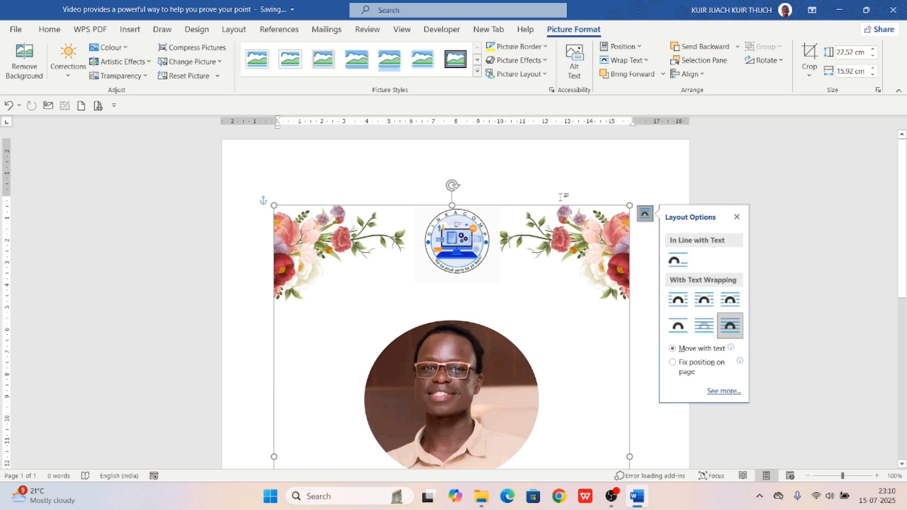
left_click(530, 170)
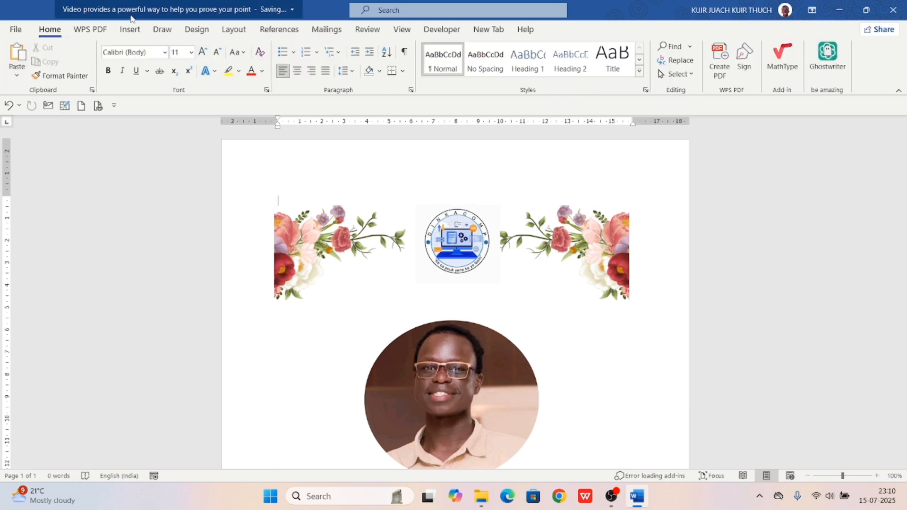
Insert a stock image found by searching 'Lion', then delete the flyer picture
left_click(130, 30)
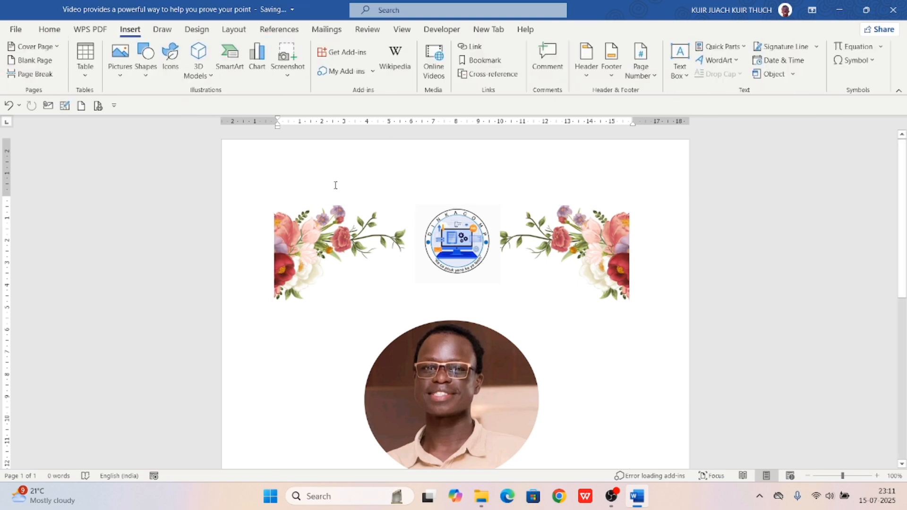
scroll(335, 186, "down", 2)
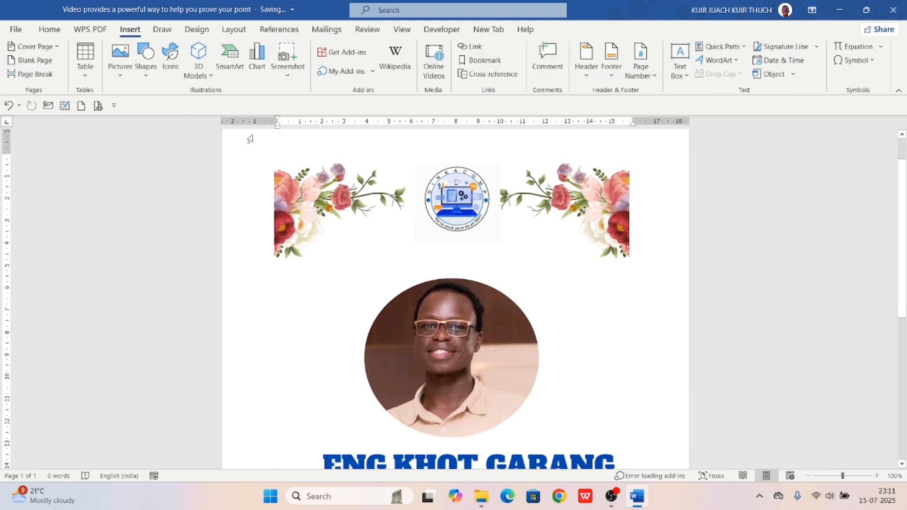
left_click(121, 76)
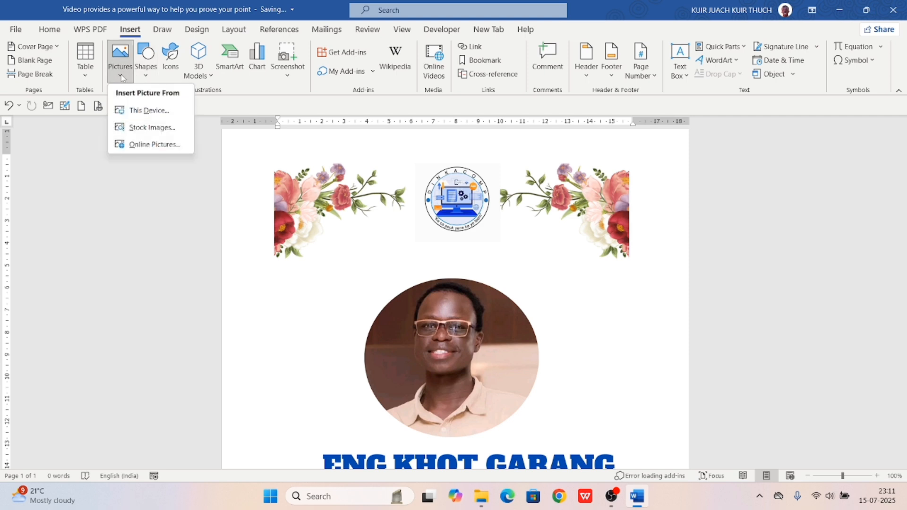
left_click(137, 128)
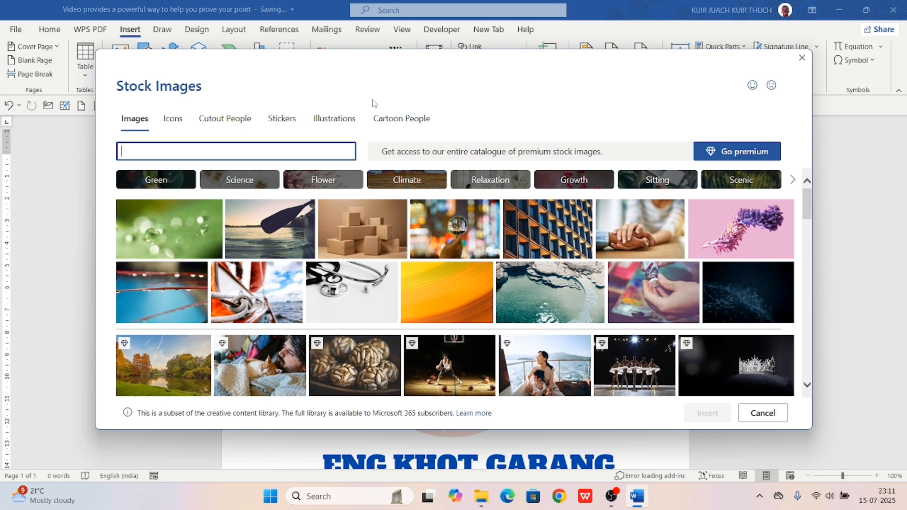
key("BackSpace")
type("Lion")
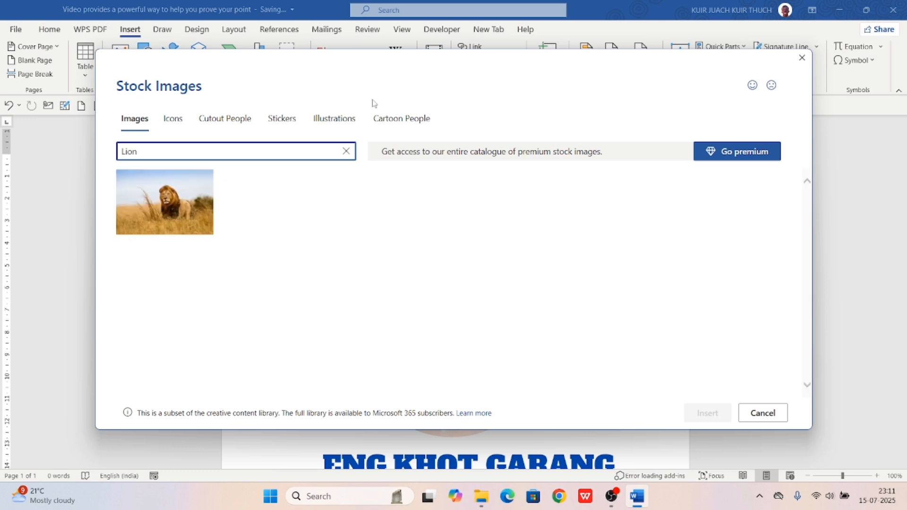
double_click(158, 227)
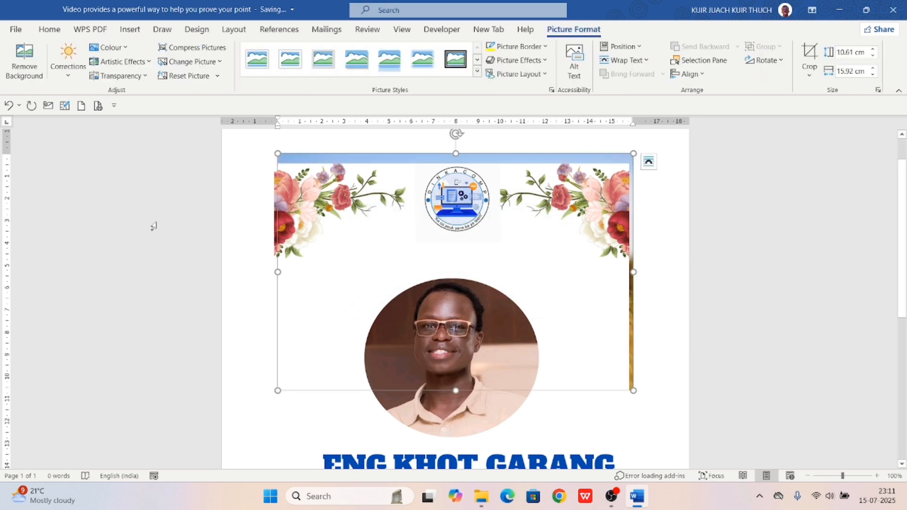
left_click_drag(391, 269, 368, 341)
key("Delete")
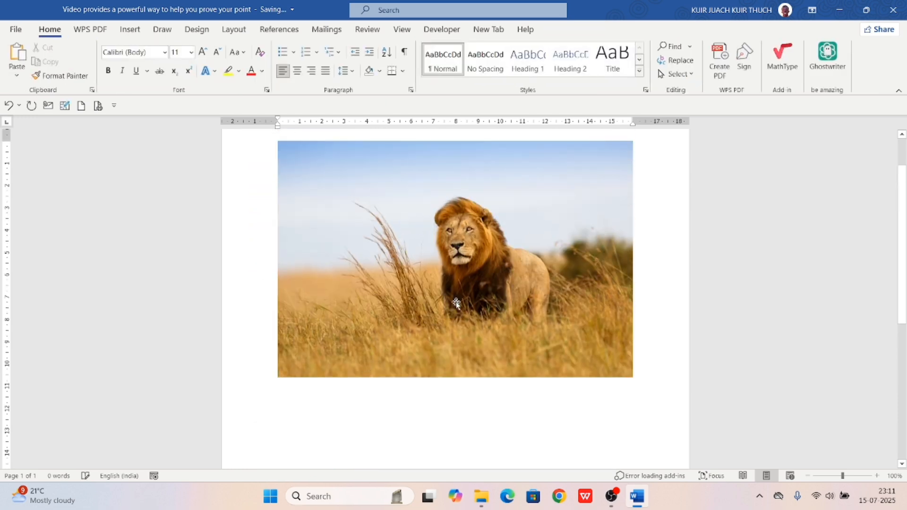
Set the lion photo to In Front of Text, nudge it, and shrink it proportionally
left_click(430, 261)
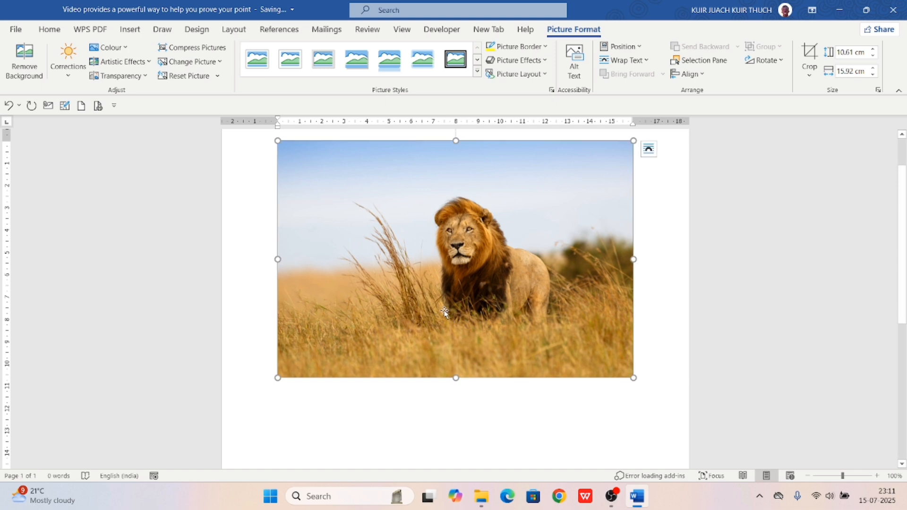
left_click(649, 149)
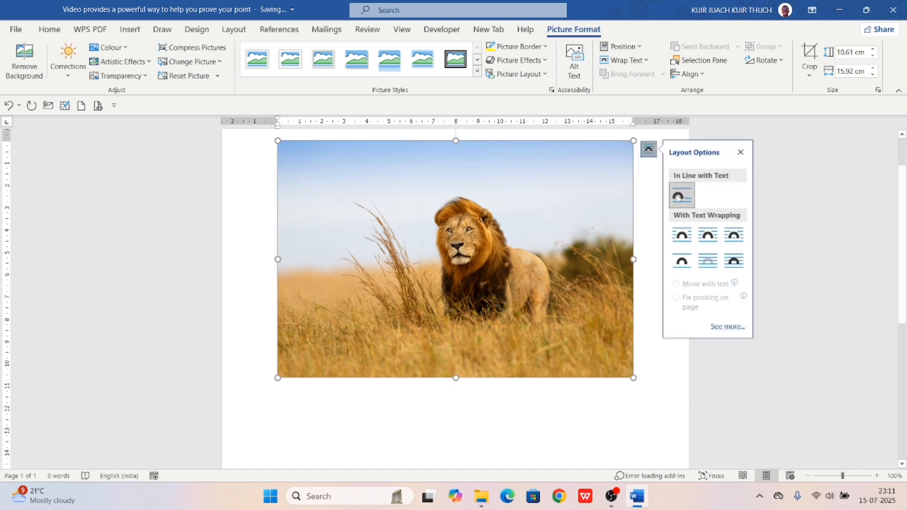
left_click(733, 261)
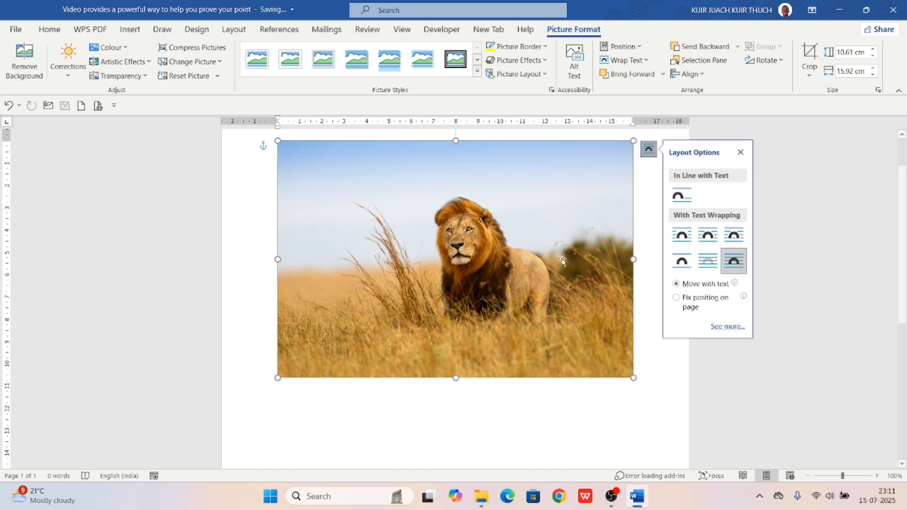
left_click_drag(465, 252, 449, 276)
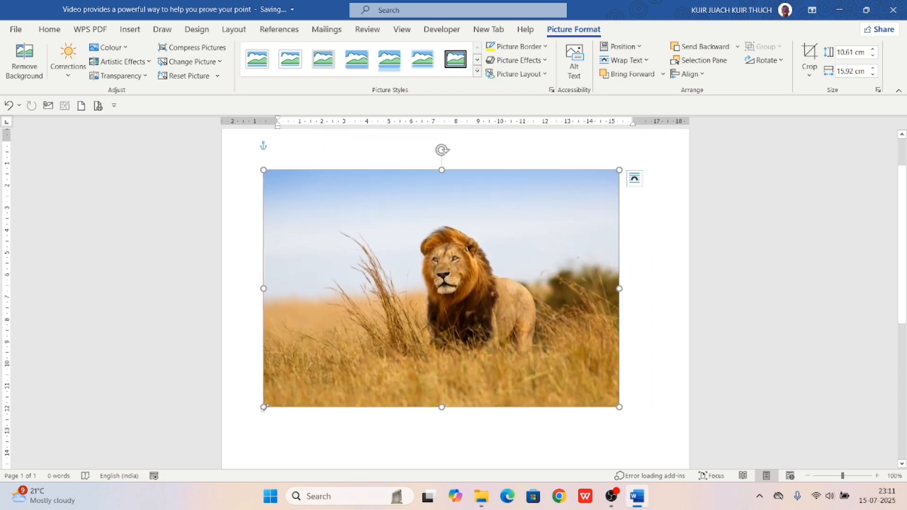
left_click_drag(263, 408, 435, 344)
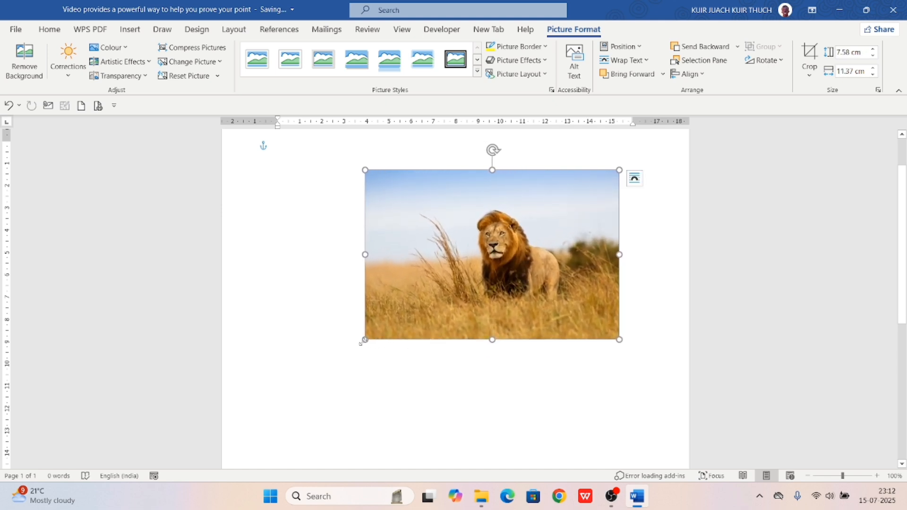
left_click_drag(363, 341, 458, 248)
Insert a Victorian house picture from the Online Pictures House category, then select the lion photo
left_click(130, 29)
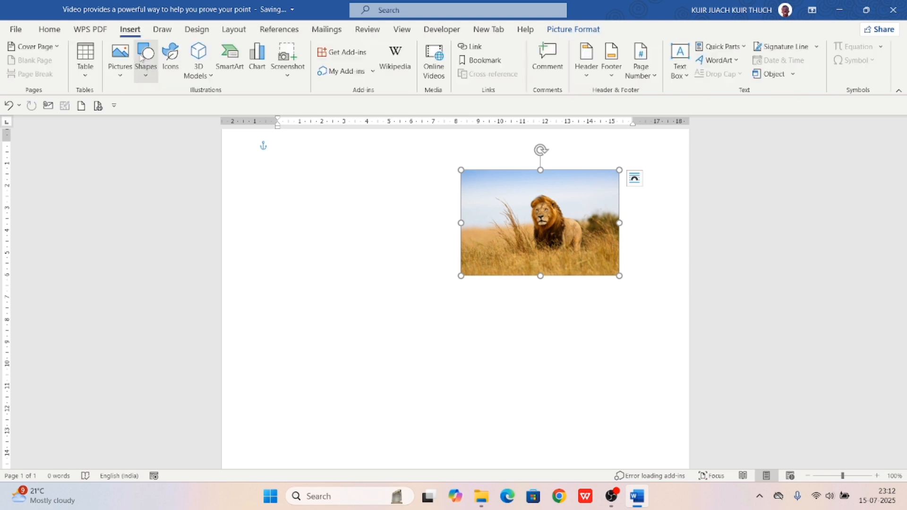
left_click(122, 62)
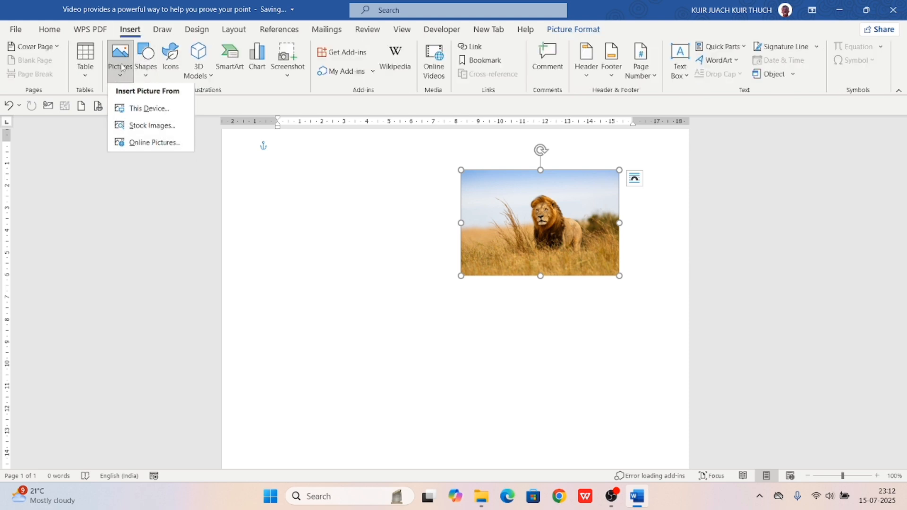
left_click(147, 146)
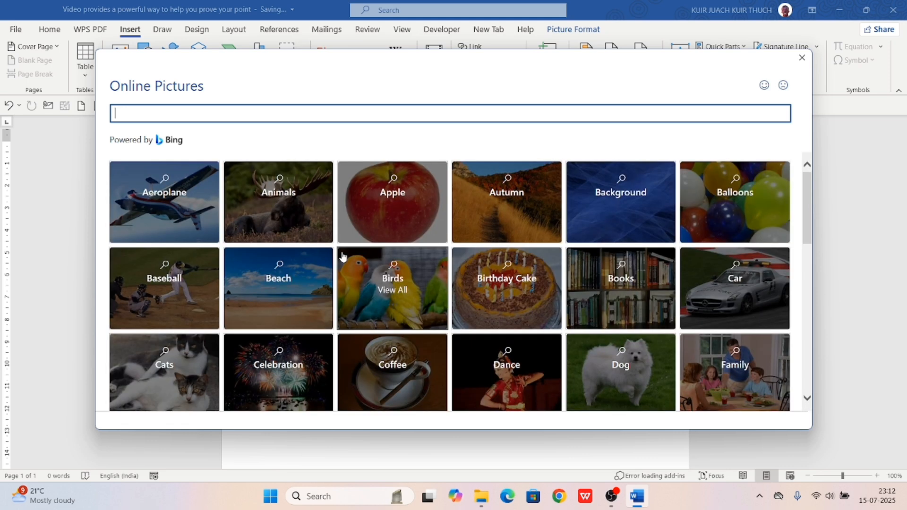
scroll(344, 256, "down", 2)
scroll(344, 256, "down", 5)
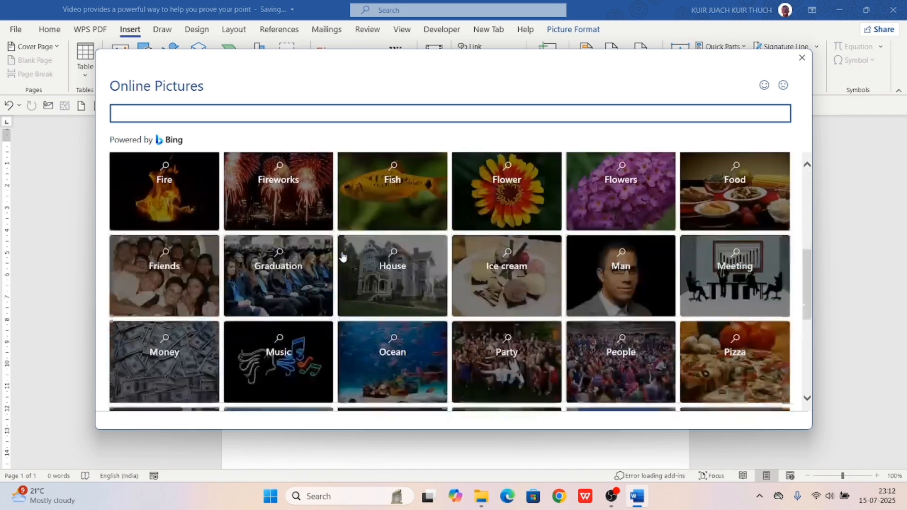
left_click(392, 255)
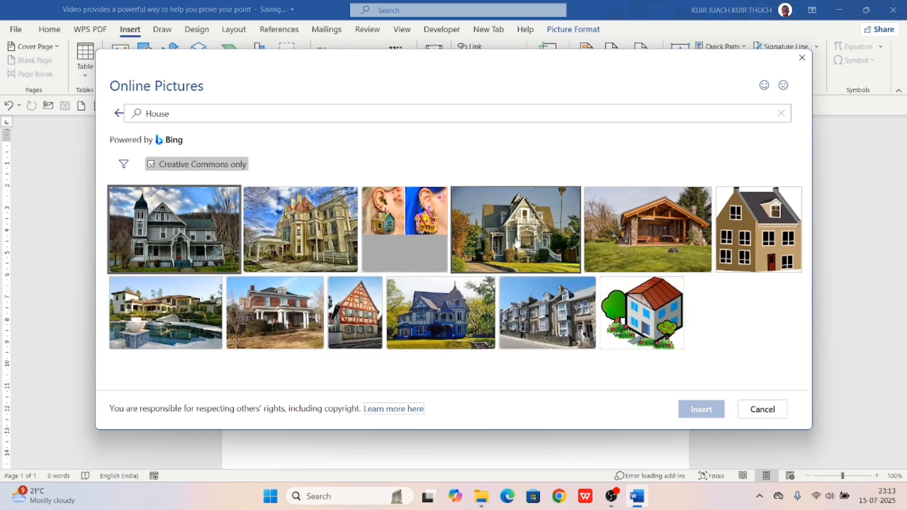
left_click(642, 313)
left_click(701, 410)
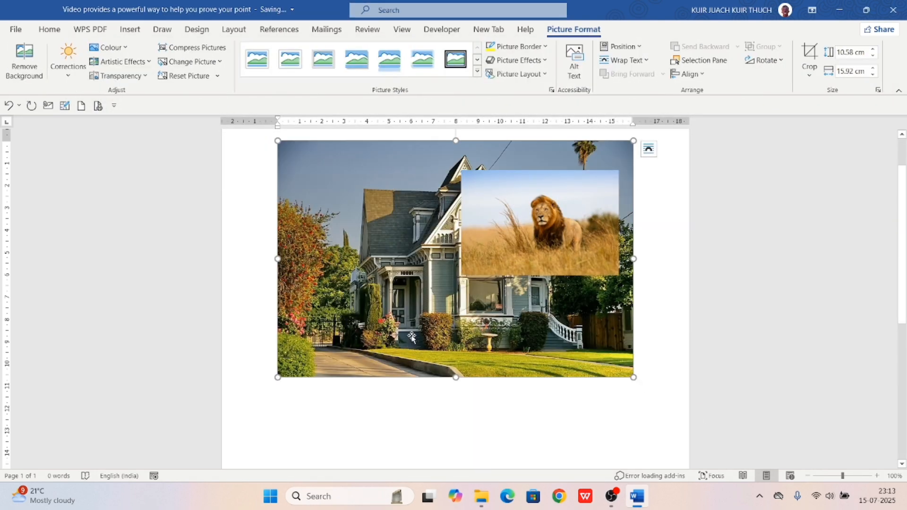
left_click(522, 219)
Delete the lion, float the house photo in front of text, and shrink it to 5.22 × 7.86 cm
key("Delete")
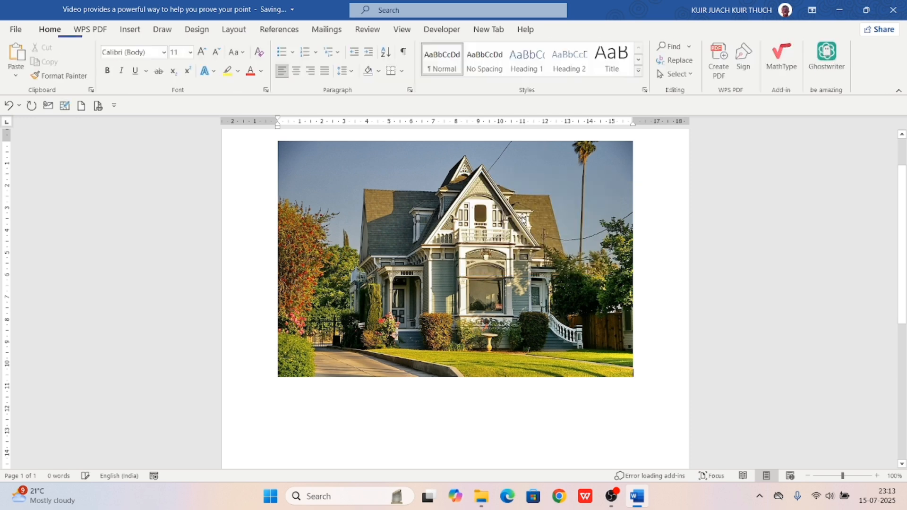
left_click(488, 246)
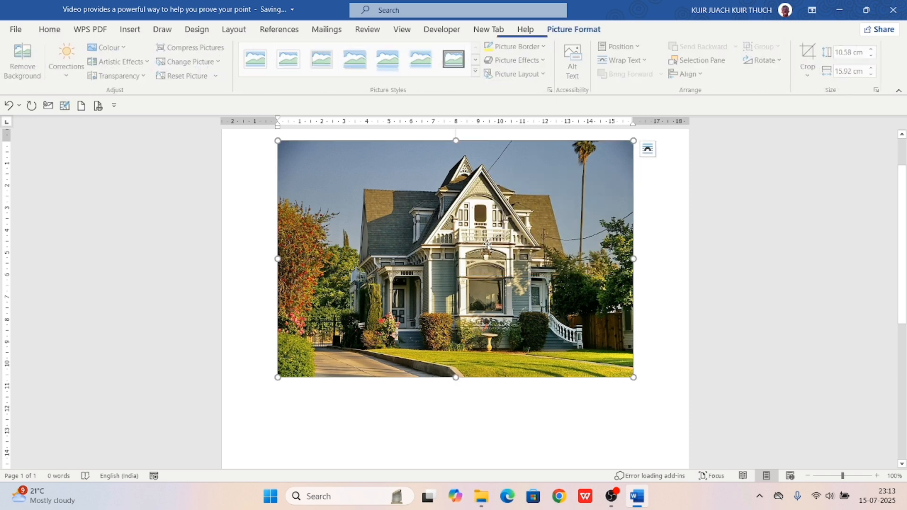
left_click(649, 151)
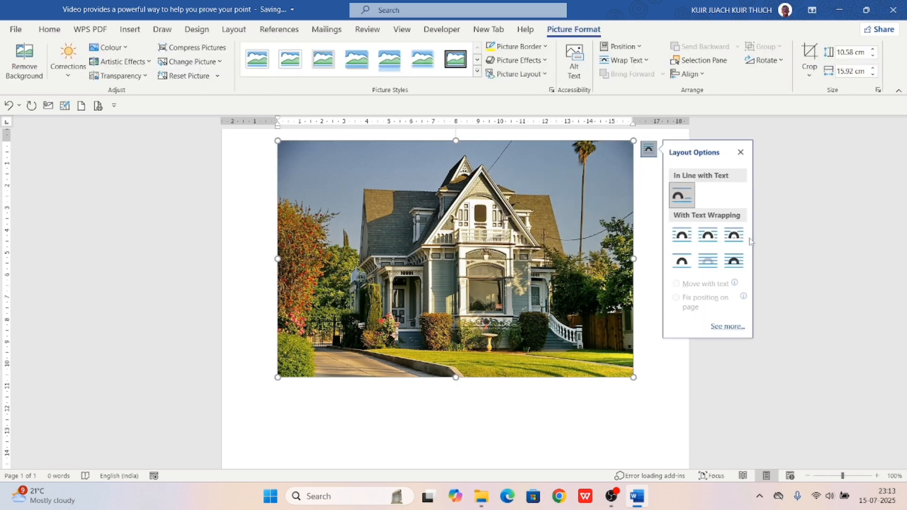
left_click(733, 261)
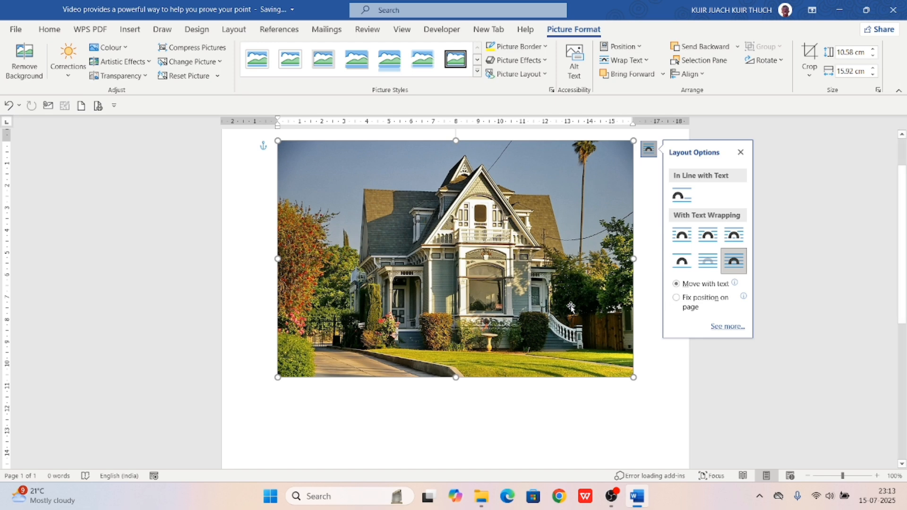
left_click_drag(548, 312, 544, 338)
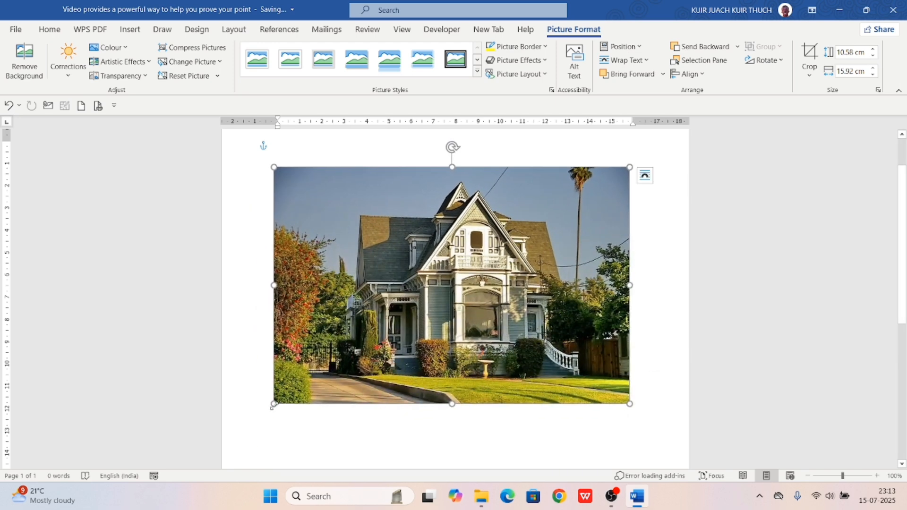
left_click_drag(272, 406, 453, 285)
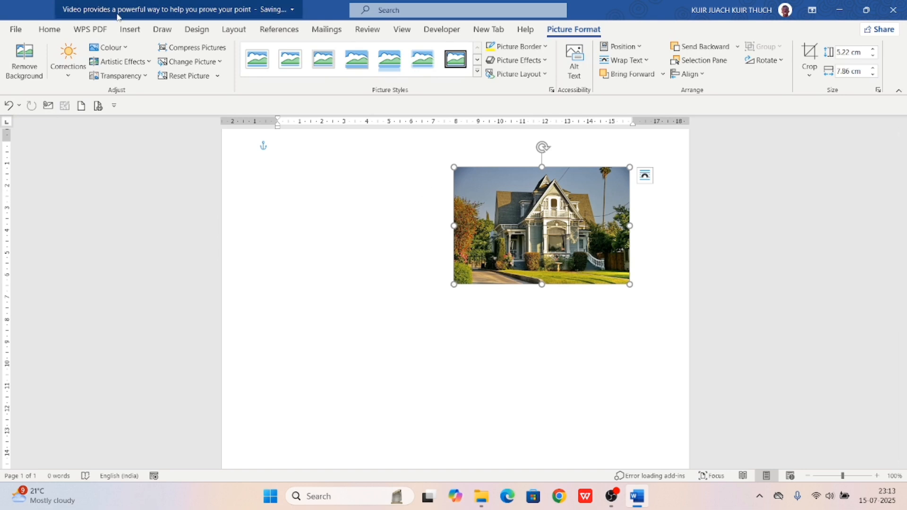
left_click(126, 30)
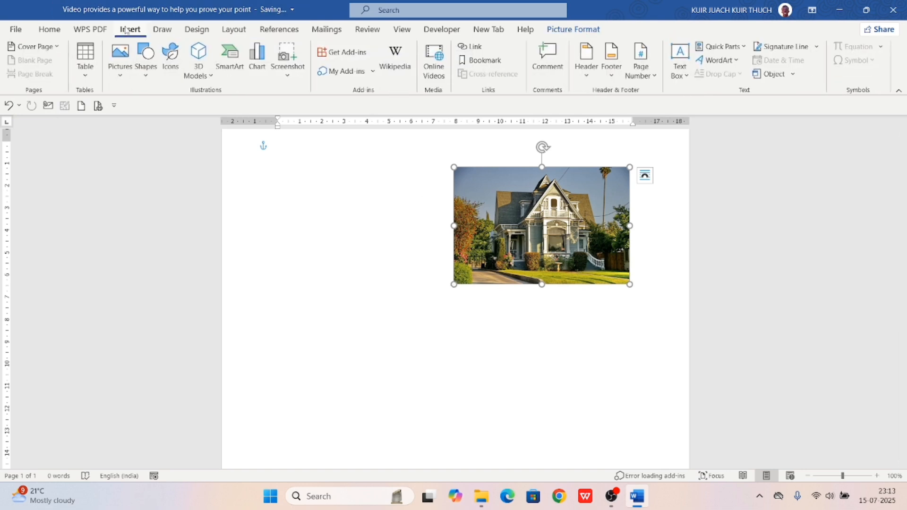
Draw a blue rectangle, delete the house picture, and move the rectangle up the page
left_click(145, 67)
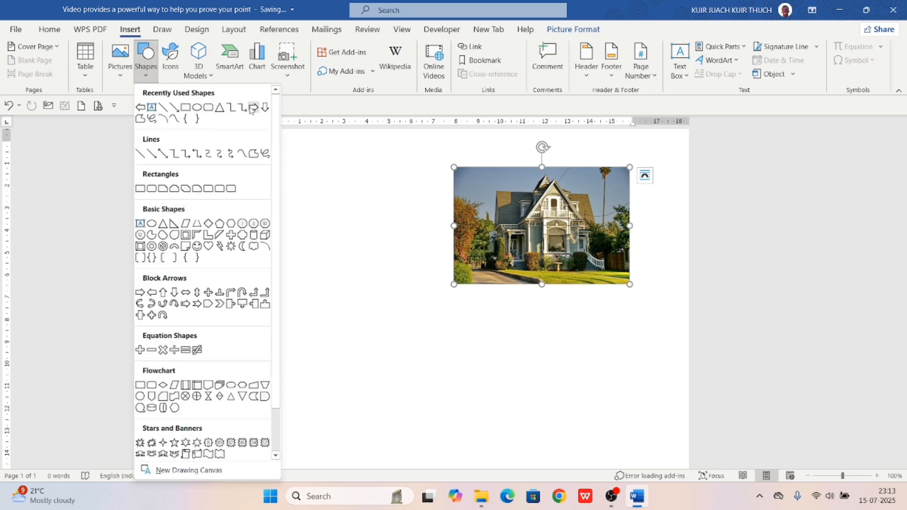
left_click(190, 109)
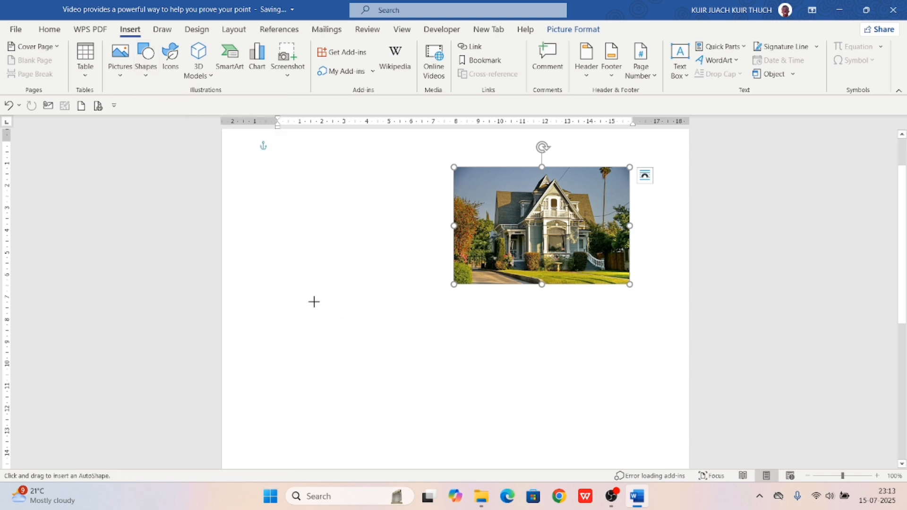
left_click_drag(314, 302, 474, 379)
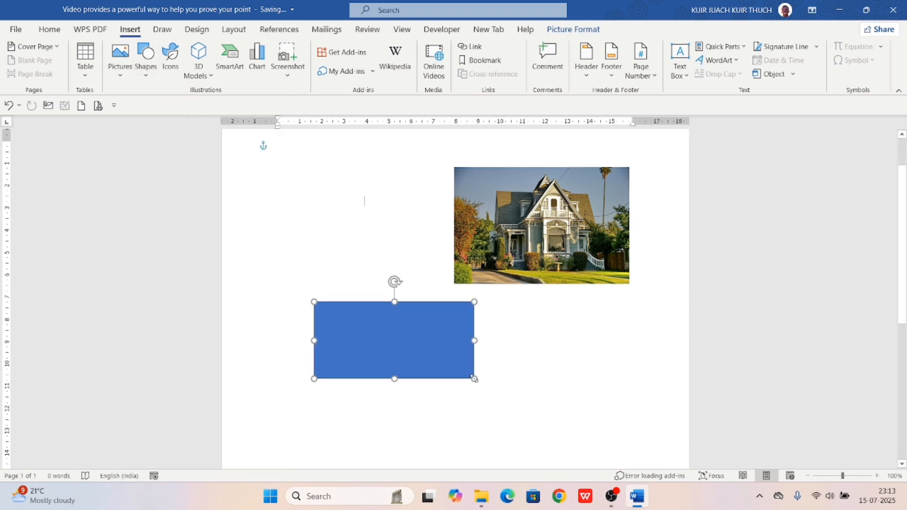
left_click(544, 271)
key("Delete")
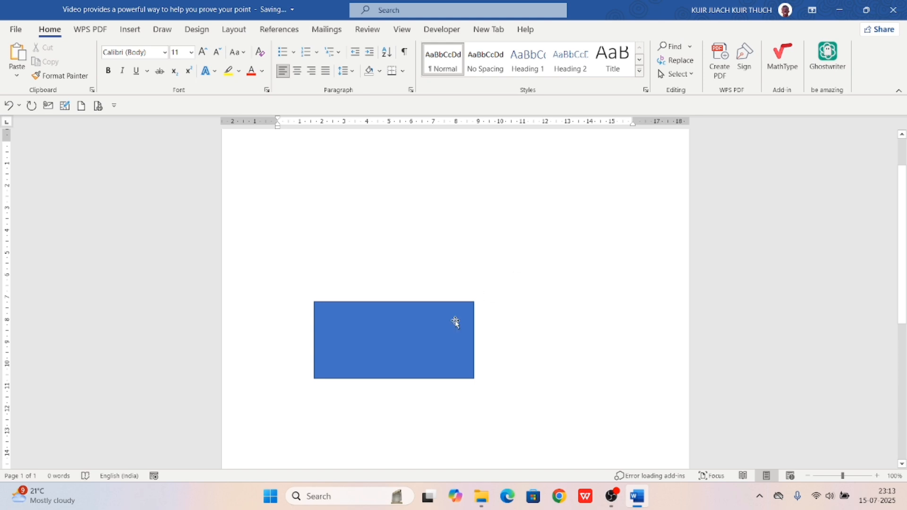
left_click_drag(370, 346, 371, 248)
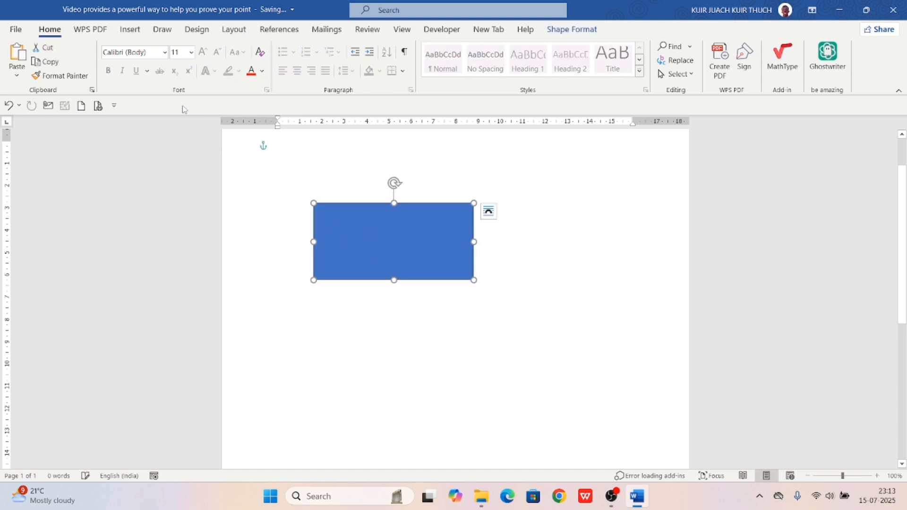
left_click(131, 30)
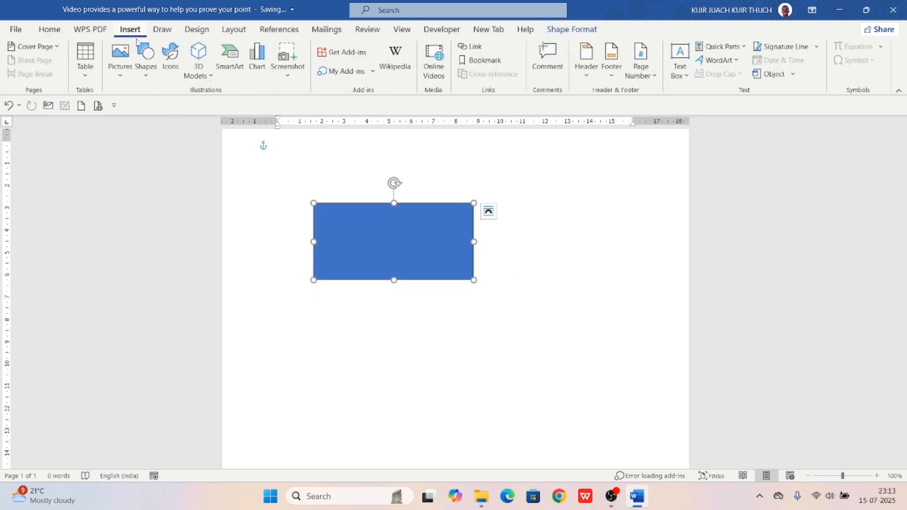
Draw an isosceles triangle right of the rectangle and tilt it clockwise
left_click(138, 79)
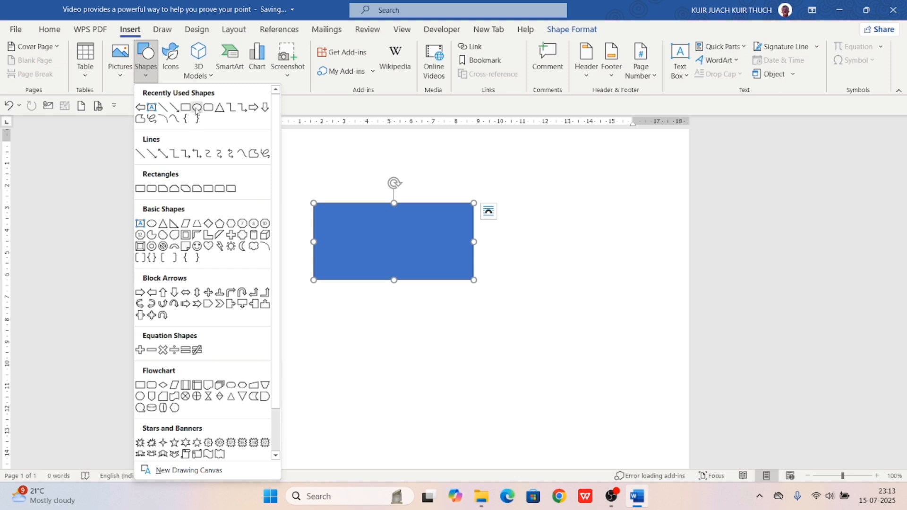
left_click(219, 108)
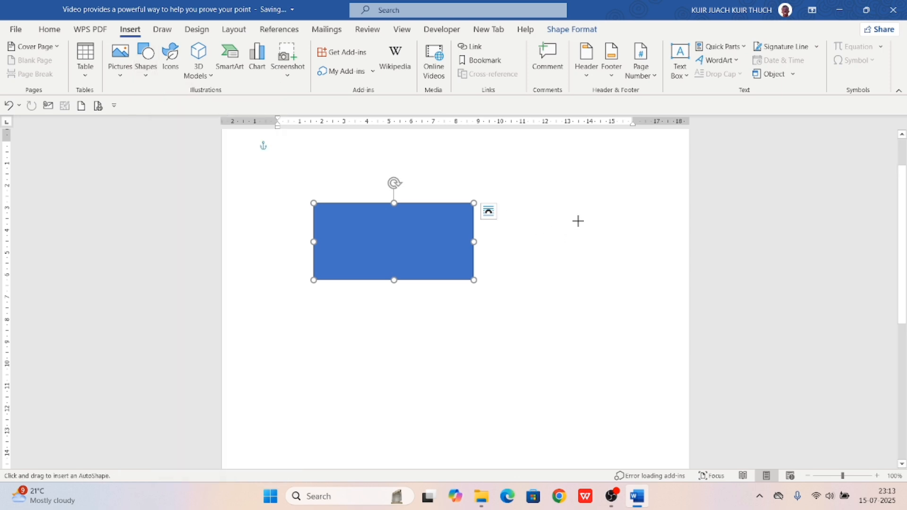
left_click_drag(573, 186, 661, 311)
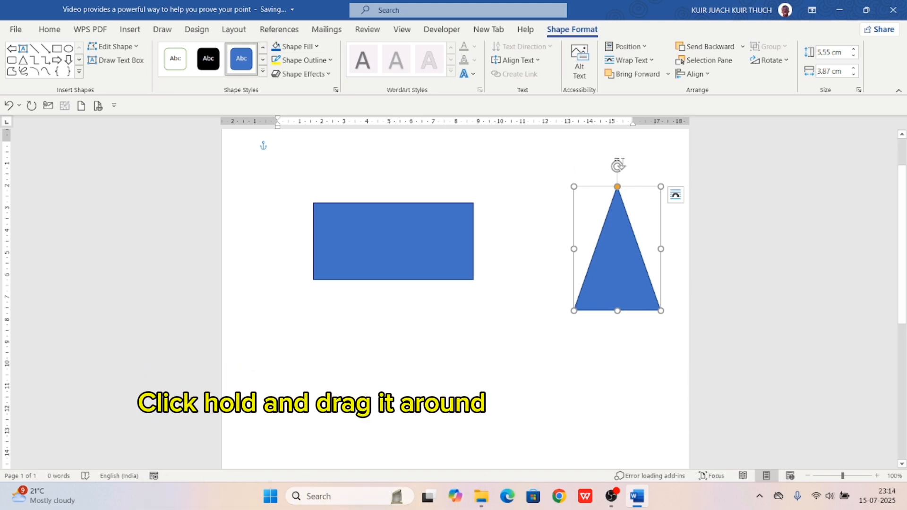
left_click_drag(621, 164, 679, 305)
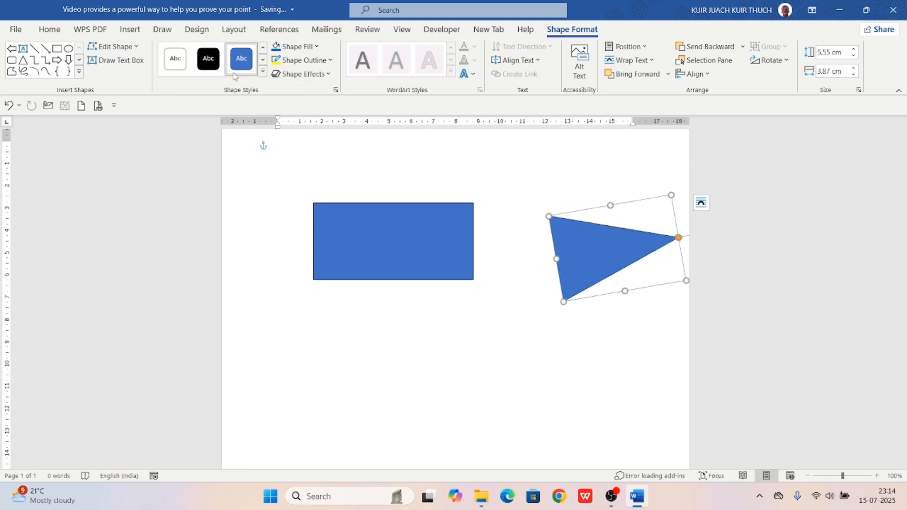
Fill the triangle green and set it level against the rectangle's right edge, pointing right
left_click(206, 64)
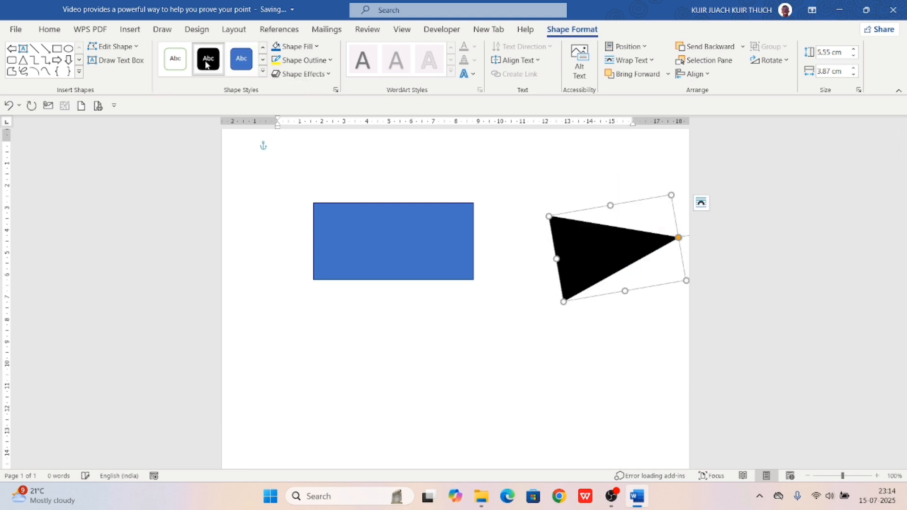
left_click(176, 59)
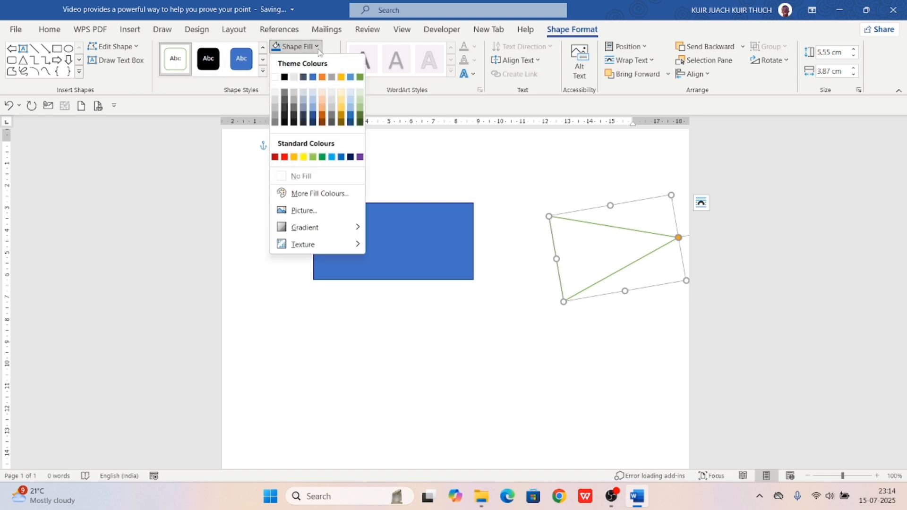
left_click(322, 159)
left_click(392, 154)
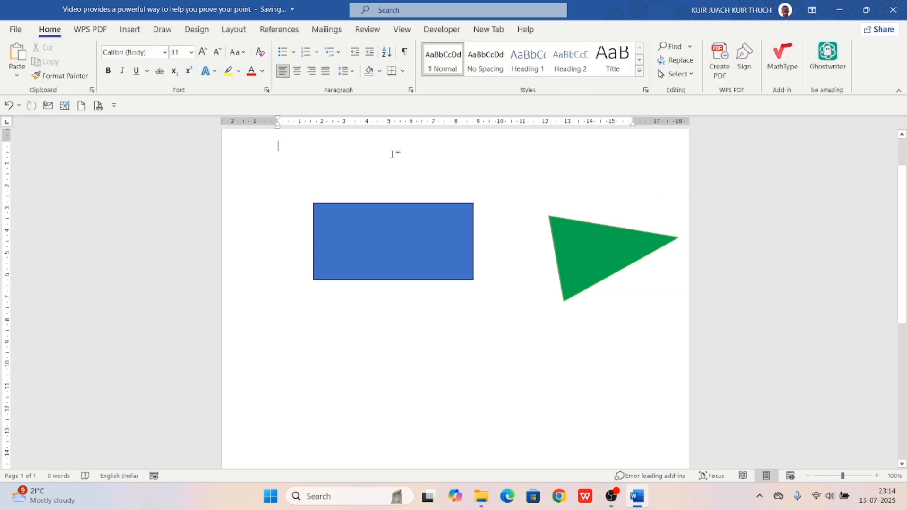
left_click_drag(578, 245, 501, 220)
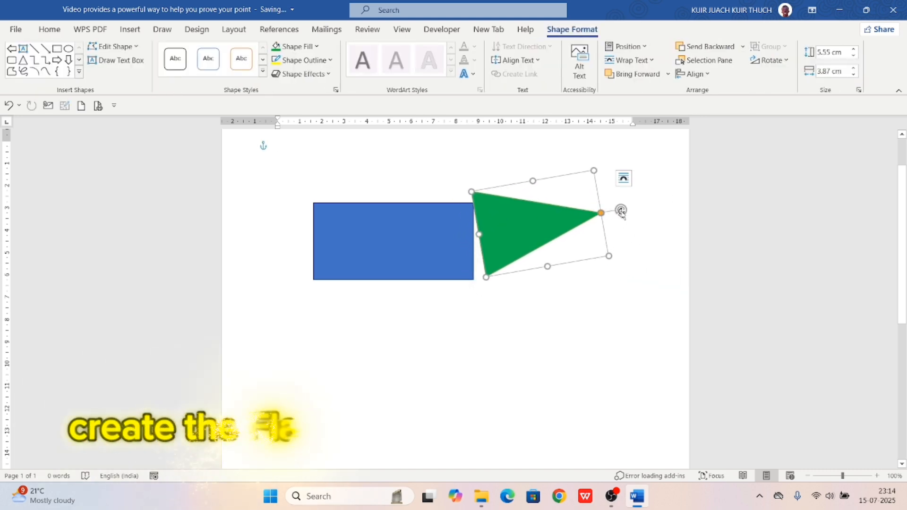
left_click_drag(622, 211, 623, 224)
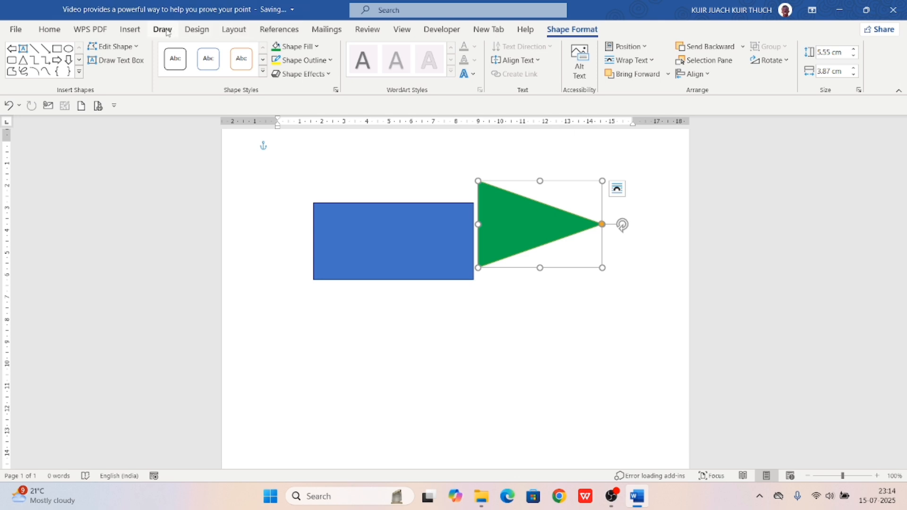
Draw a blue right block arrow below the rectangle
left_click(131, 29)
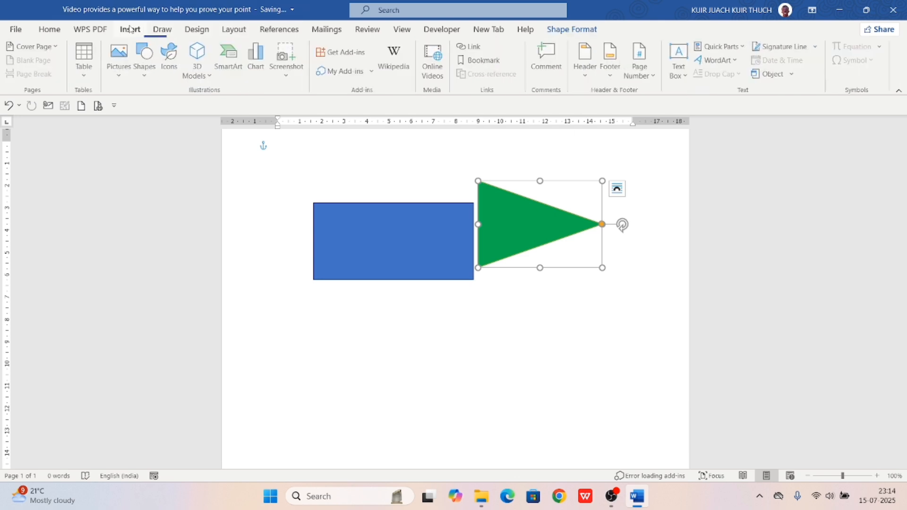
left_click(147, 77)
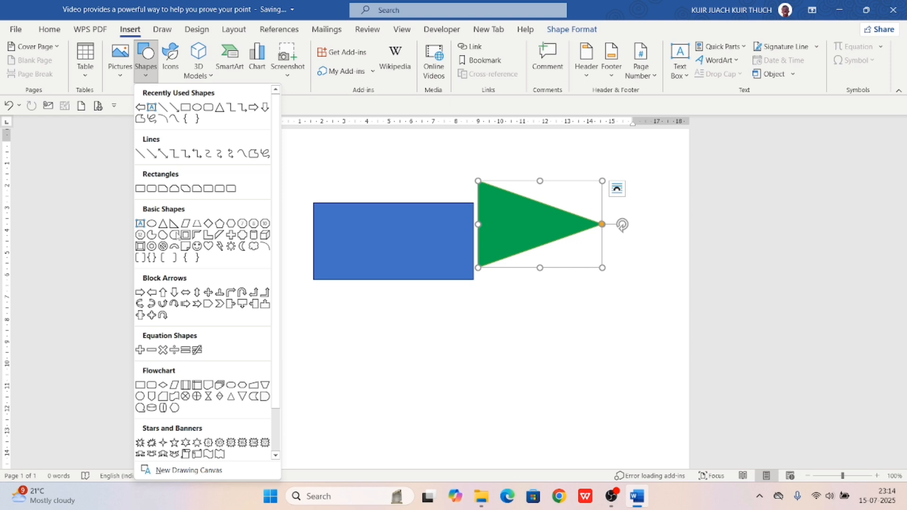
left_click(141, 292)
left_click_drag(301, 329, 423, 369)
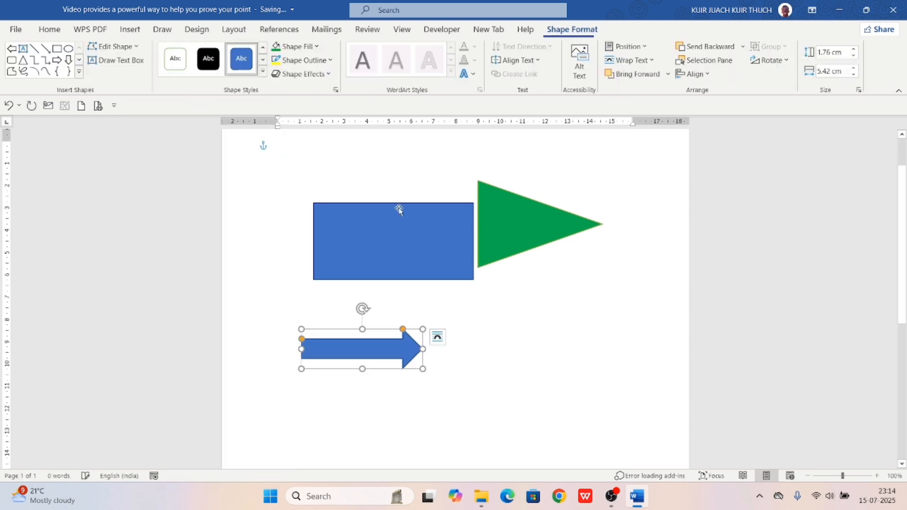
Draw a straight 17.38 cm horizontal line across the top of the page
left_click(133, 31)
left_click(140, 68)
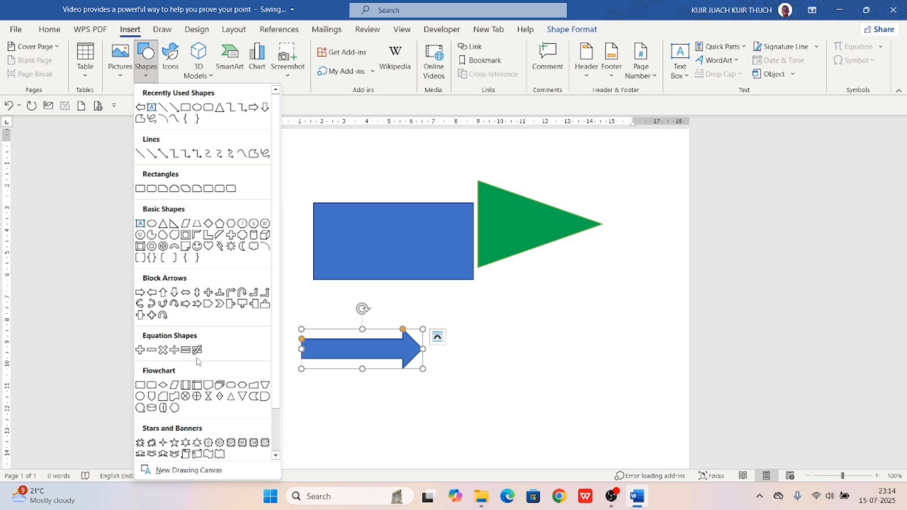
left_click(140, 154)
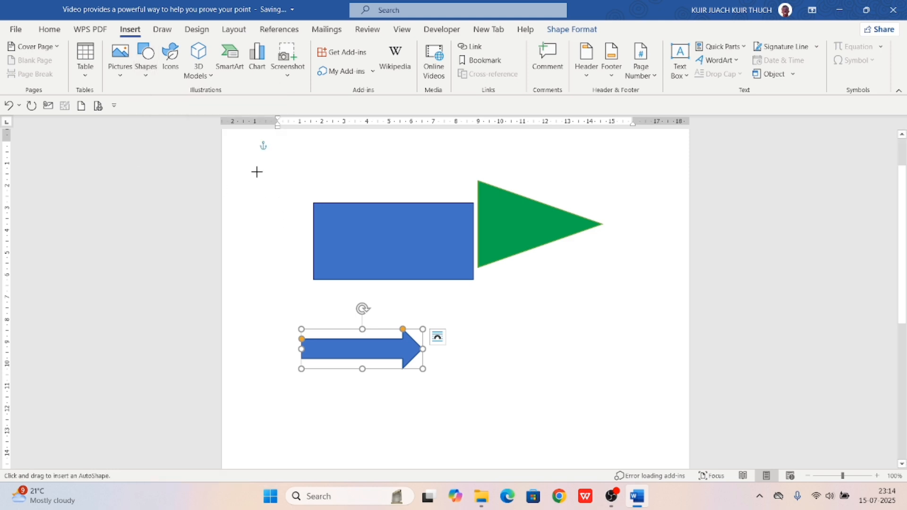
left_click_drag(256, 171, 644, 192)
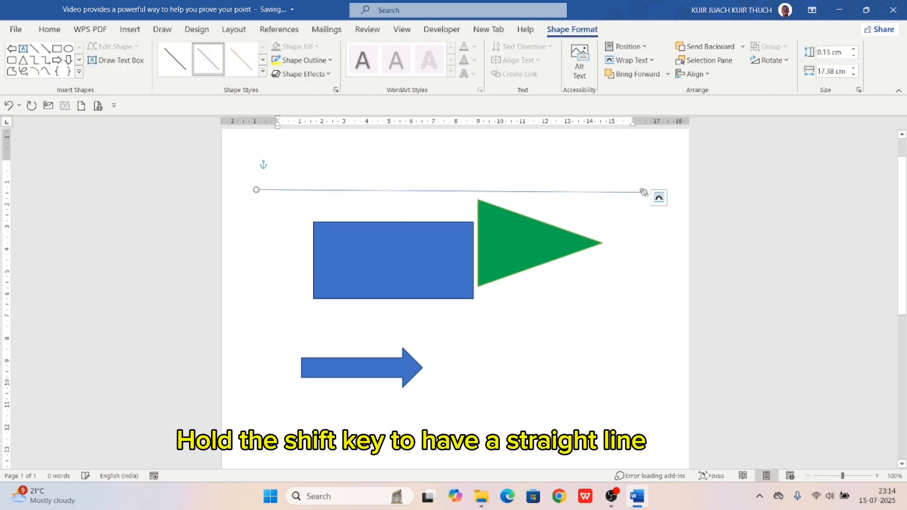
left_click(581, 329)
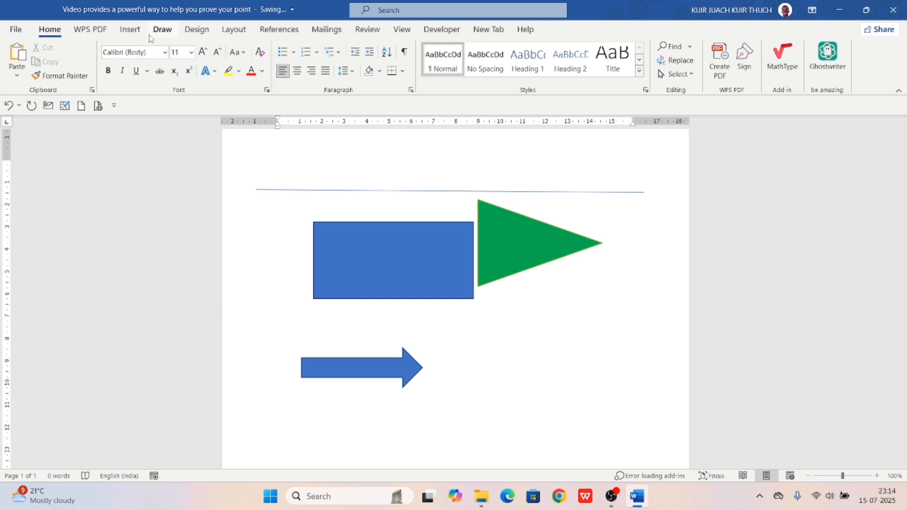
Insert an envelope icon found by searching the icon library for 'message'
left_click(133, 31)
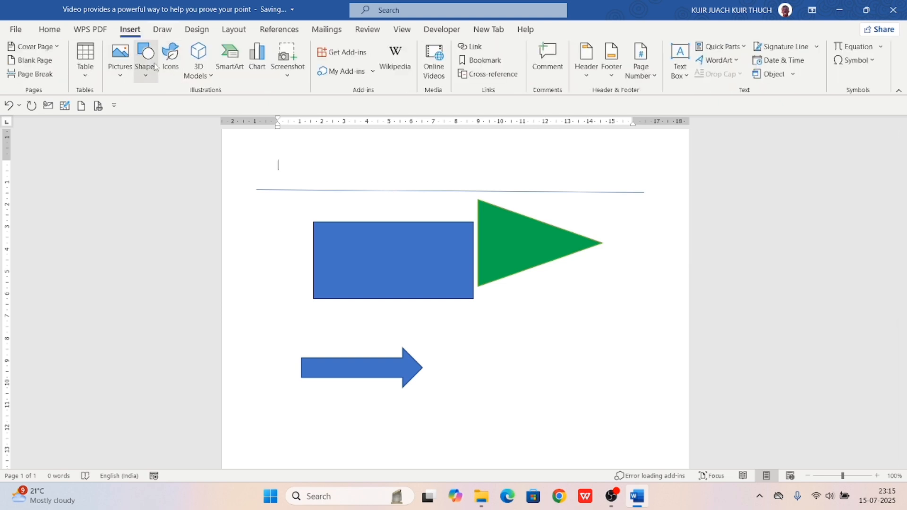
left_click(173, 70)
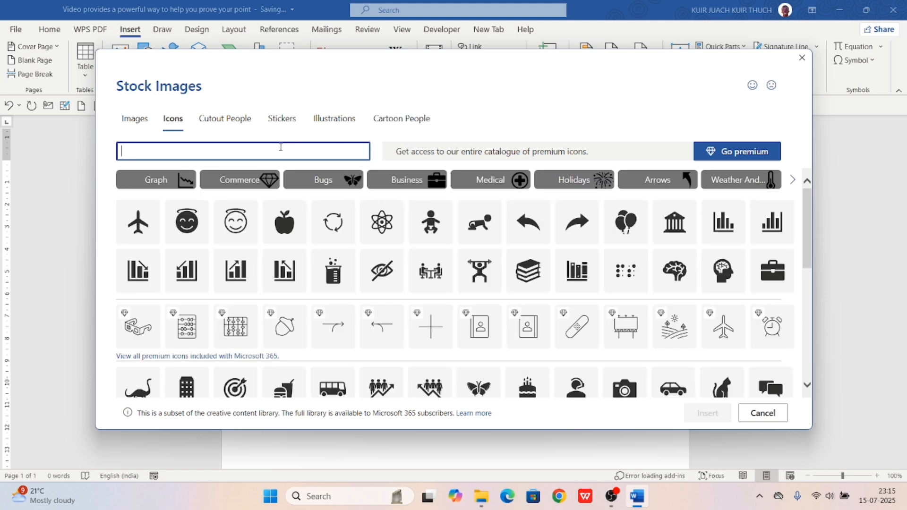
type("mess")
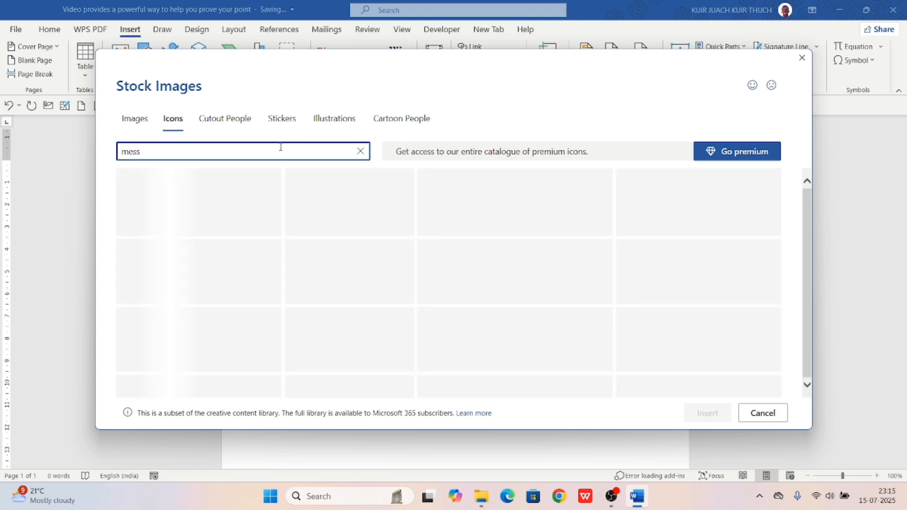
type("age")
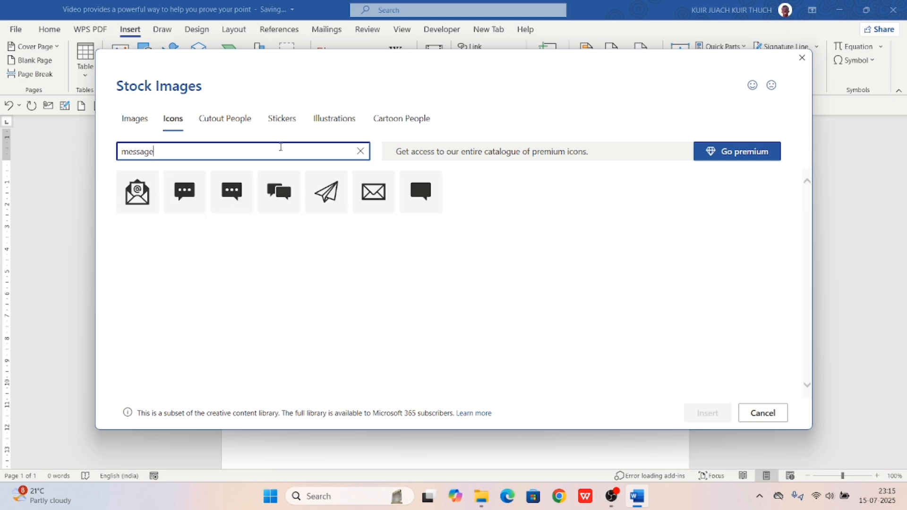
left_click(369, 204)
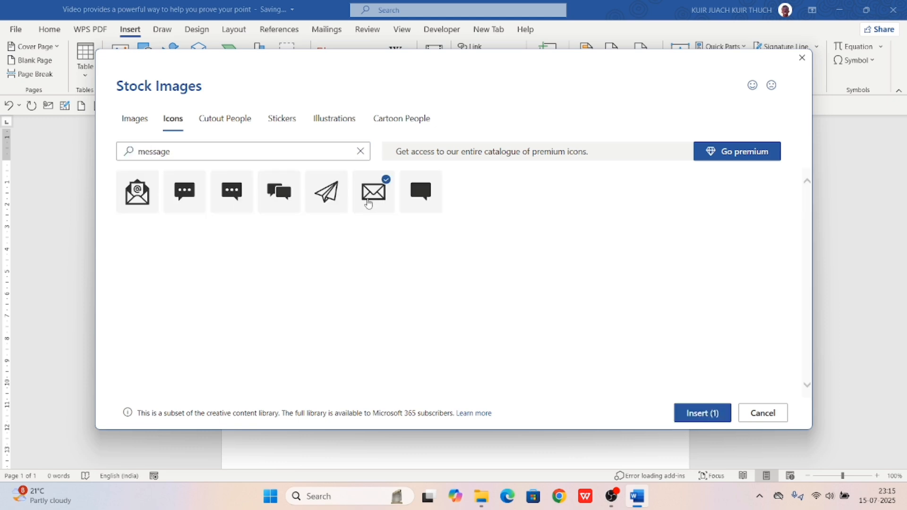
left_click(709, 415)
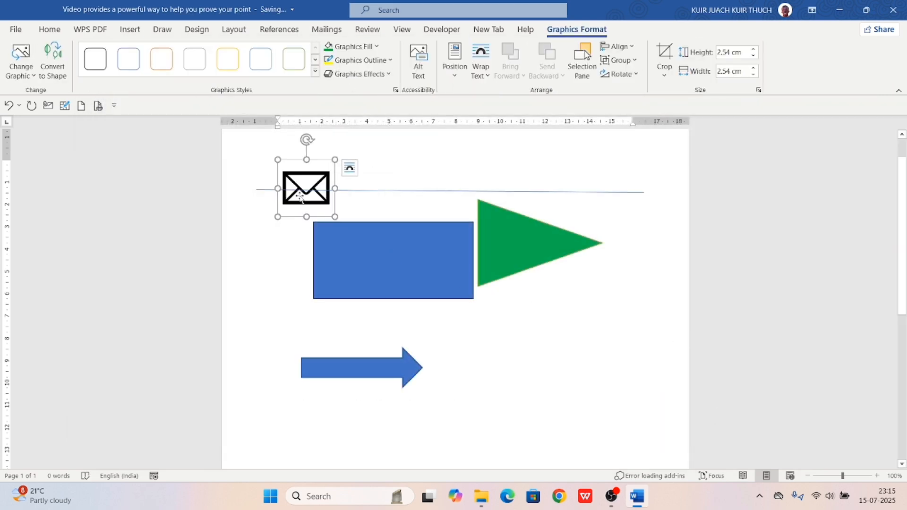
Float the envelope icon in front of text beside the blue arrow, shrunk to 1.44 cm
mouse_move(300, 199)
left_mouse_down()
mouse_move(302, 367)
mouse_move(304, 185)
left_mouse_up()
left_click(349, 168)
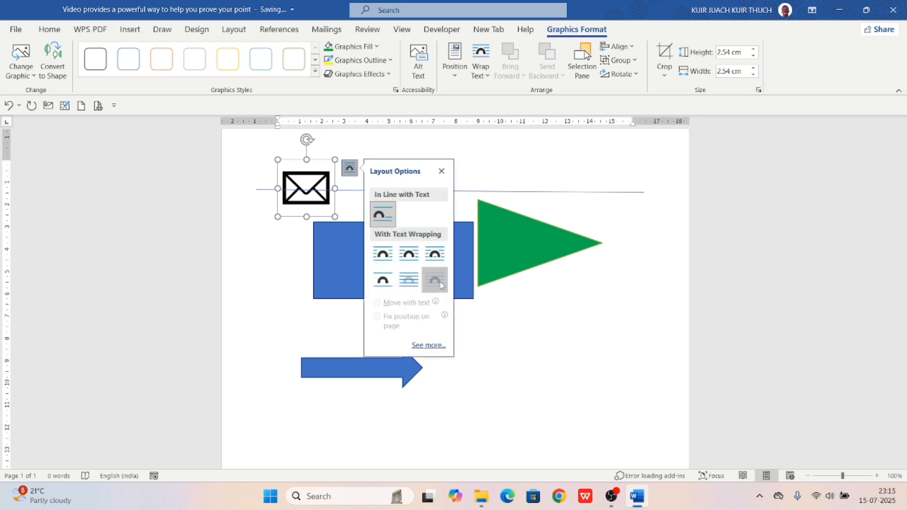
left_click(438, 283)
left_click_drag(306, 185, 515, 397)
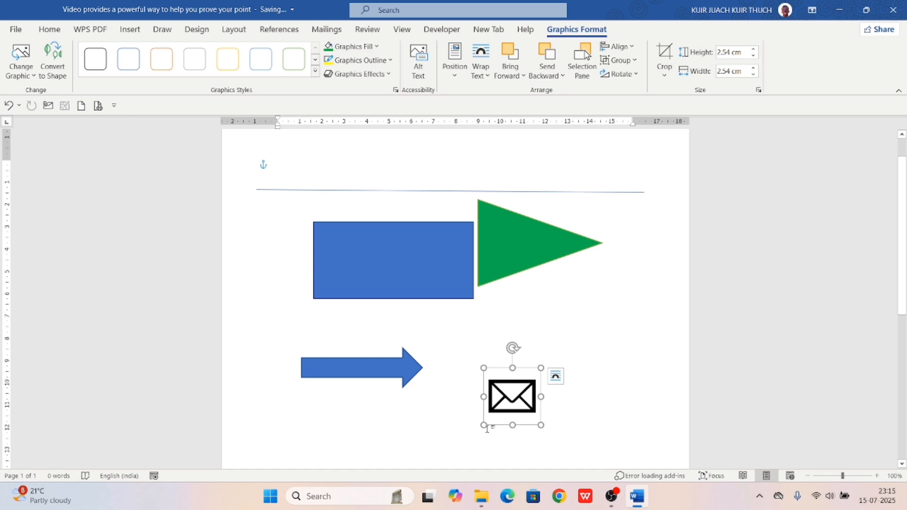
left_click_drag(483, 425, 508, 401)
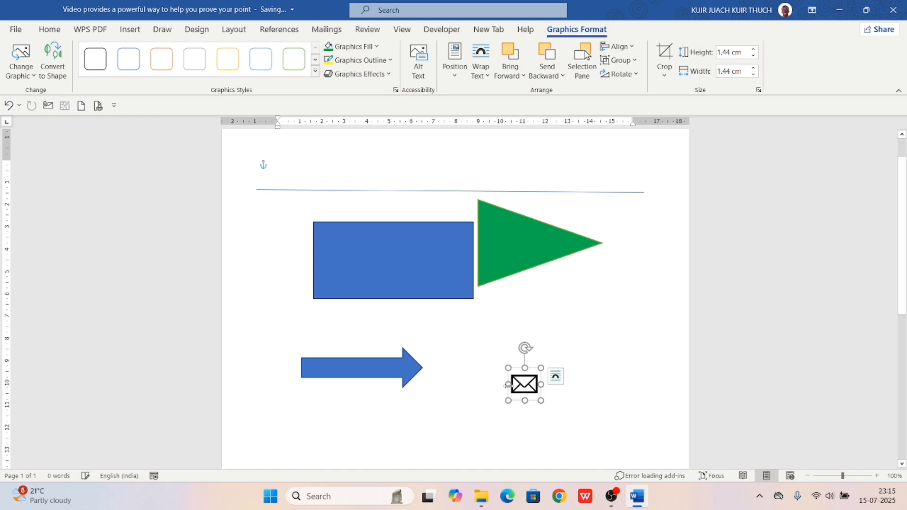
Insert the first stock icon found by searching the Icons library for 'phone'
left_click(128, 29)
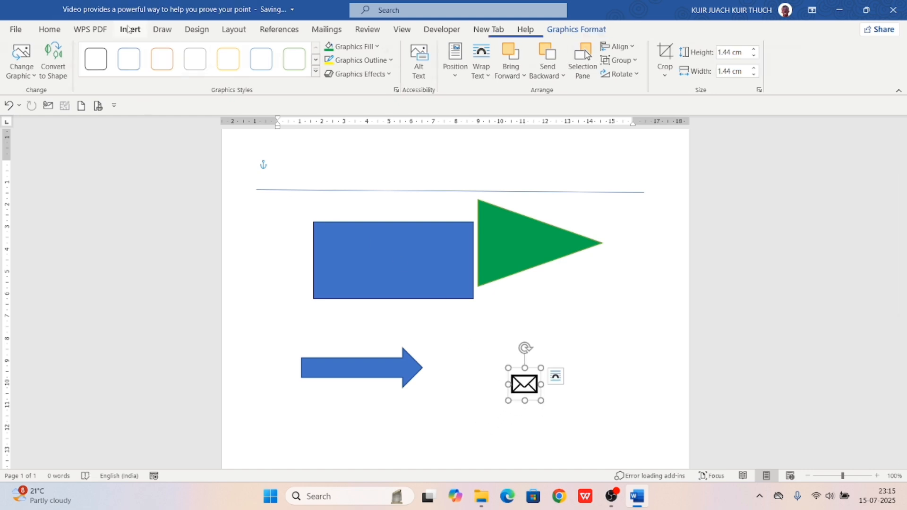
left_click(171, 57)
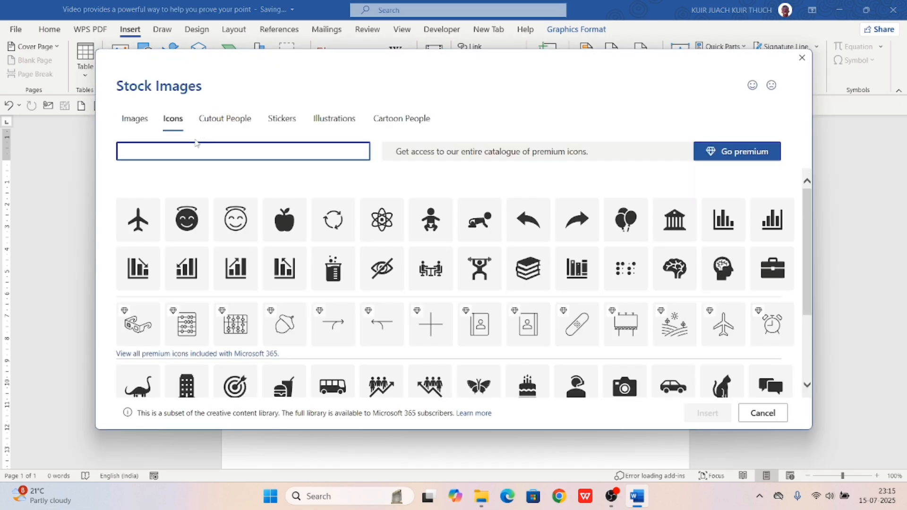
type("phone")
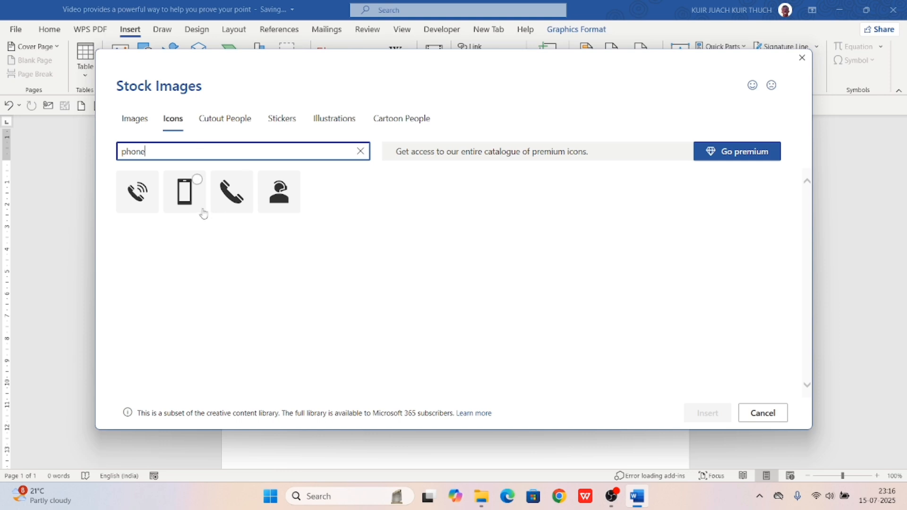
left_click(132, 201)
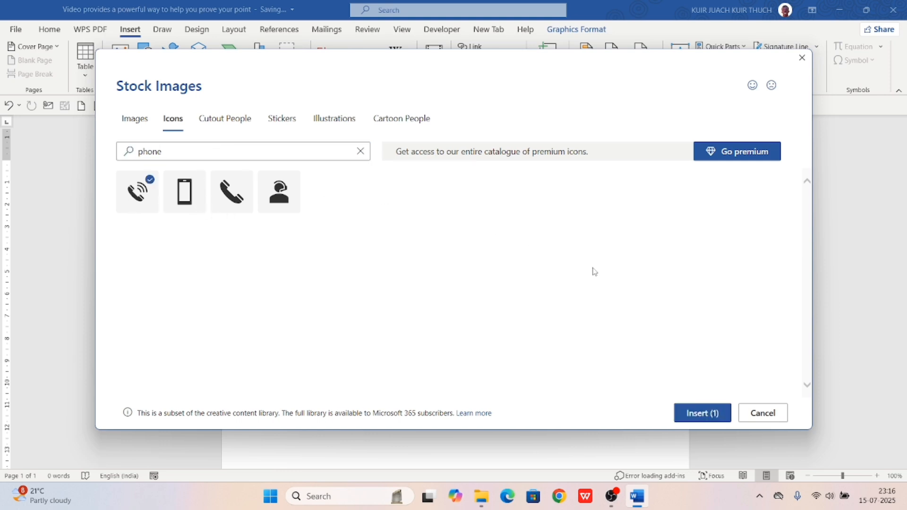
left_click(703, 413)
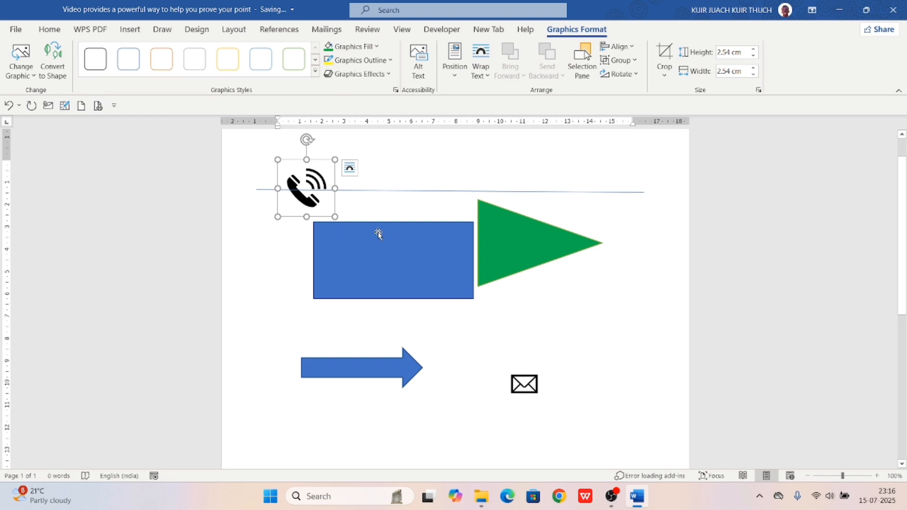
Set the phone icon to In Front of Text, move it below the arrow and shrink it
left_click(350, 169)
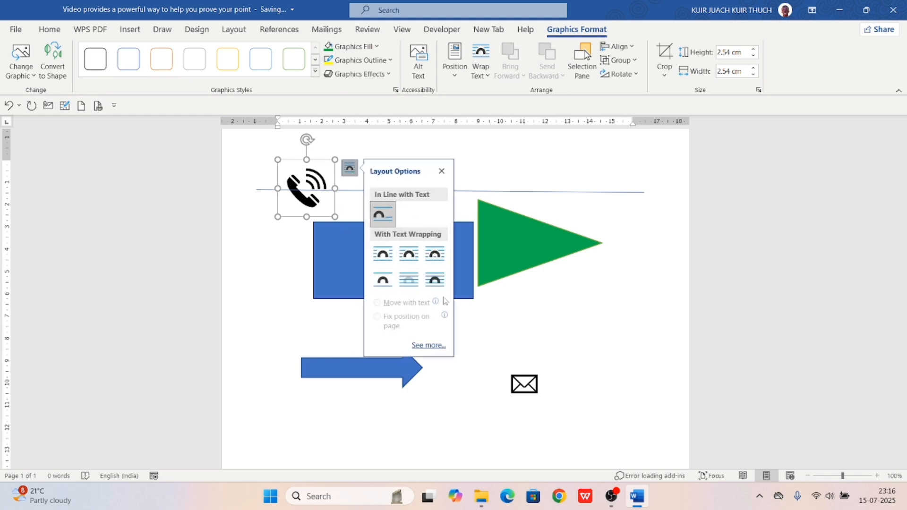
left_click(435, 281)
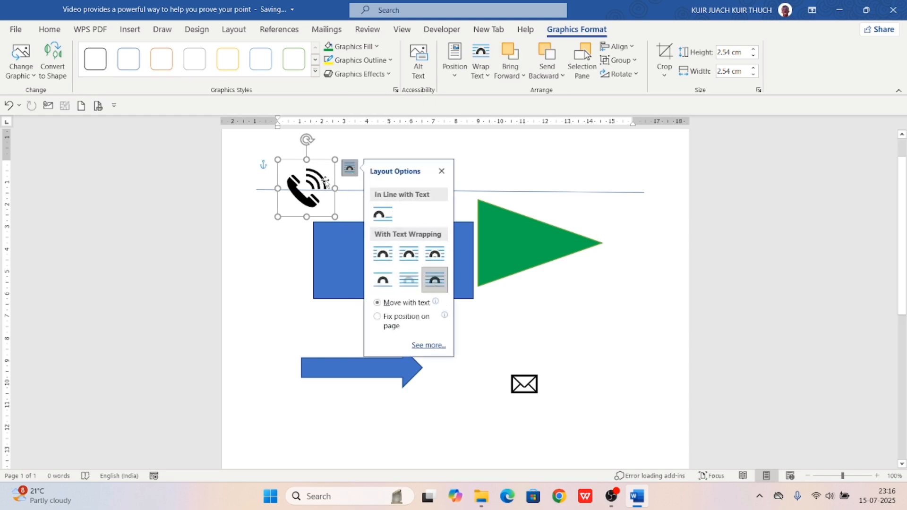
left_click_drag(321, 185, 334, 418)
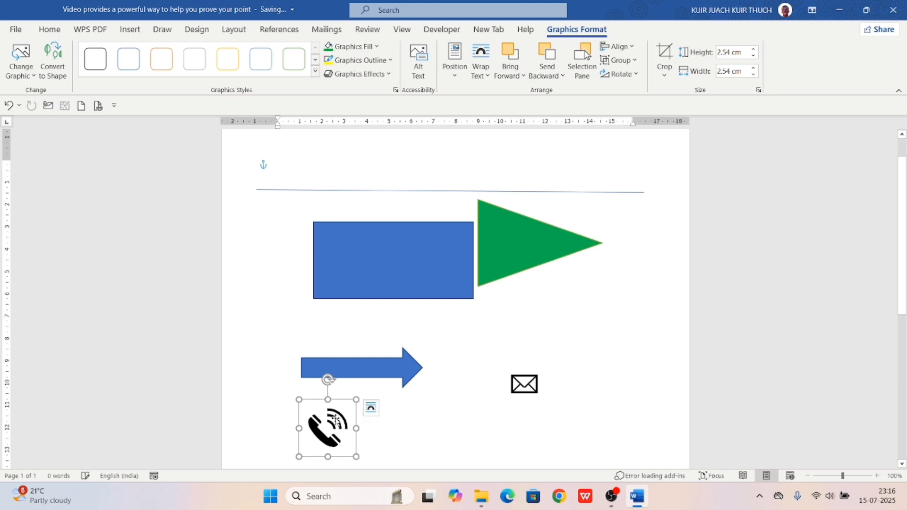
scroll(418, 312, "down", 5)
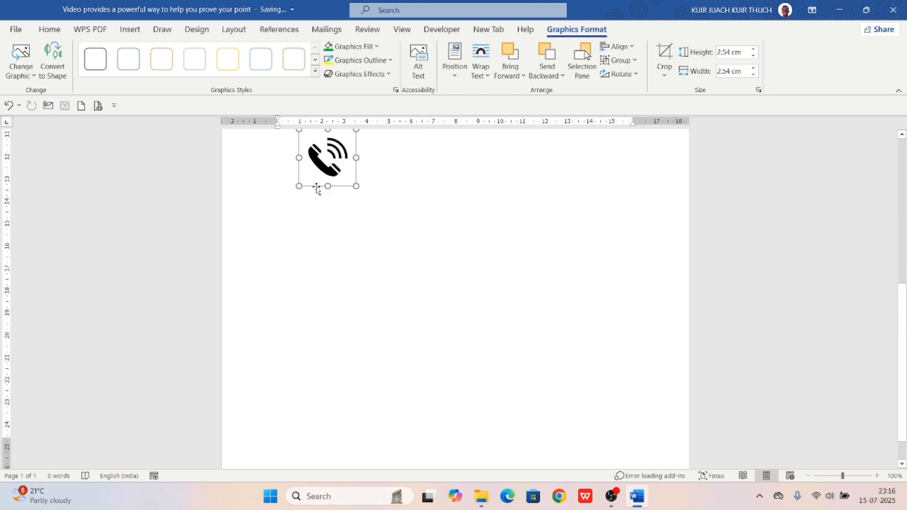
left_click_drag(319, 182, 314, 373)
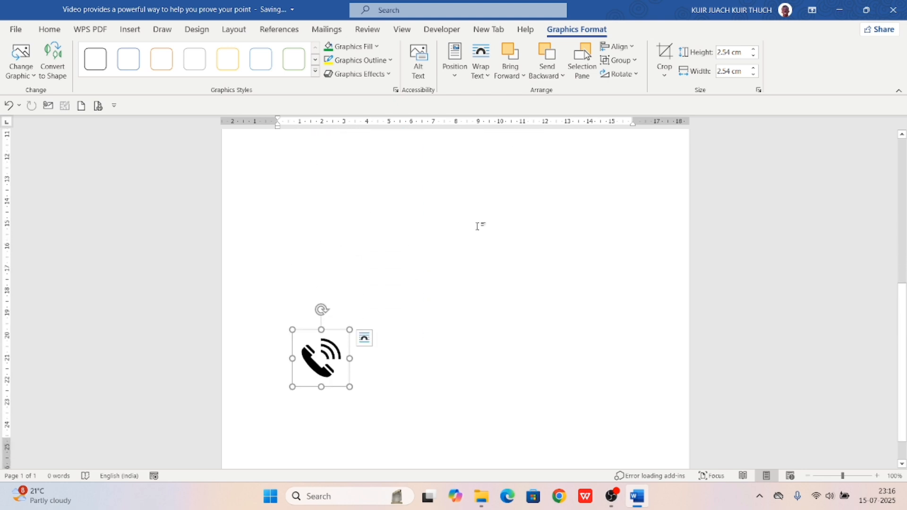
scroll(478, 227, "down", 1)
left_click_drag(302, 329, 322, 404)
Fill the phone icon with the standard green colour using Graphics Fill
left_click(396, 348)
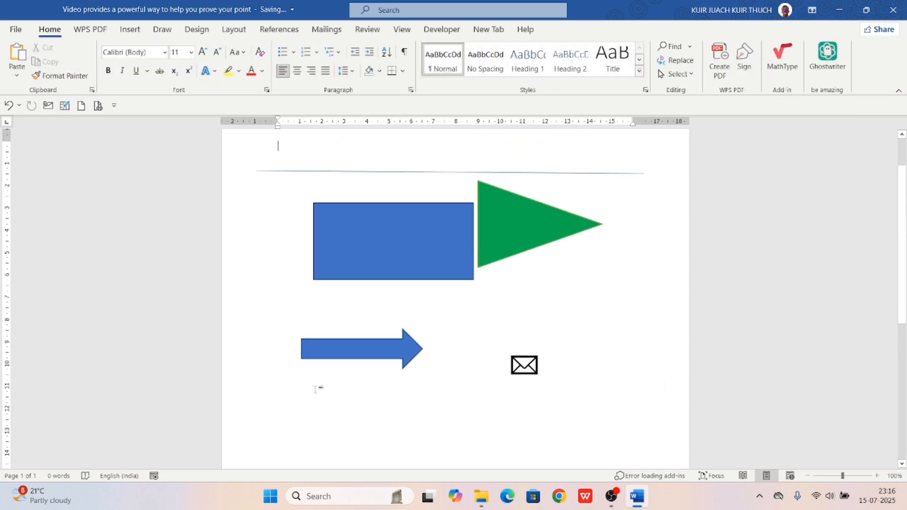
scroll(401, 371, "down", 10)
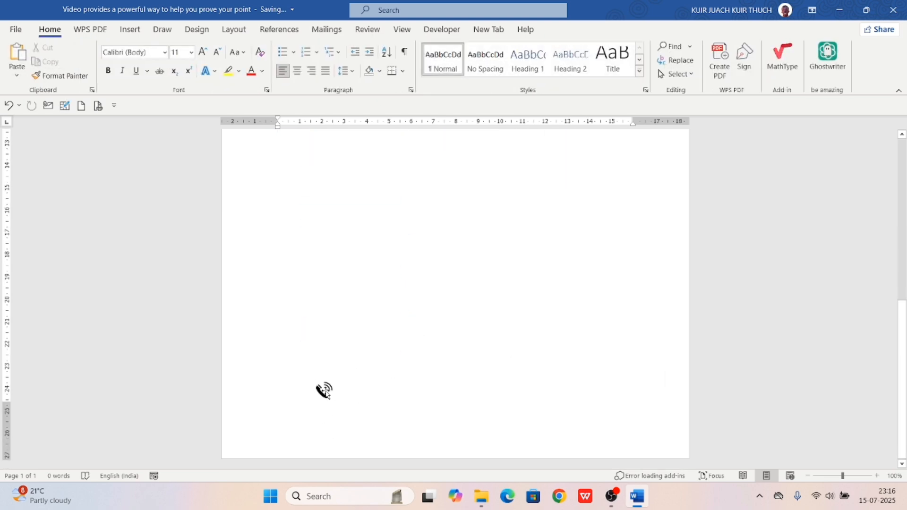
left_click(325, 392)
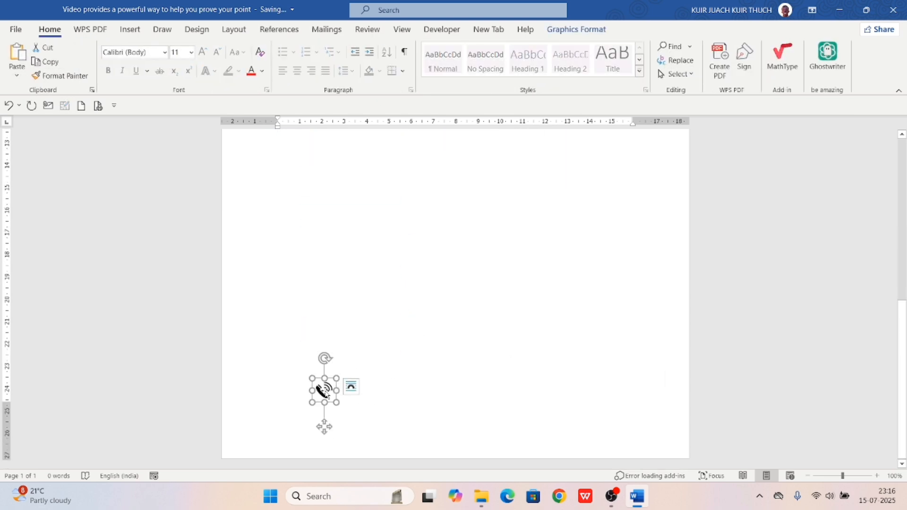
left_click(581, 31)
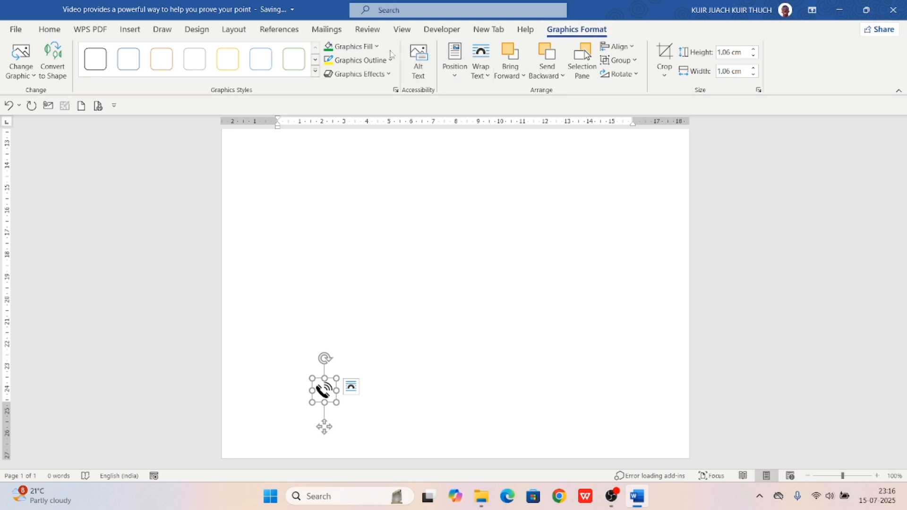
left_click(378, 47)
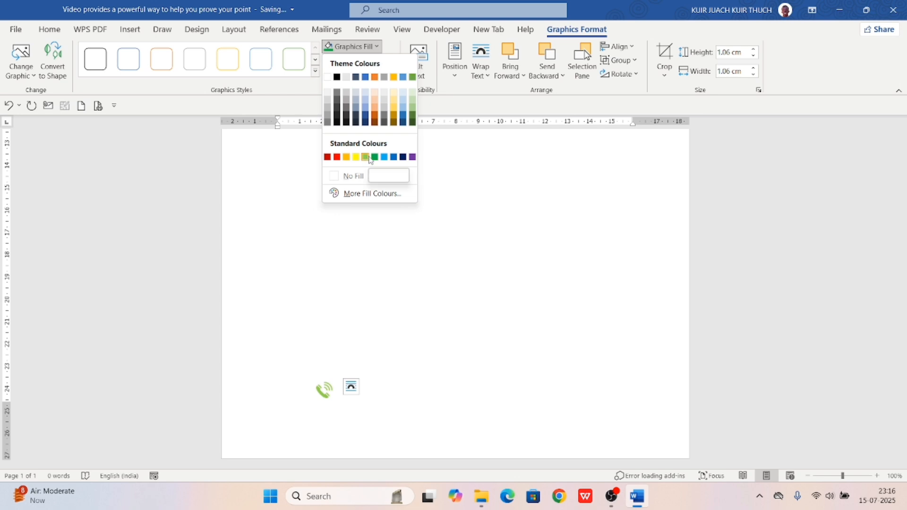
left_click(375, 158)
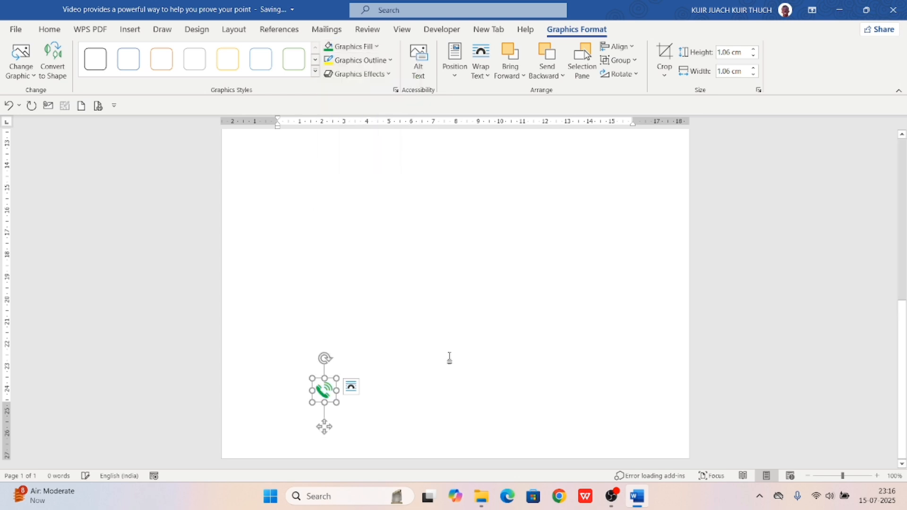
left_click(419, 418)
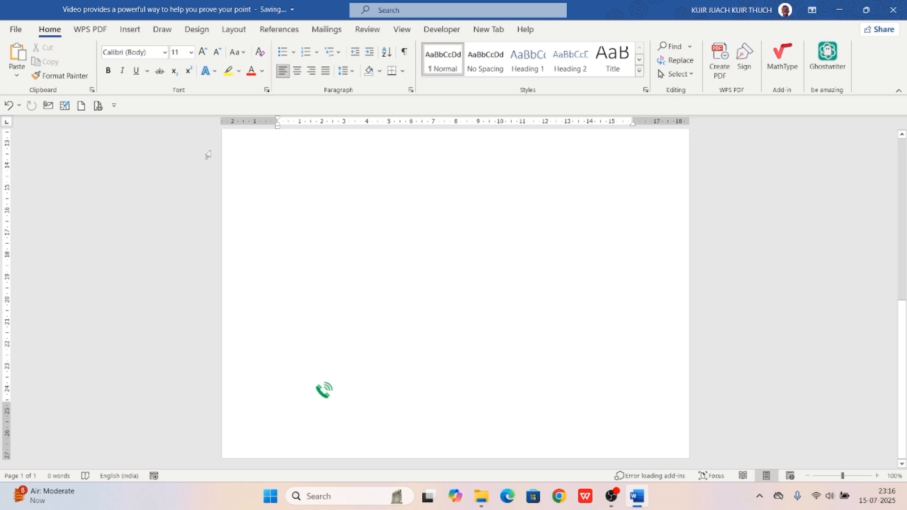
left_click(130, 29)
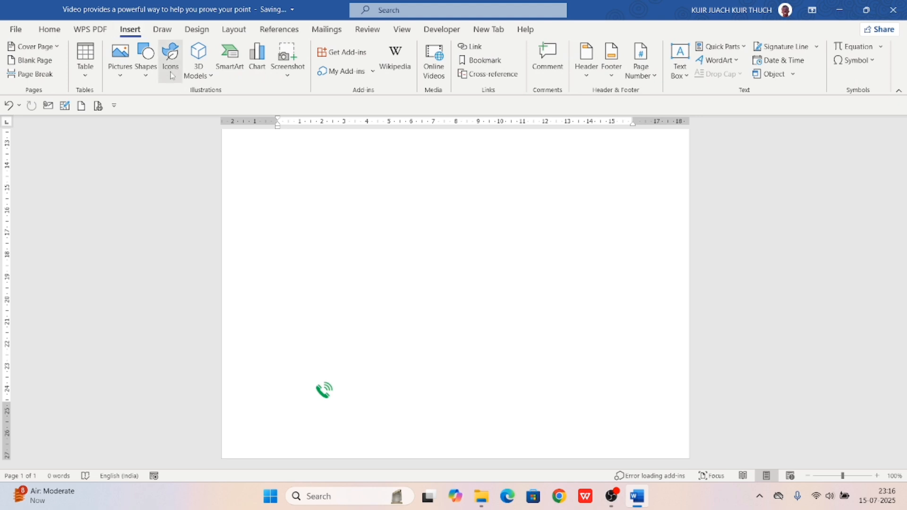
Insert the laptop model found by searching Stock 3D Models for 'comp'
left_click(205, 77)
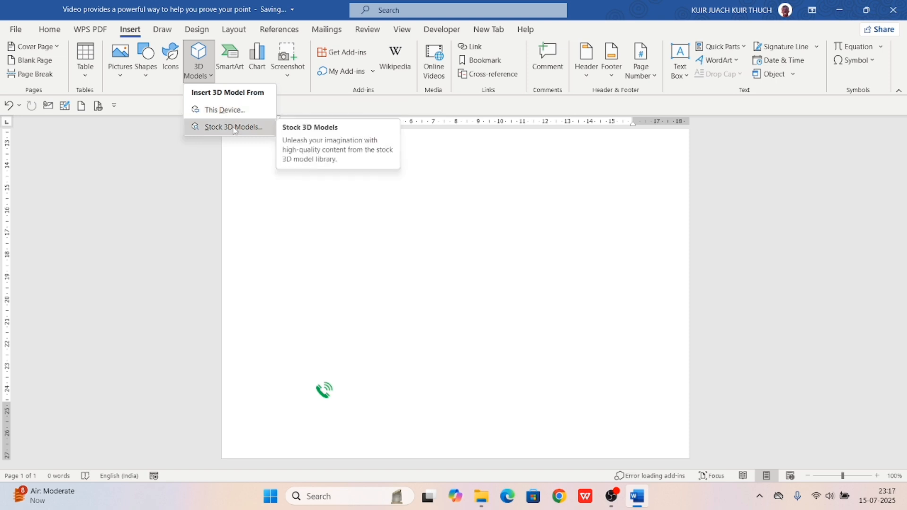
left_click(234, 127)
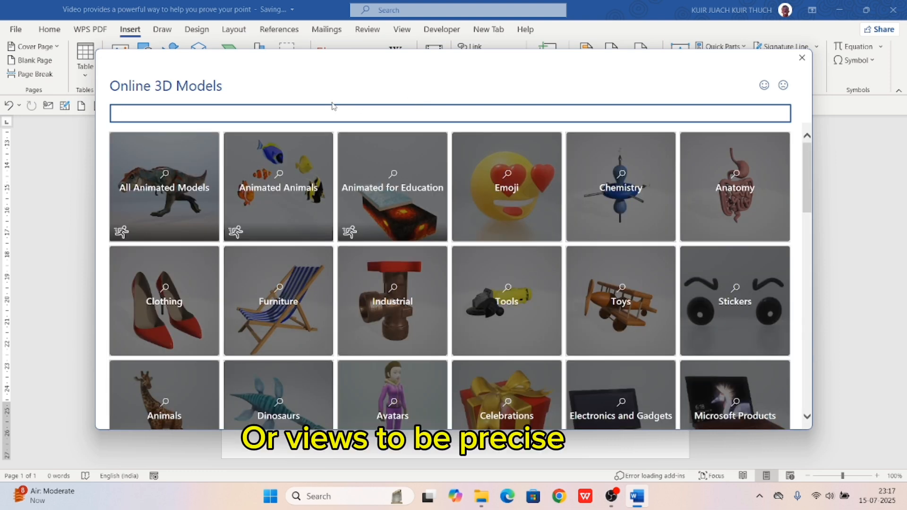
type("computer")
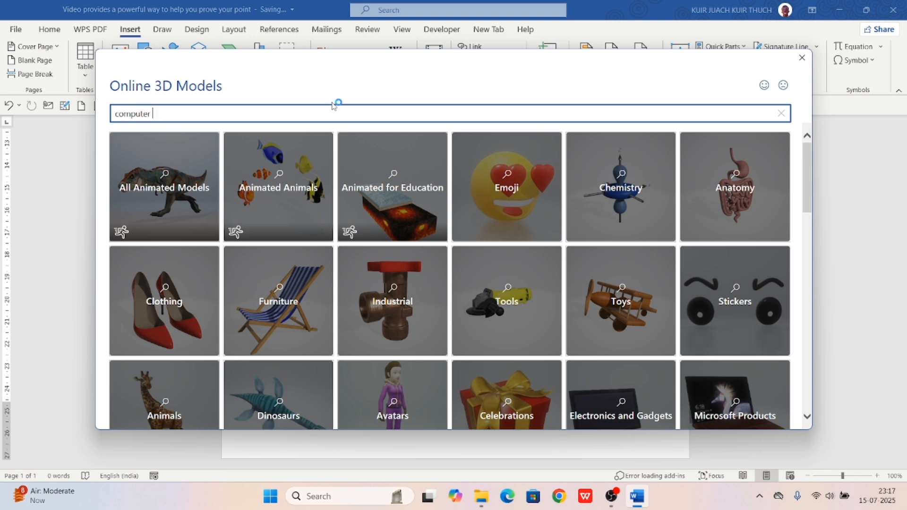
key("Return")
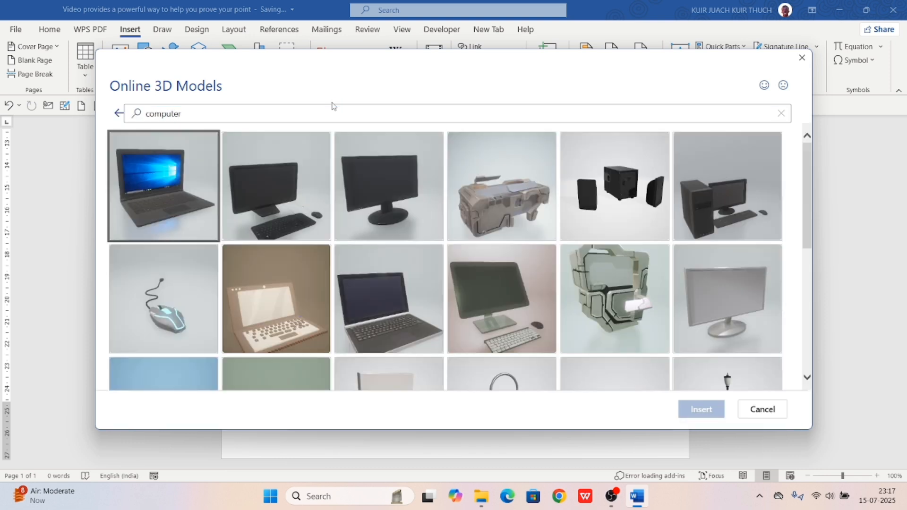
left_click(150, 199)
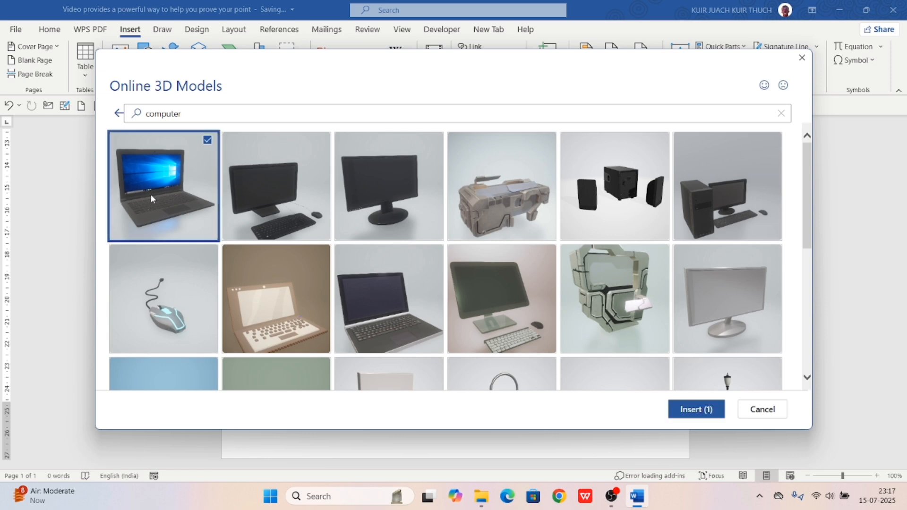
left_click(704, 415)
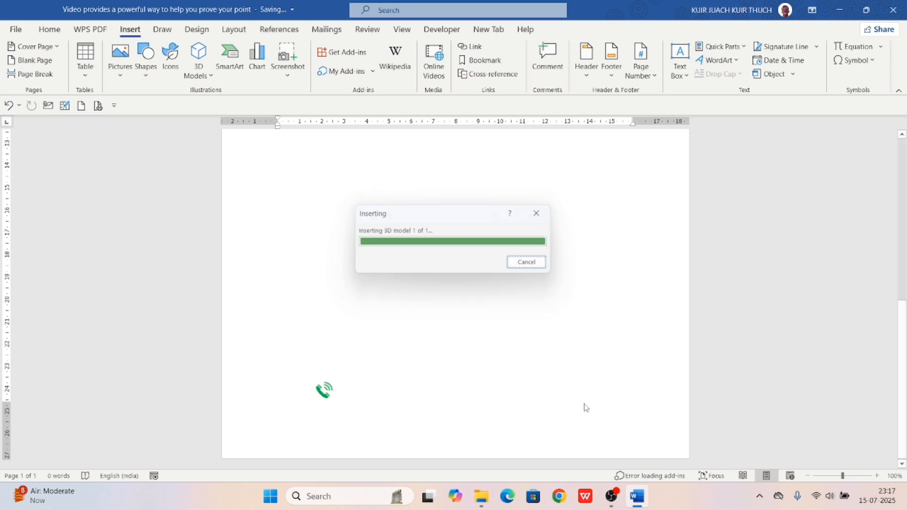
Move the laptop model below the blue arrow to mid-page
scroll(586, 403, "down", 3)
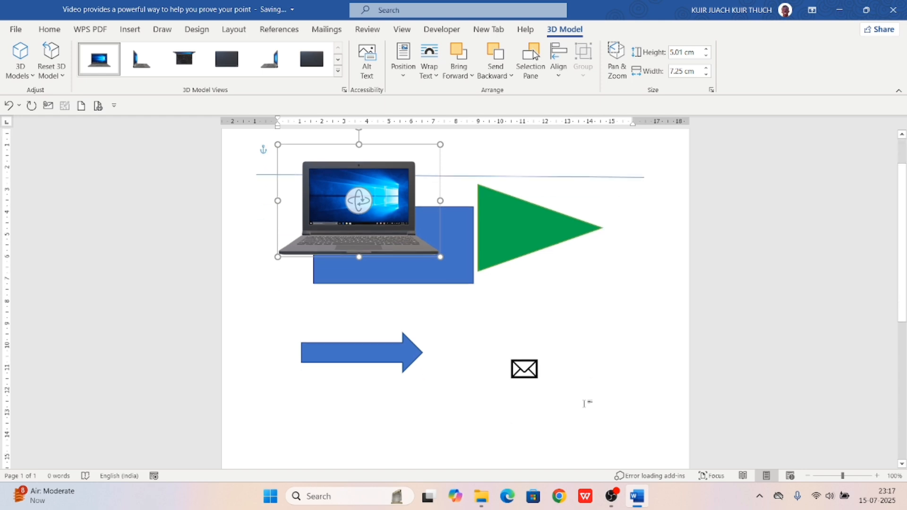
left_click_drag(405, 206, 393, 408)
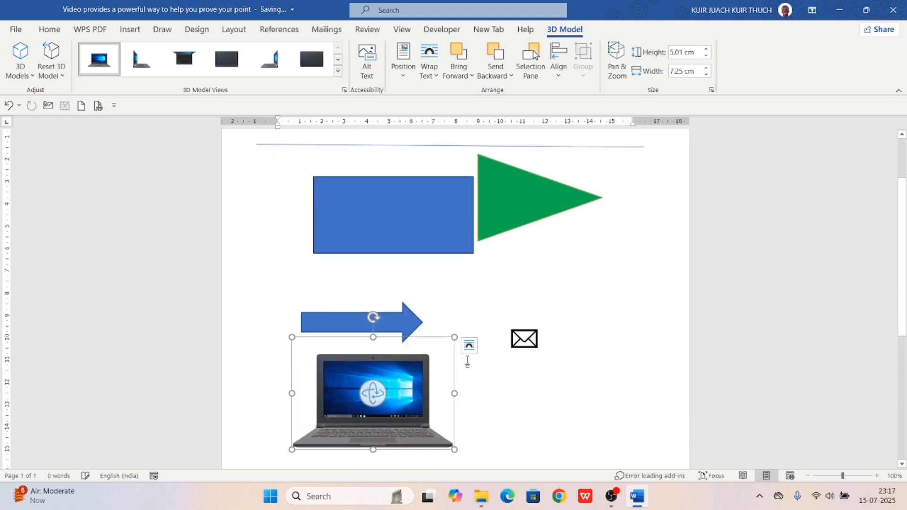
scroll(471, 373, "down", 9)
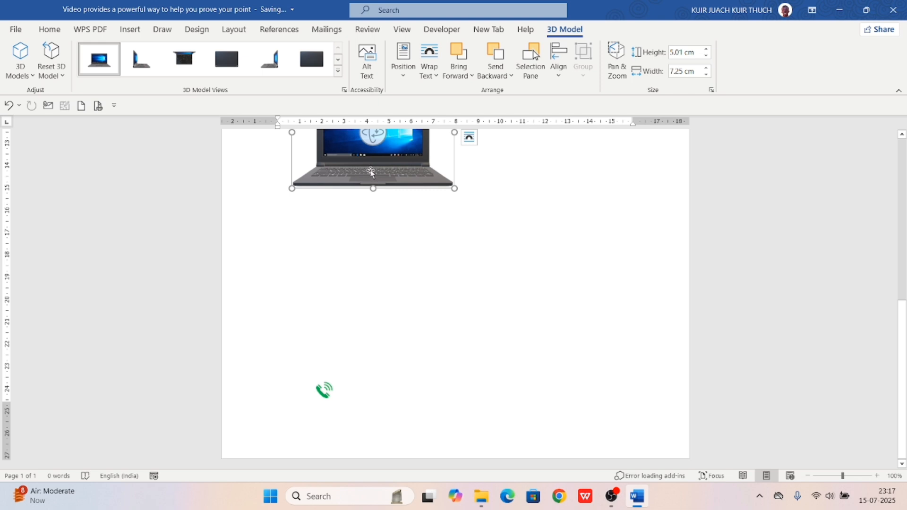
left_click_drag(370, 174, 413, 315)
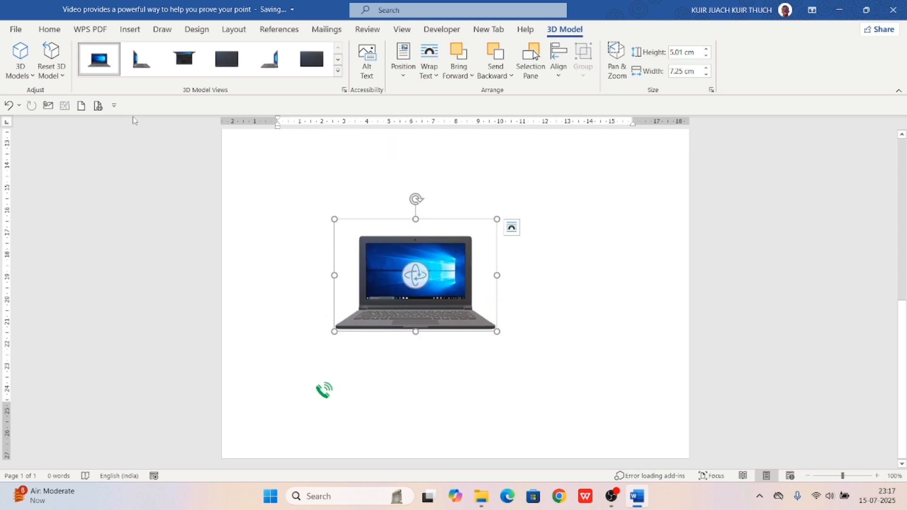
Try the 3D Model Views presets, then rotate the laptop freely to a new angle
left_click(134, 66)
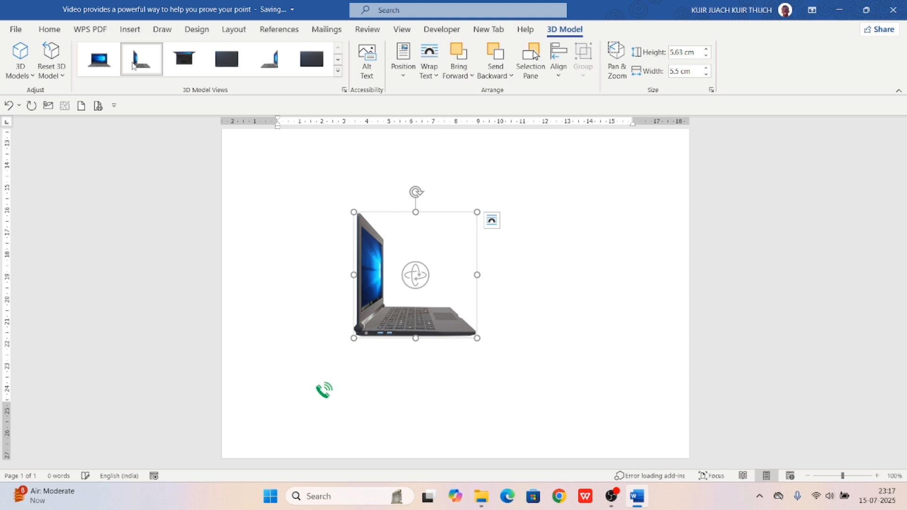
left_click(184, 66)
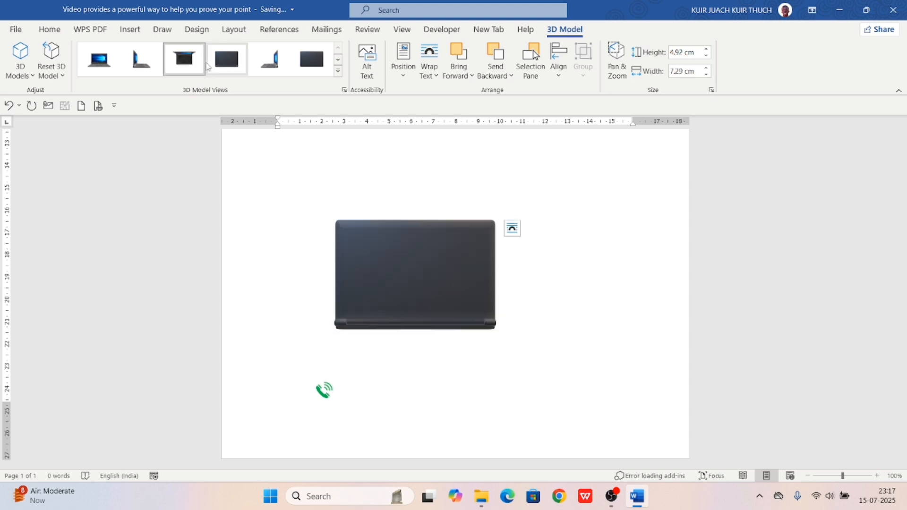
left_click(269, 59)
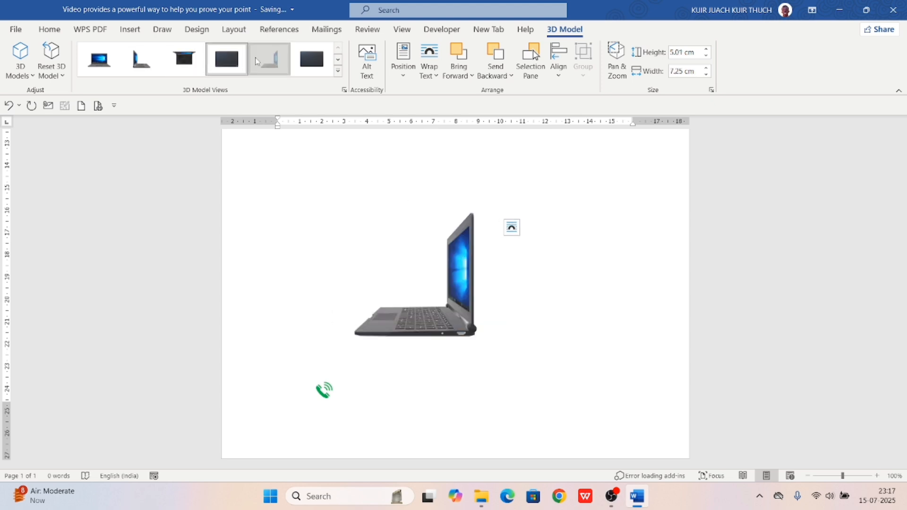
left_click(309, 57)
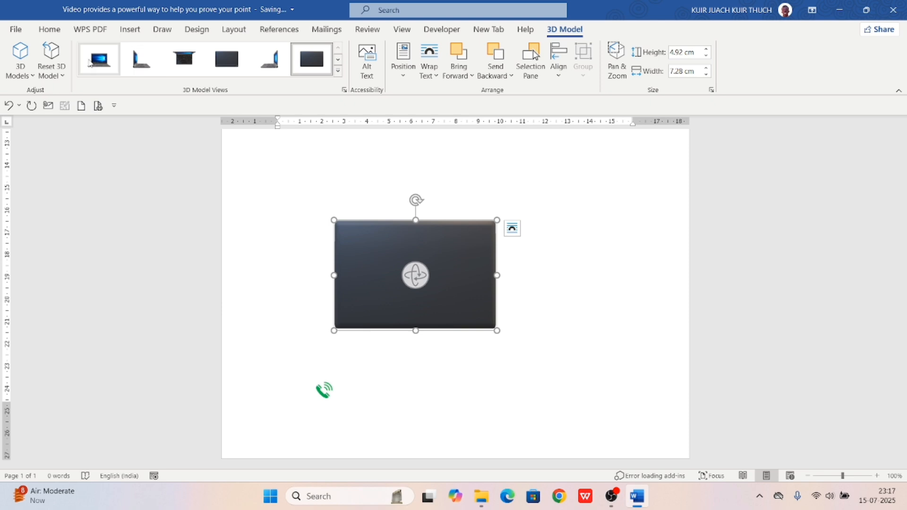
left_click(89, 63)
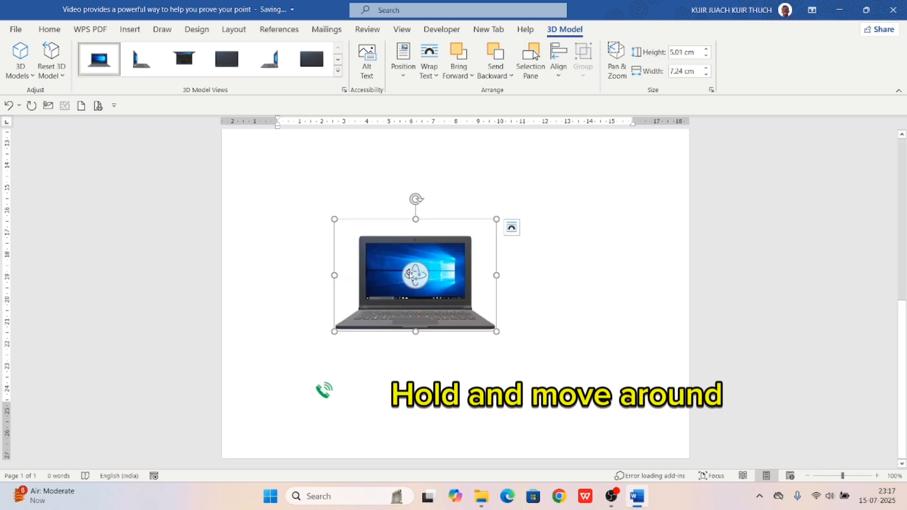
left_click_drag(412, 275, 564, 281)
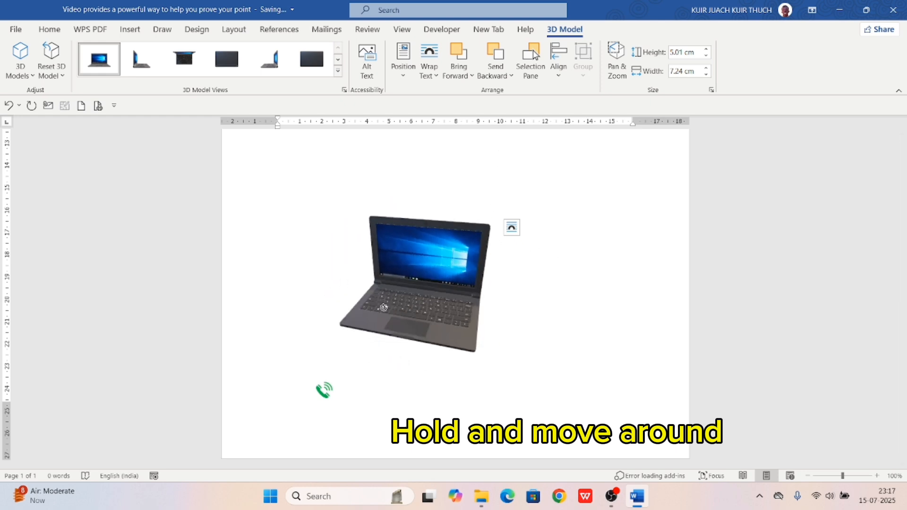
left_click_drag(384, 307, 436, 282)
left_click_drag(420, 321, 380, 323)
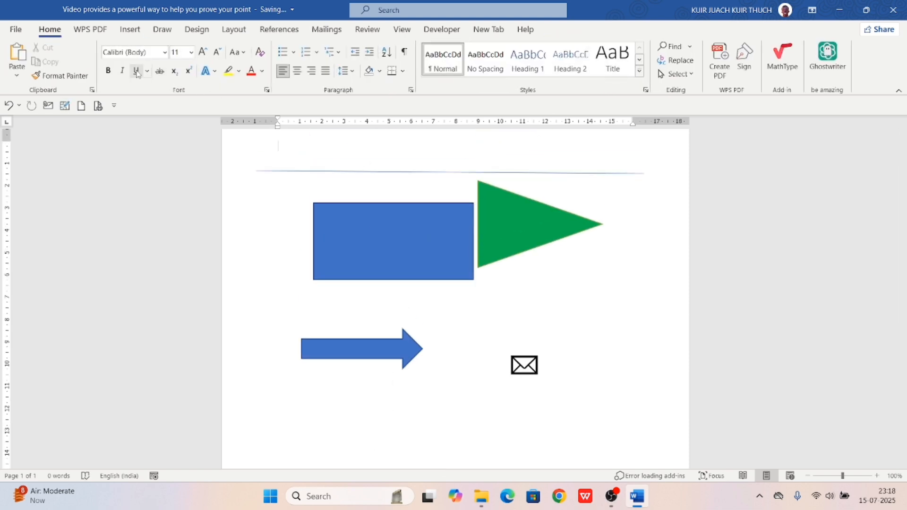
Select and delete all content on the page
left_click(123, 31)
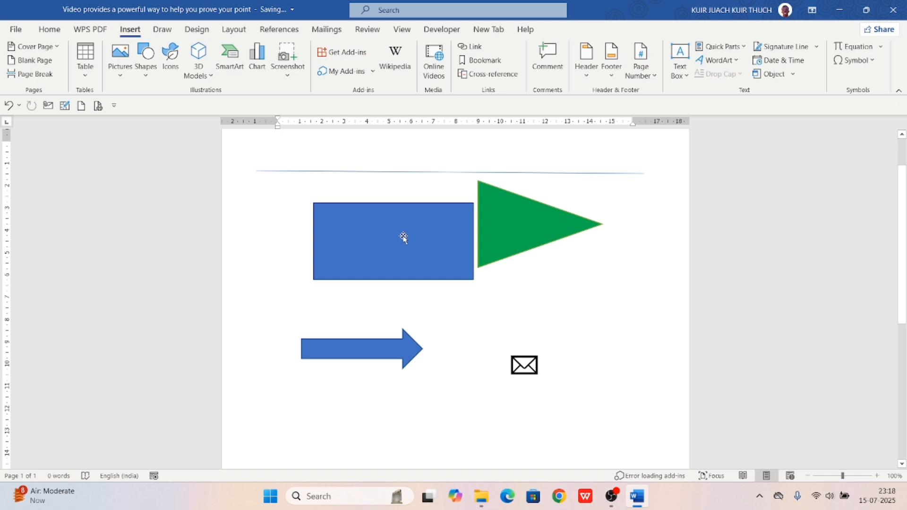
key("ctrl+a")
key("Left")
key("ctrl+a")
key("Delete")
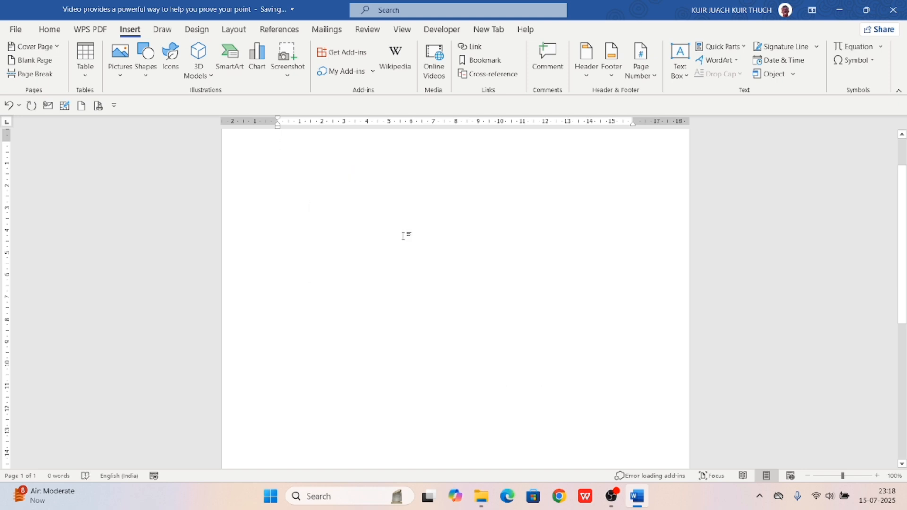
Insert a SmartArt Hierarchy > Organisation Chart
left_click(226, 59)
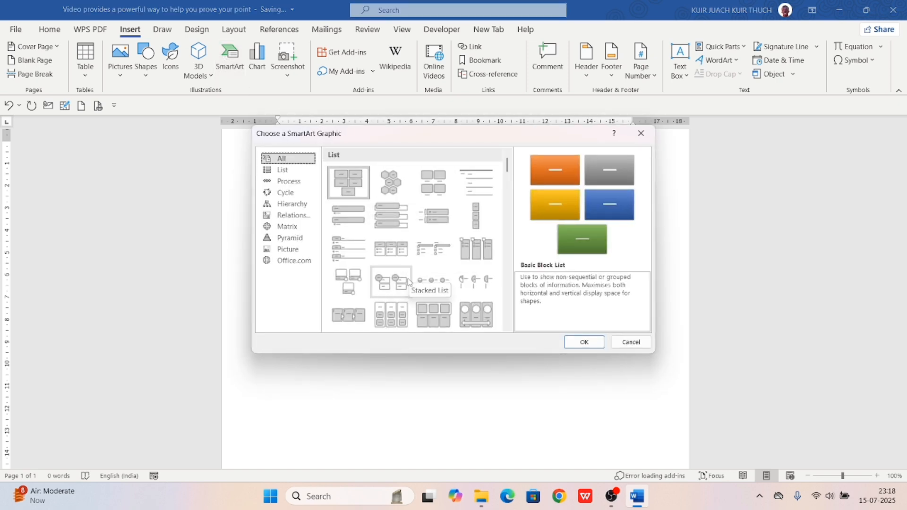
scroll(409, 282, "down", 5)
scroll(409, 283, "up", 5)
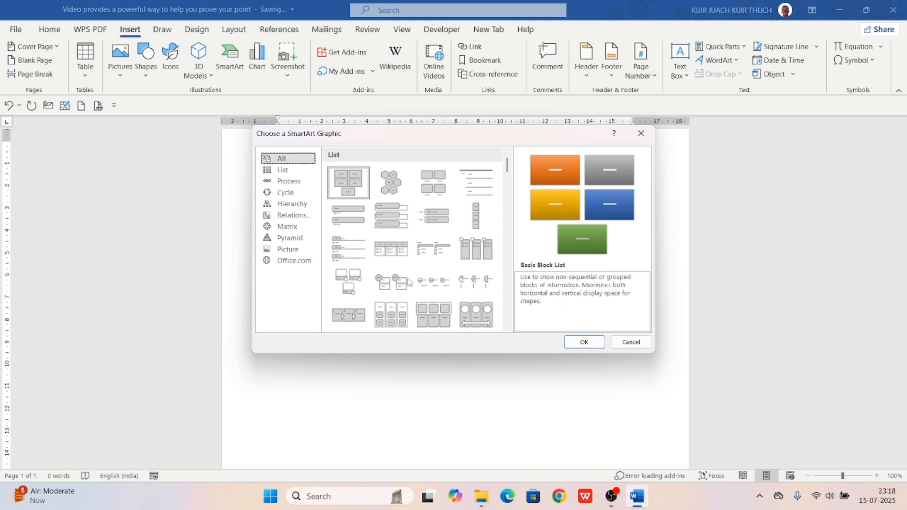
left_click(282, 171)
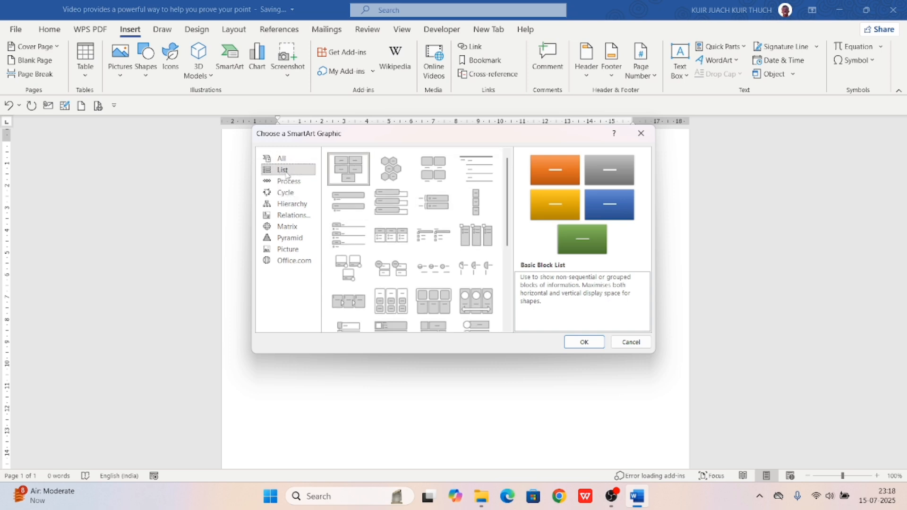
left_click(289, 183)
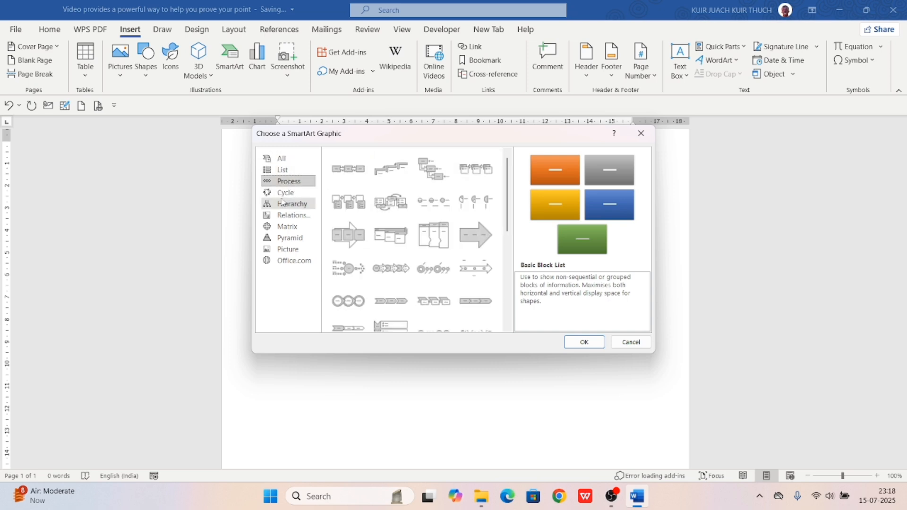
left_click(289, 203)
left_click(290, 195)
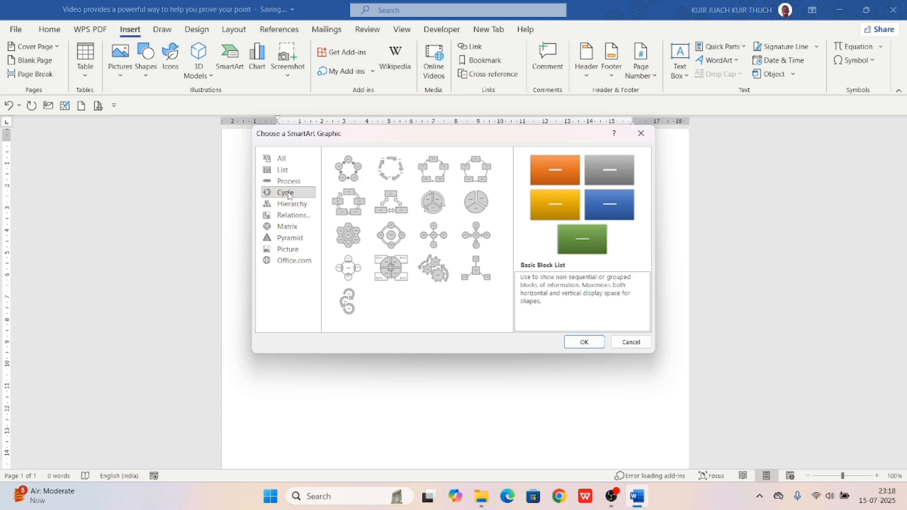
left_click(292, 203)
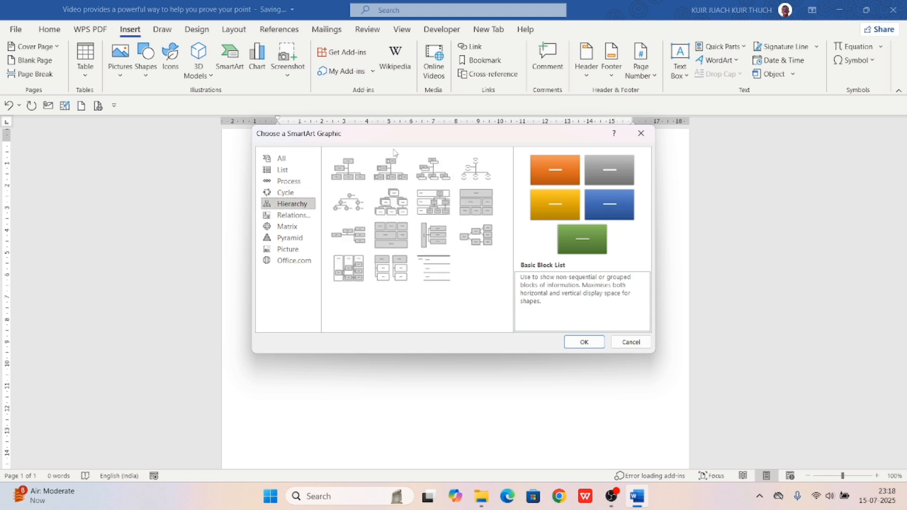
left_click(354, 176)
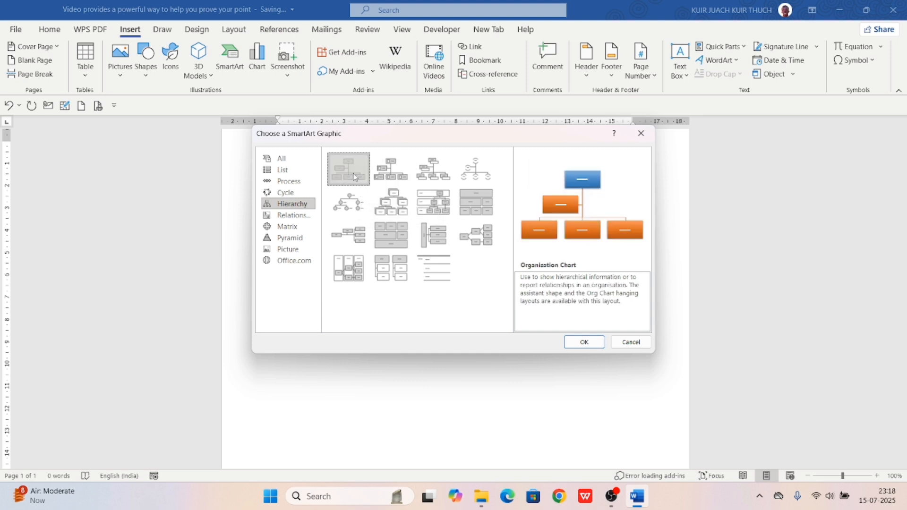
left_click(597, 348)
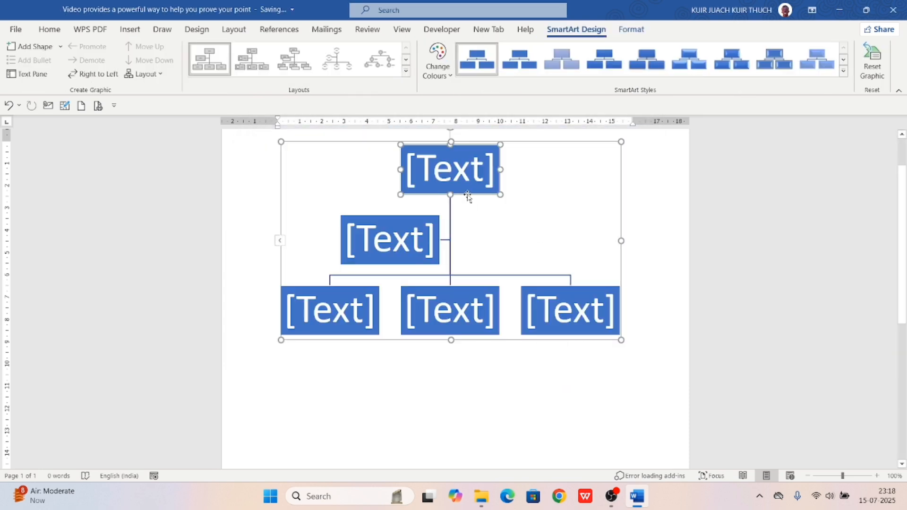
Type 'presiden', 'deupty' and 'sg' into the top, assistant and first bottom boxes
left_click(456, 184)
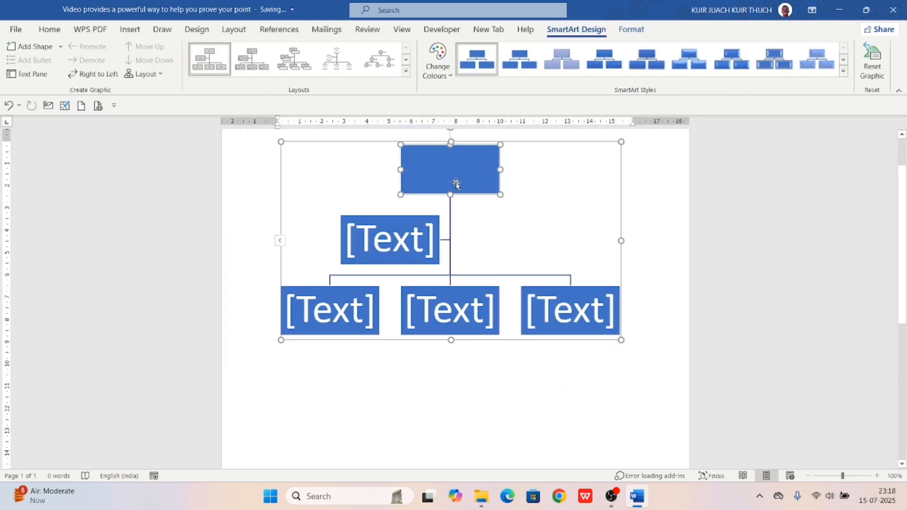
type("presiden")
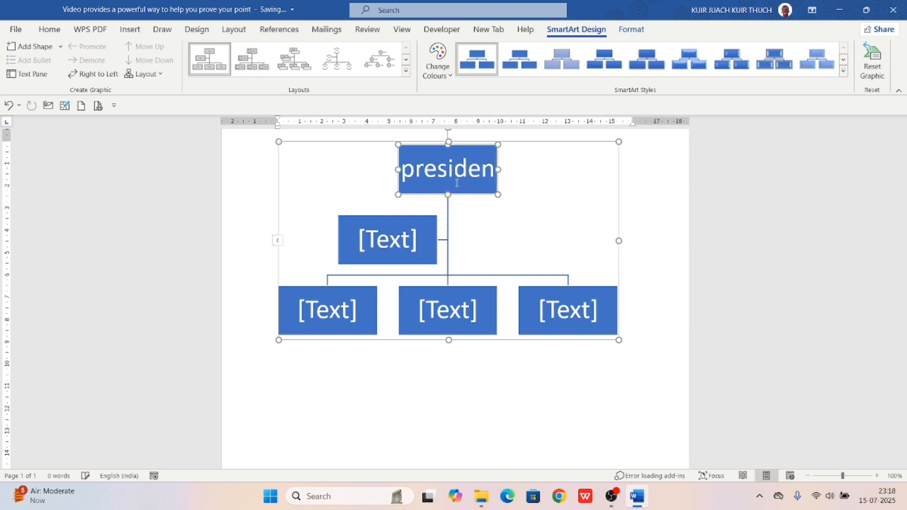
left_click(378, 249)
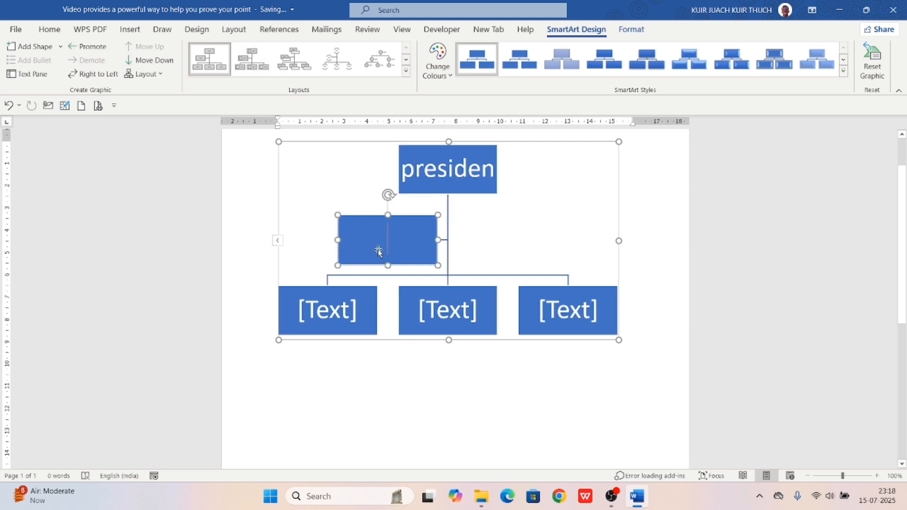
type("deupty")
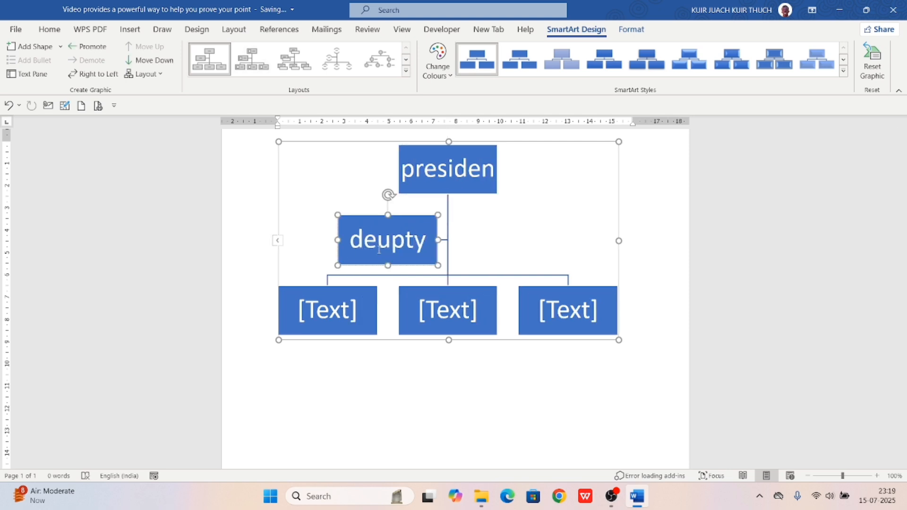
left_click(329, 311)
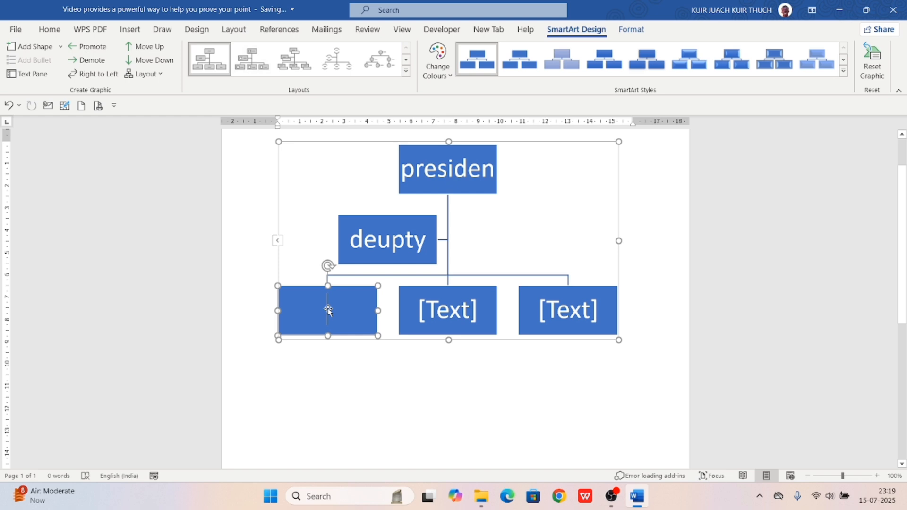
type("sg")
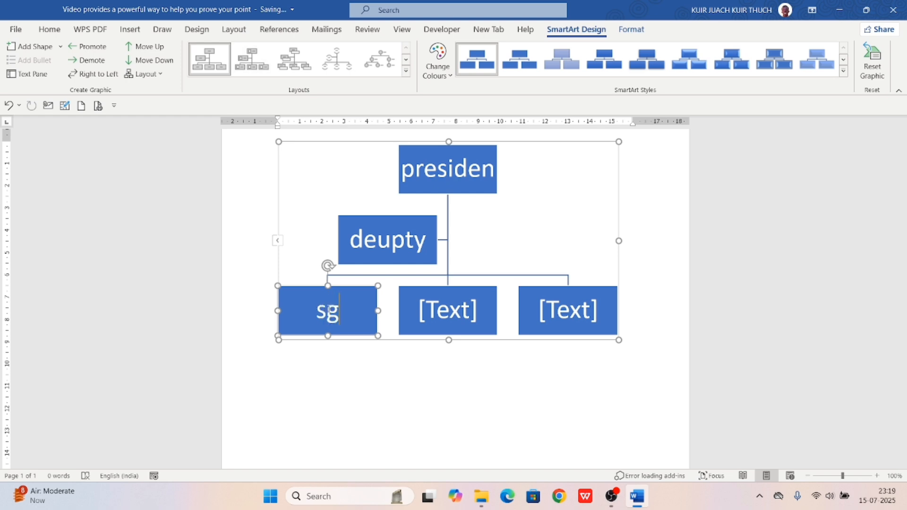
left_click(447, 317)
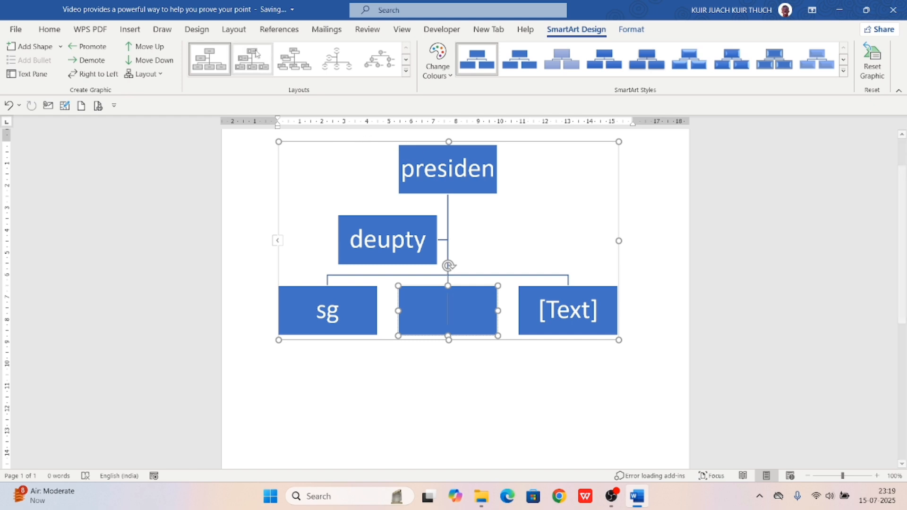
Switch the org chart to the picture-circle hierarchy layout
left_click(292, 62)
left_click(338, 60)
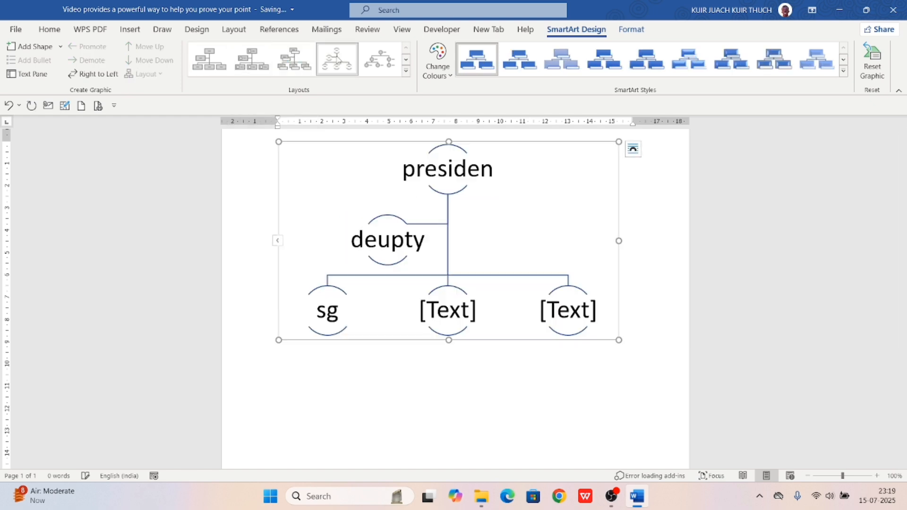
left_click(401, 68)
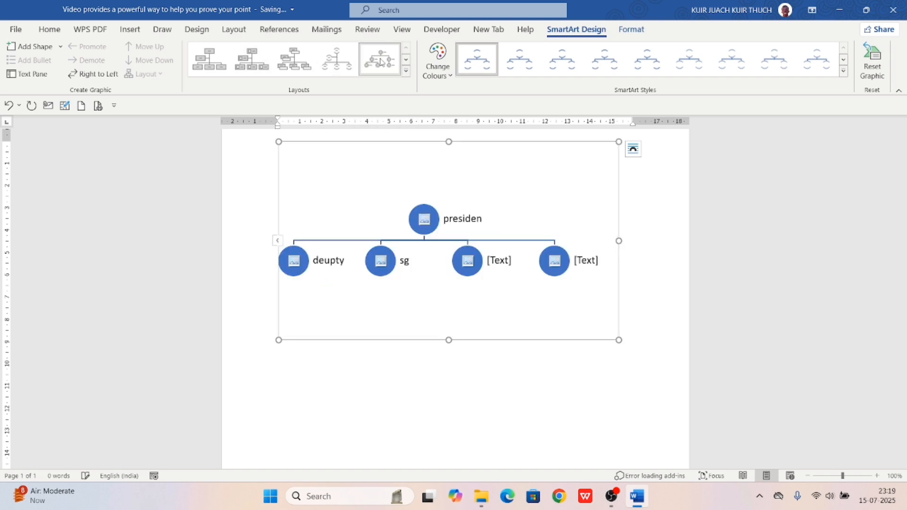
left_click(406, 71)
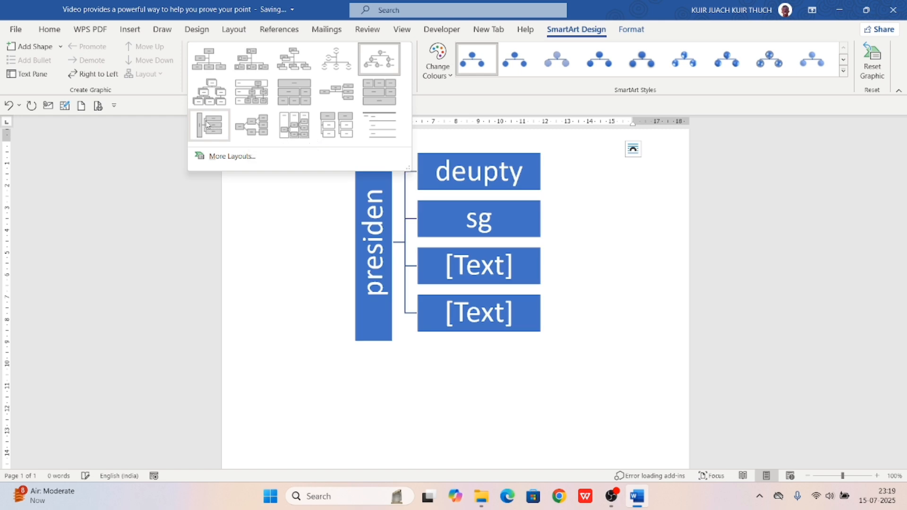
left_click(302, 131)
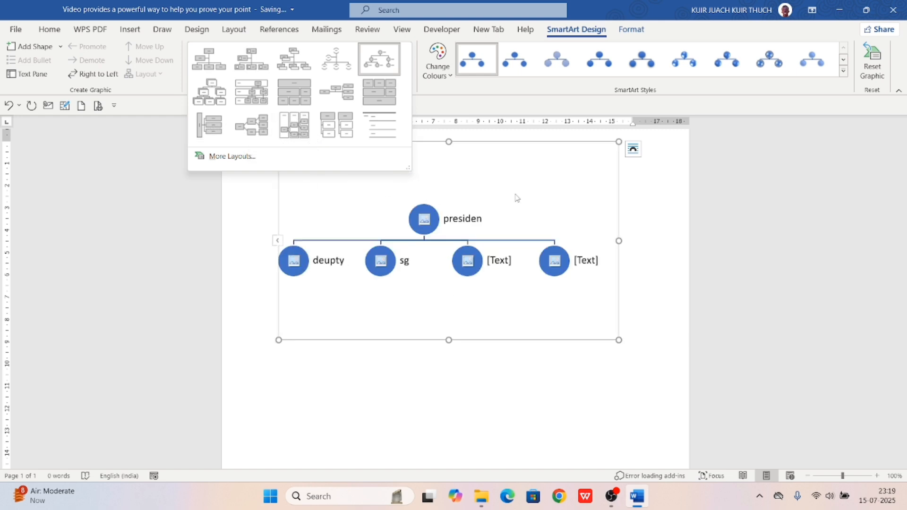
Browse the Change Colours and Shape Fill options, closing both without applying any
left_click(444, 68)
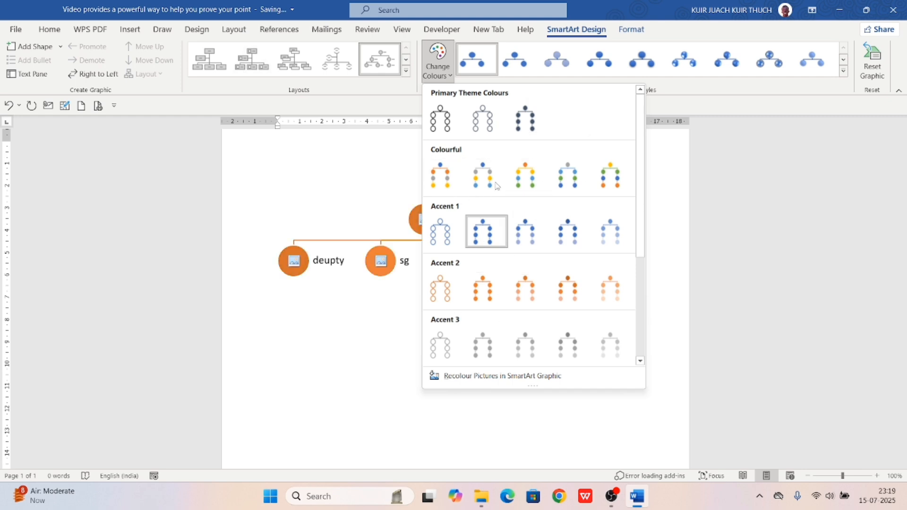
left_click(325, 390)
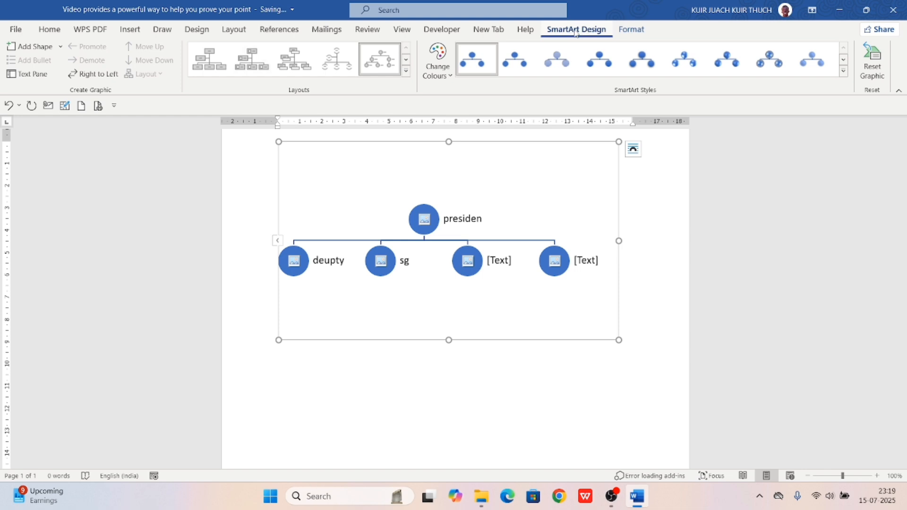
left_click(643, 30)
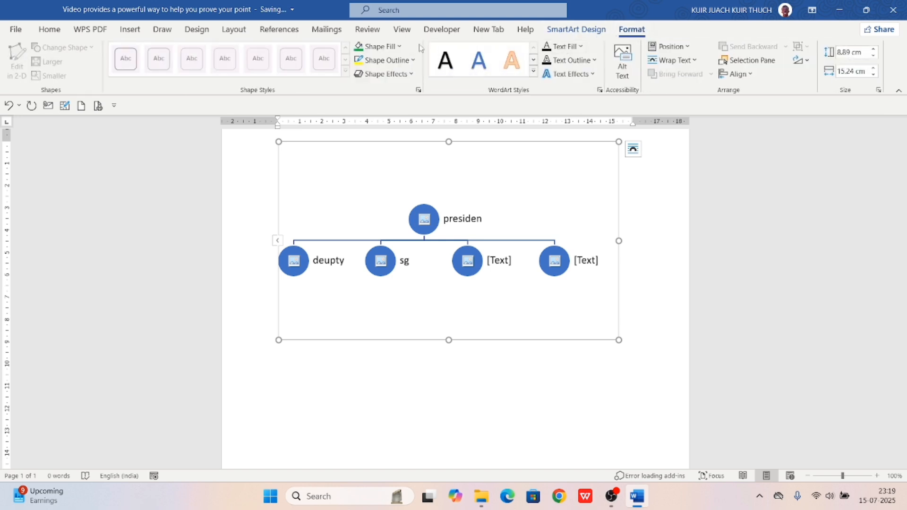
left_click(392, 47)
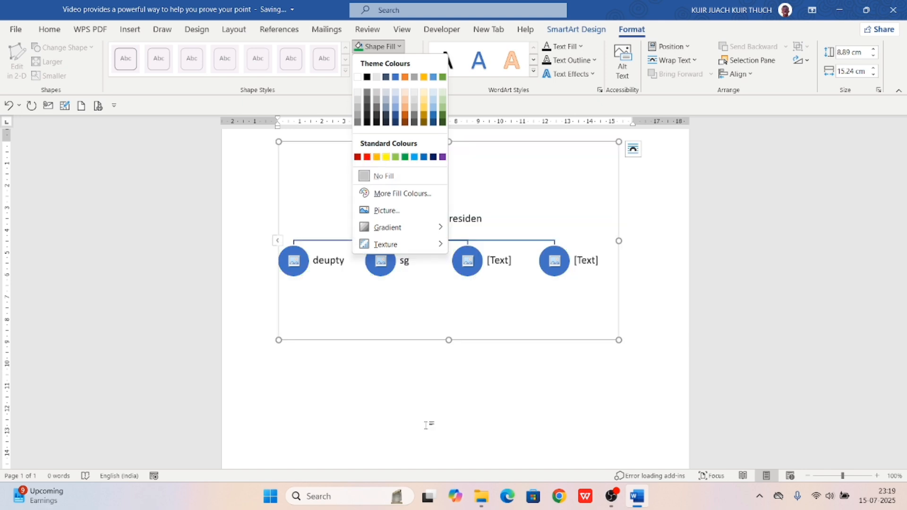
left_click(427, 424)
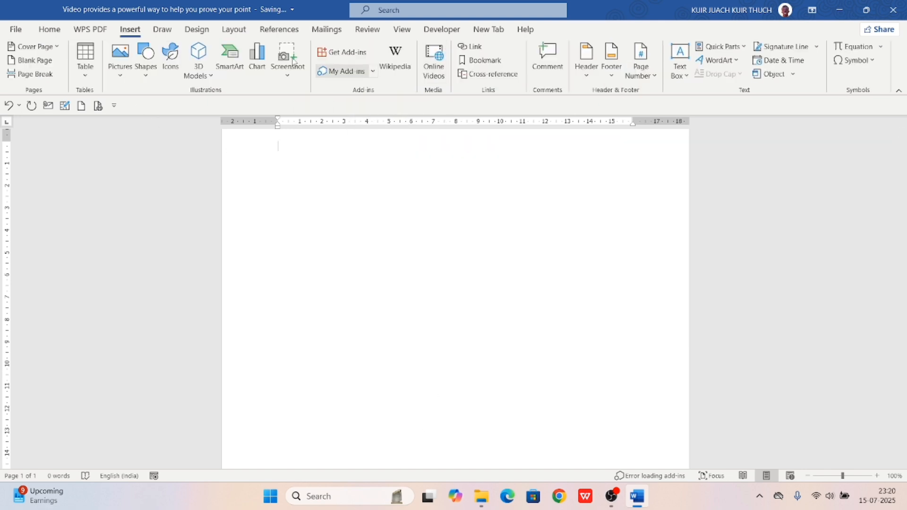
Insert a Column > Clustered Column chart from the Chart dialog
left_click(258, 65)
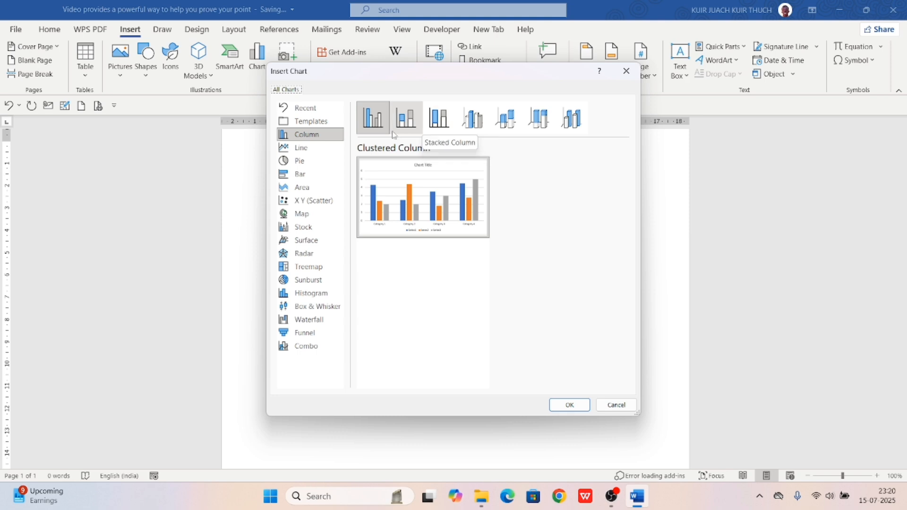
left_click(573, 404)
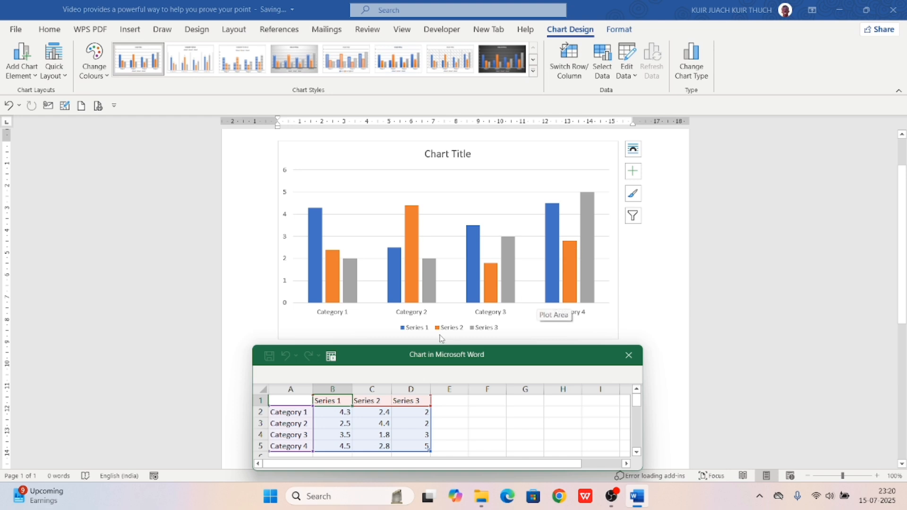
Rename Series 1–3 in the data sheet to South Sudan, Rwanda and Kenya
scroll(439, 339, "down", 1)
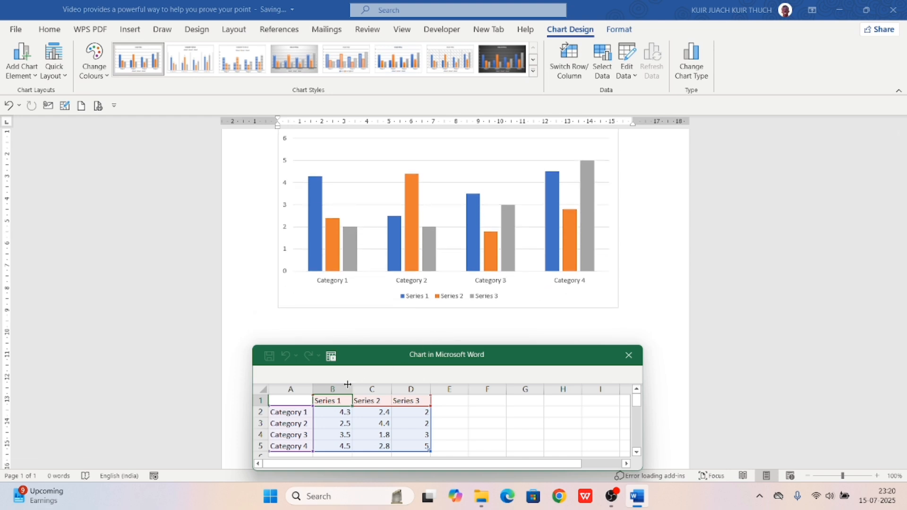
double_click(340, 401)
key("BackSpace")
key("BackSpace")
key("BackSpace")
key("BackSpace")
key("BackSpace")
key("BackSpace")
key("BackSpace")
key("BackSpace")
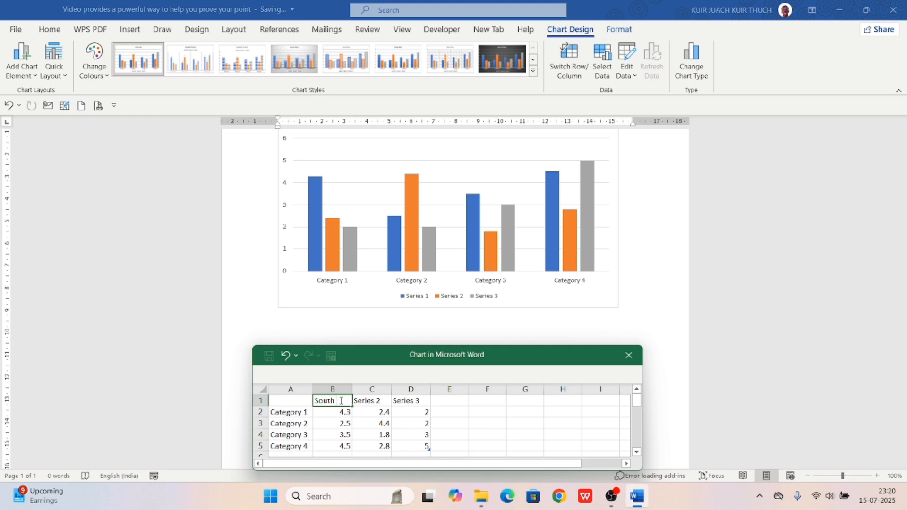
type("South Sudan")
key("Tab")
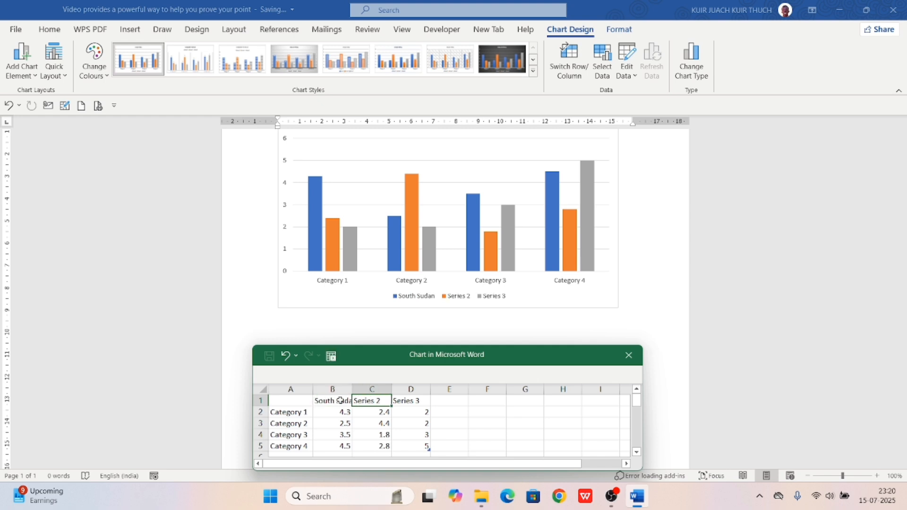
type("Rwanda")
key("Tab")
type("K")
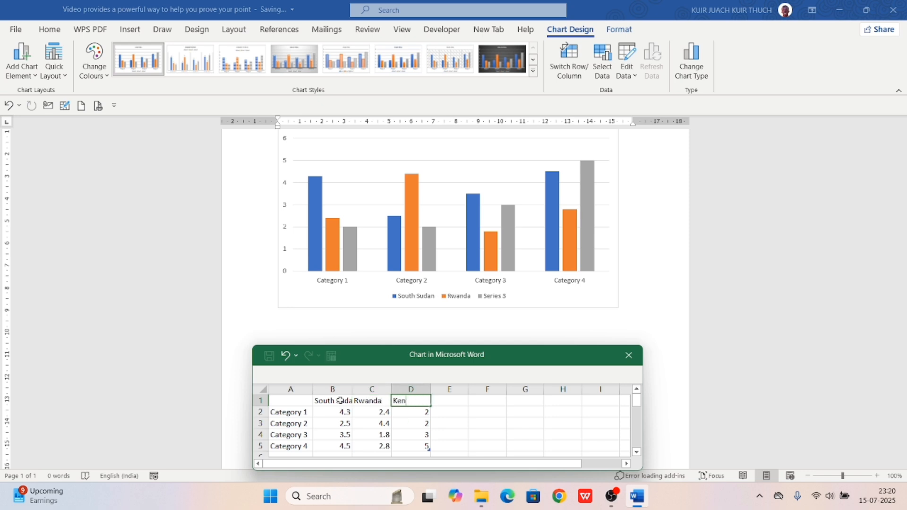
type("enya")
left_click(461, 412)
left_click(447, 400)
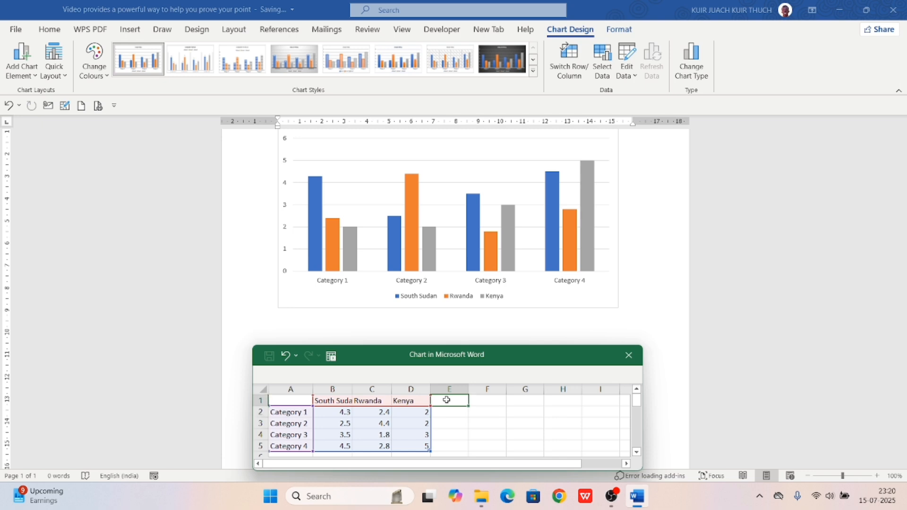
Set cell B2, South Sudan's Category 1 value, to 9.5, correcting an initial 90
left_click(331, 414)
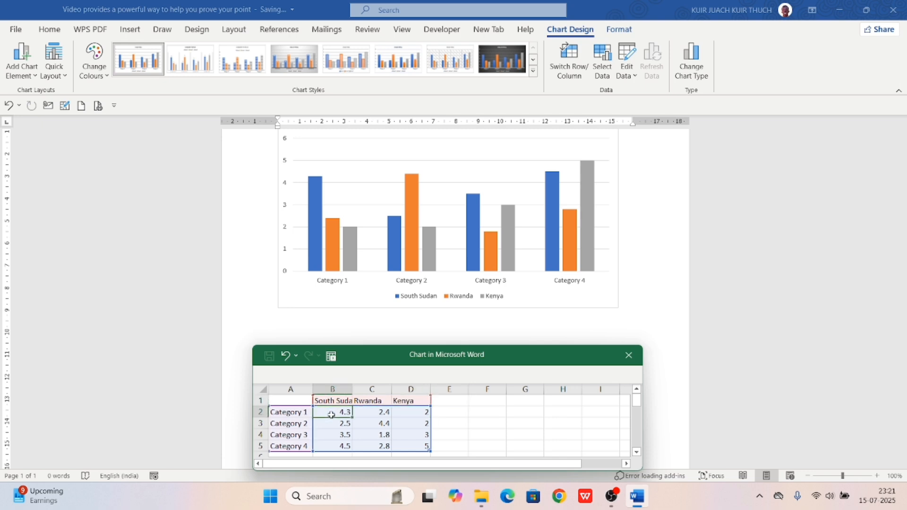
type("90")
key("Return")
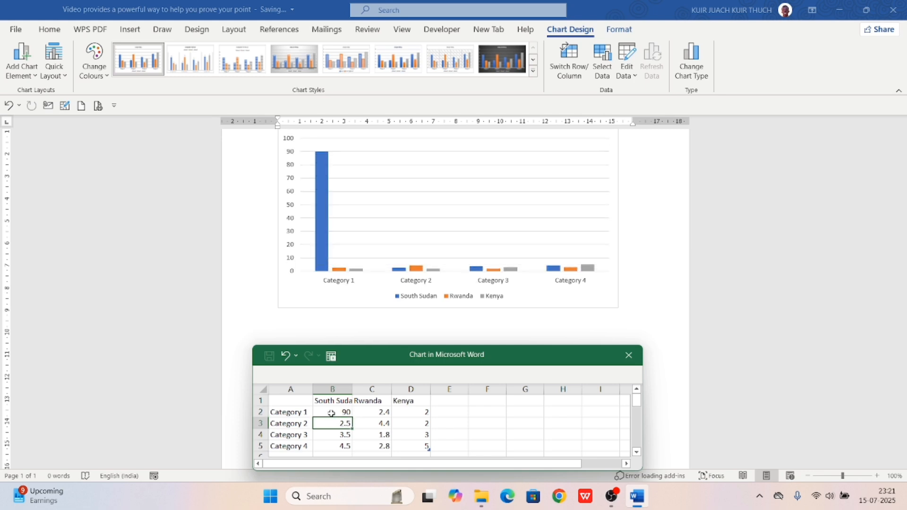
left_click(332, 412)
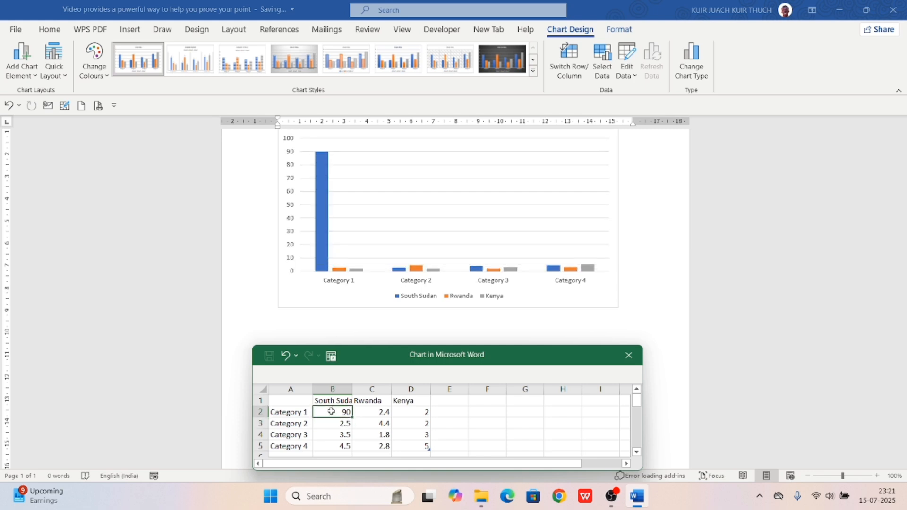
type("9.5")
key("Return")
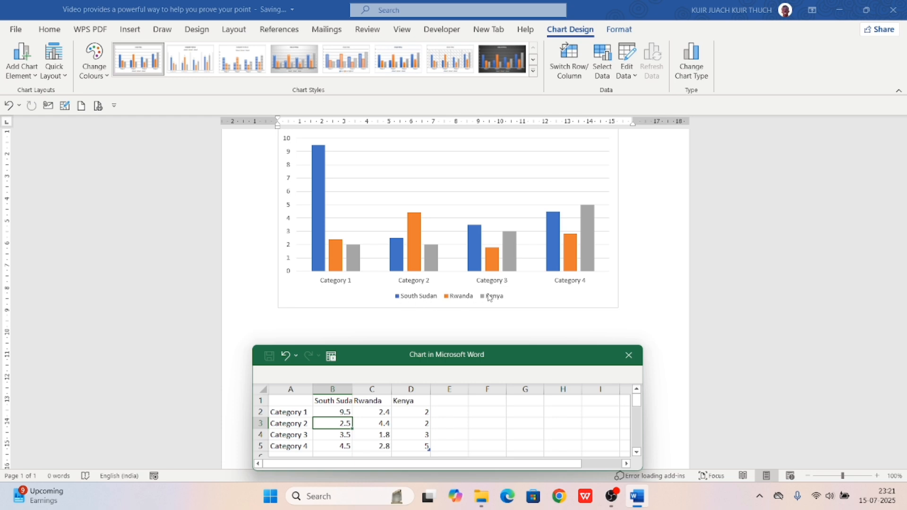
scroll(526, 307, "down", 2)
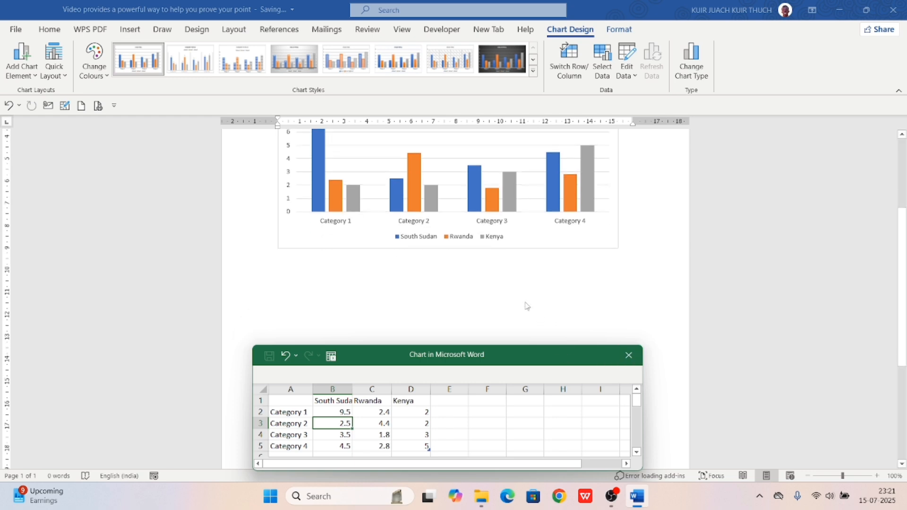
Close the data sheet and replace 'Chart Title' with 'Countries'
left_click(629, 356)
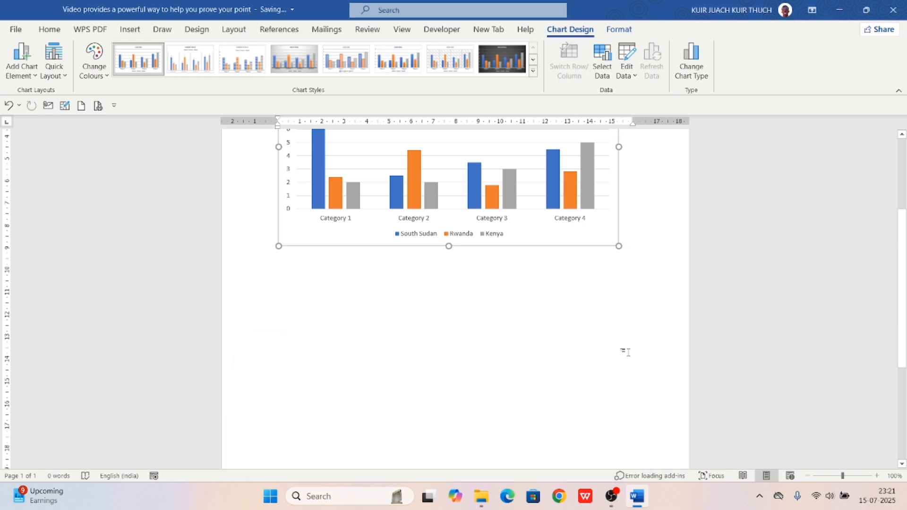
scroll(523, 287, "up", 2)
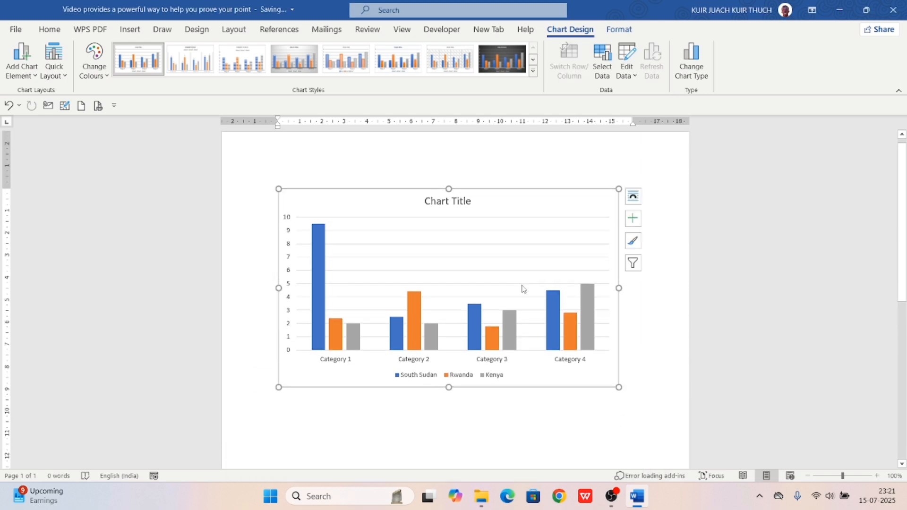
left_click(460, 201)
left_click(460, 201)
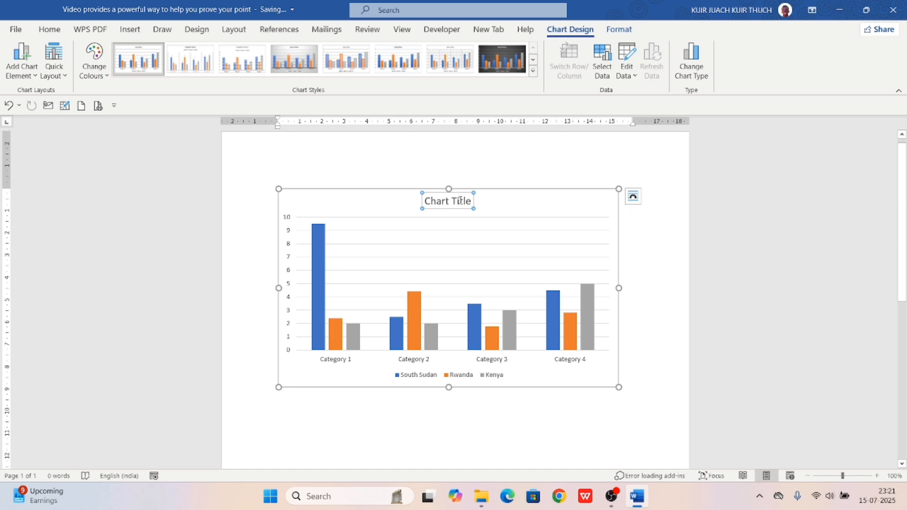
key("BackSpace")
key("BackSpace")
key("BackSpace")
key("BackSpace")
key("BackSpace")
key("BackSpace")
key("BackSpace")
key("BackSpace")
key("BackSpace")
key("BackSpace")
key("BackSpace")
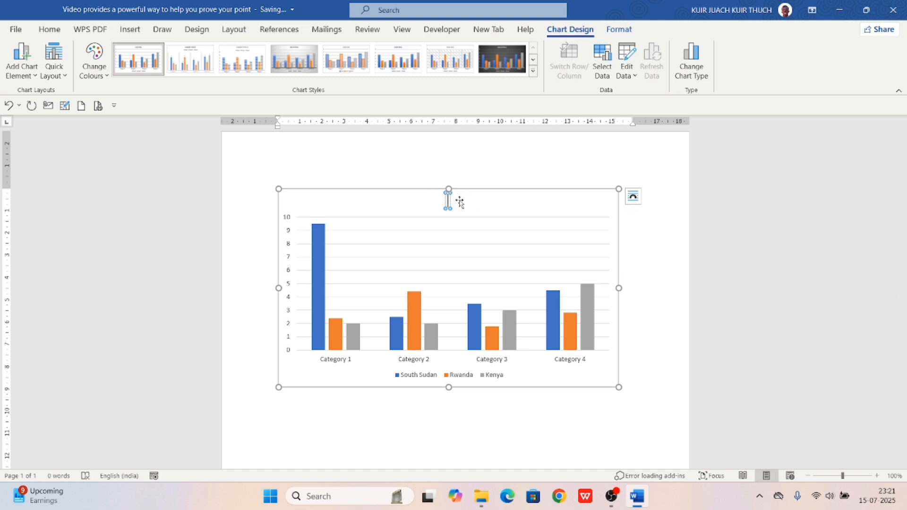
type("Cou")
type("ntries")
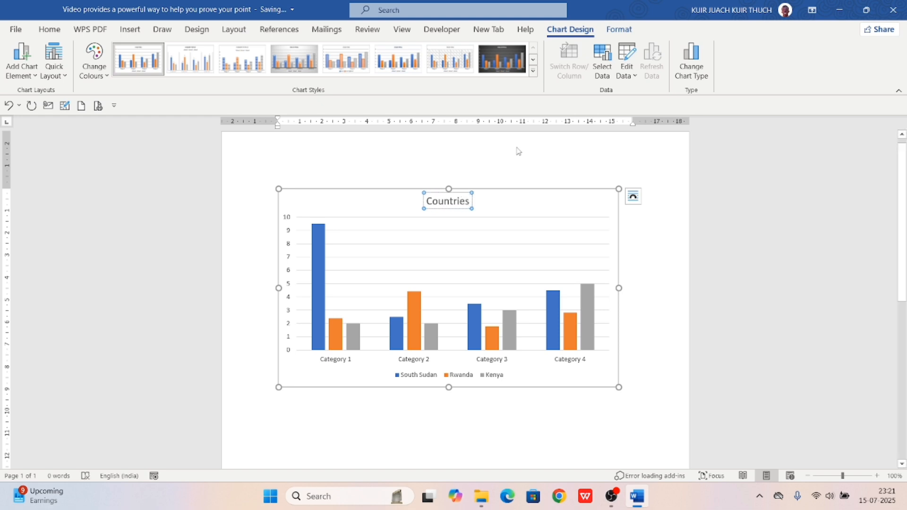
left_click(499, 152)
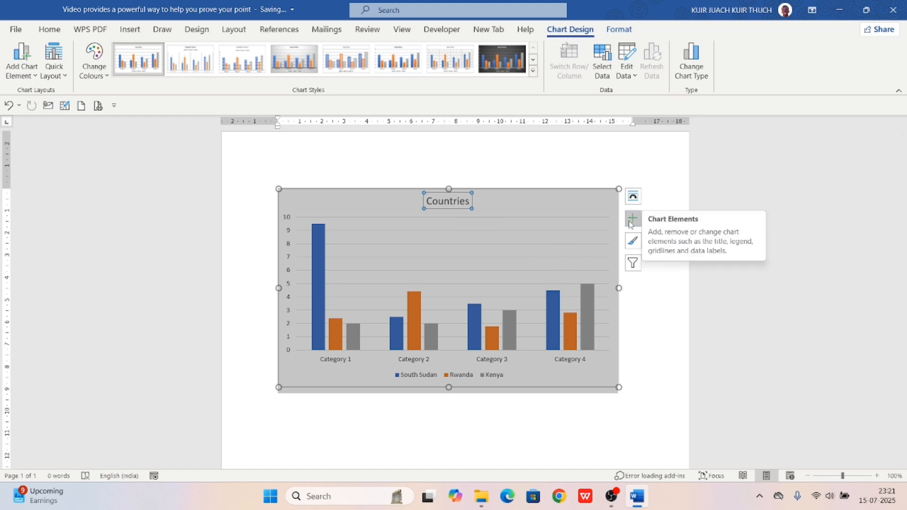
Add axis titles, data labels, a data table and error bars to the chart, then begin adding a trendline
left_click(632, 220)
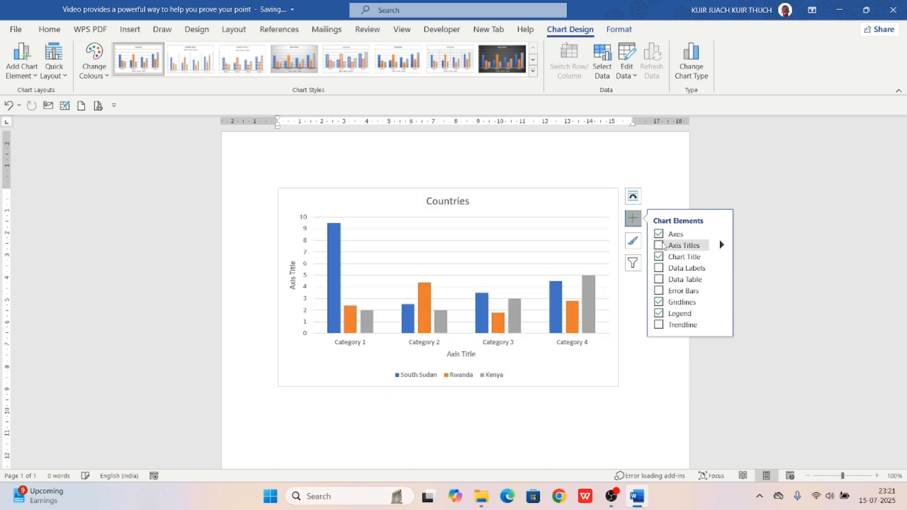
left_click(660, 245)
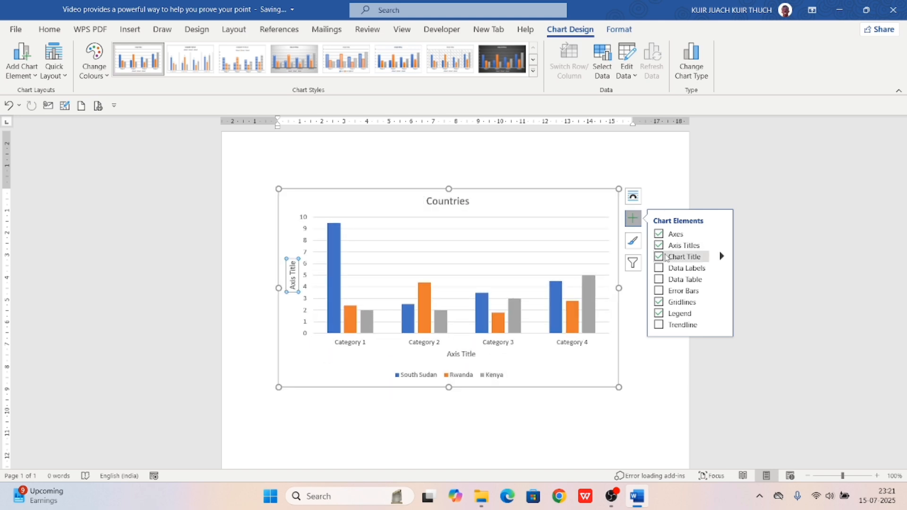
left_click(660, 268)
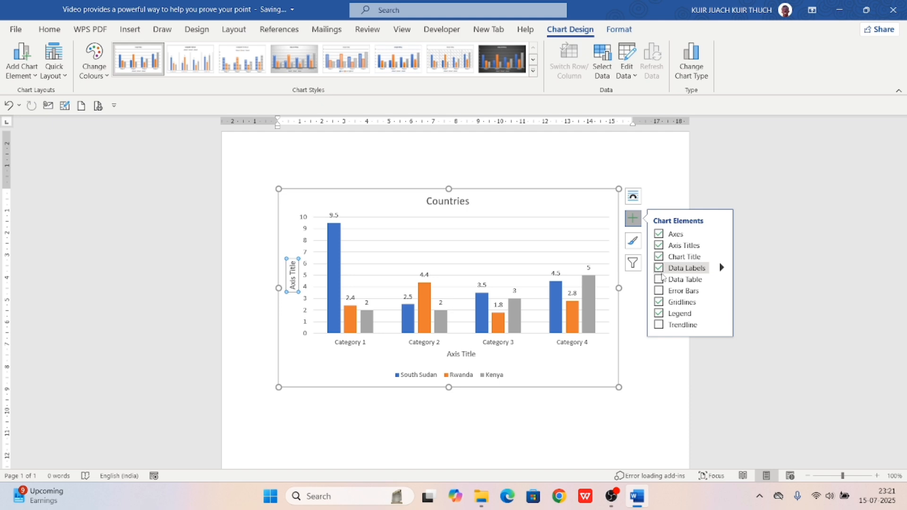
left_click(659, 280)
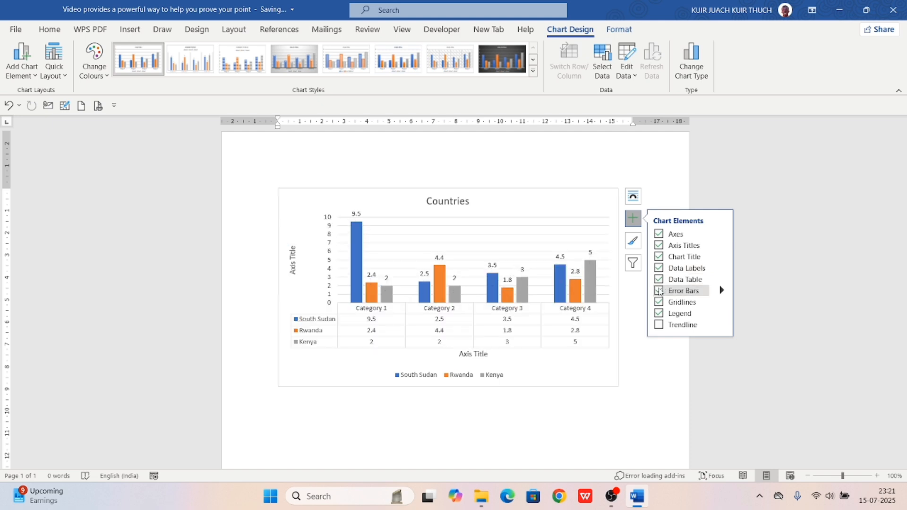
left_click(659, 290)
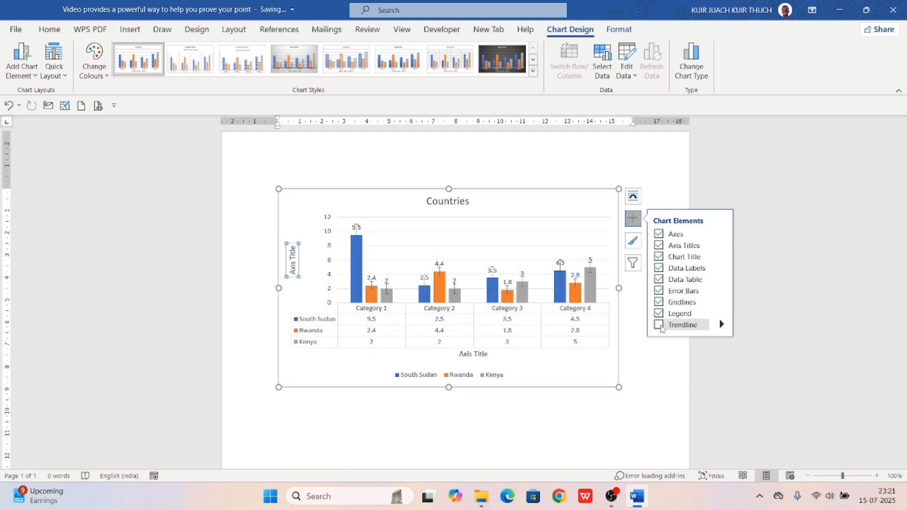
left_click(659, 325)
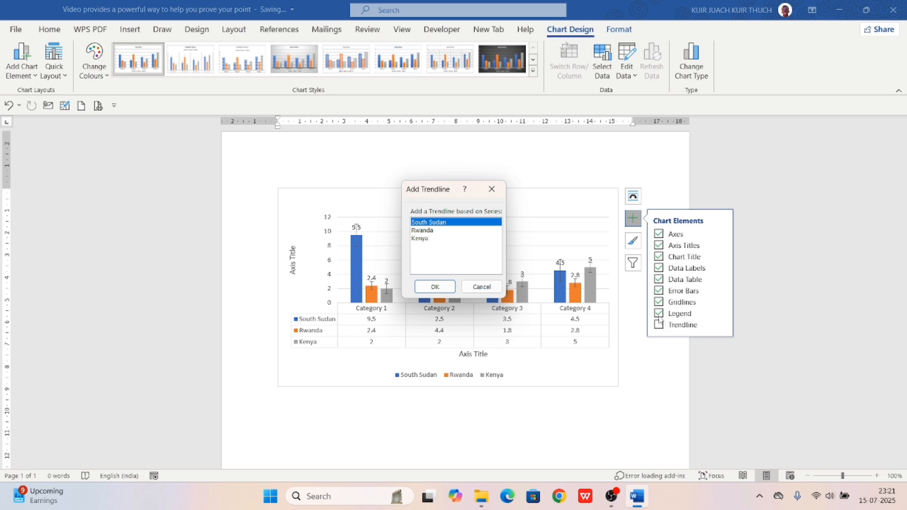
Cancel the trendline and remove the chart title, axis titles, data table and data labels
left_click(492, 190)
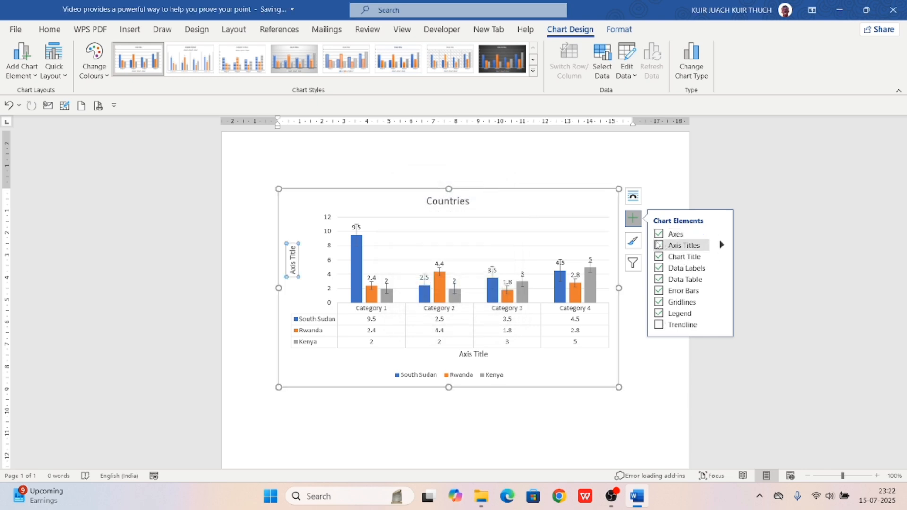
left_click(658, 245)
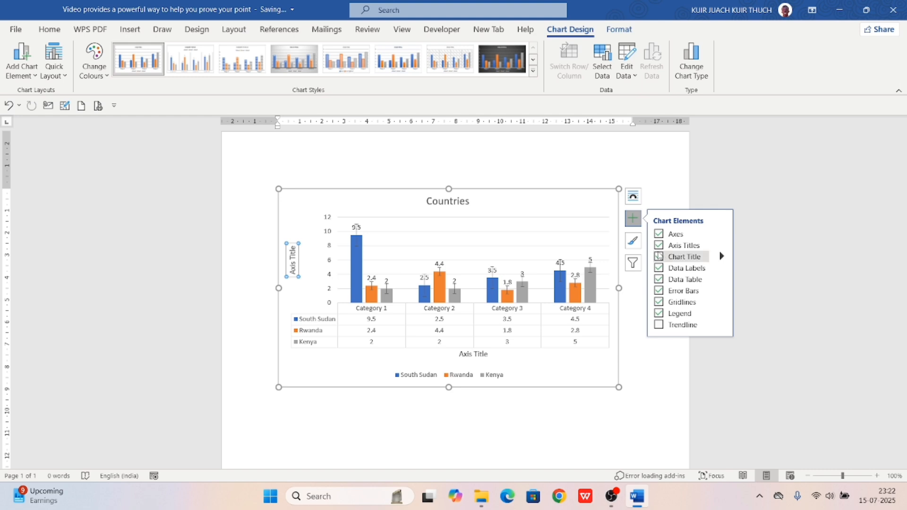
left_click(659, 256)
left_click(658, 245)
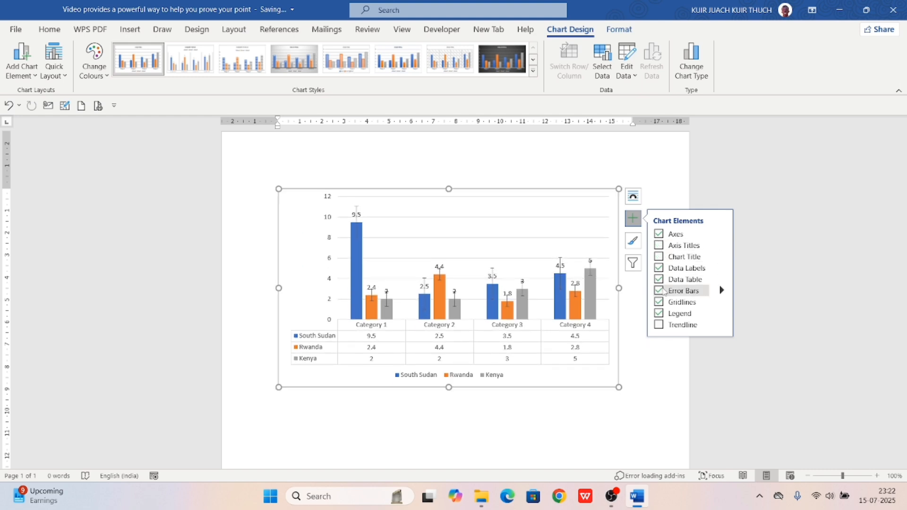
left_click(660, 280)
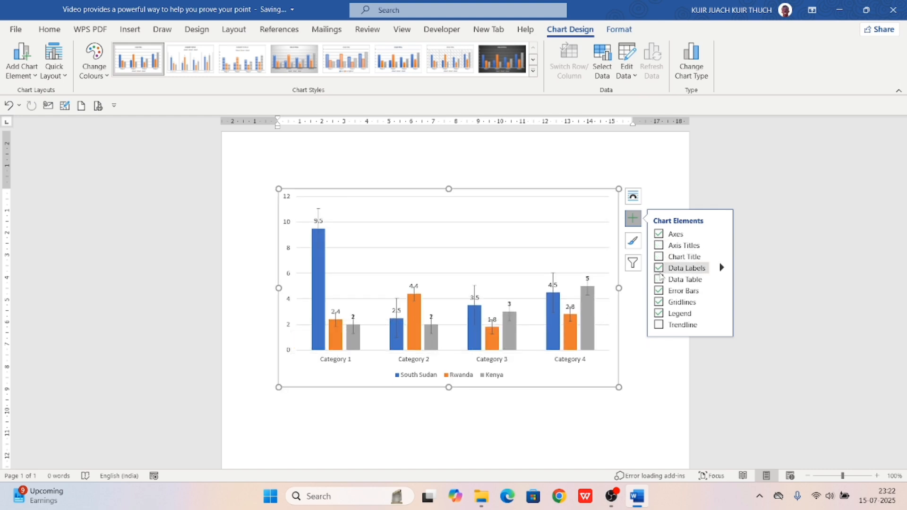
left_click(659, 268)
Leave the chart untitled and turn the legend off and on so it sits at the right
left_click(660, 256)
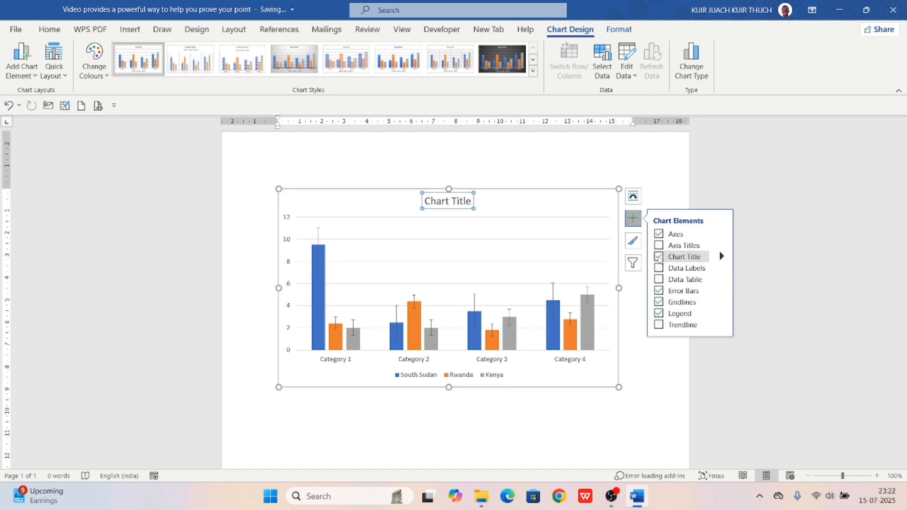
left_click(659, 257)
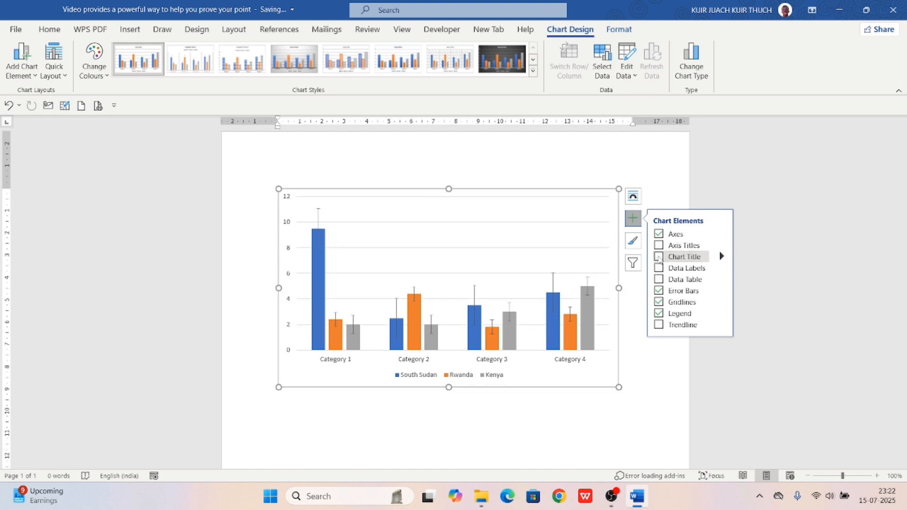
left_click(661, 316)
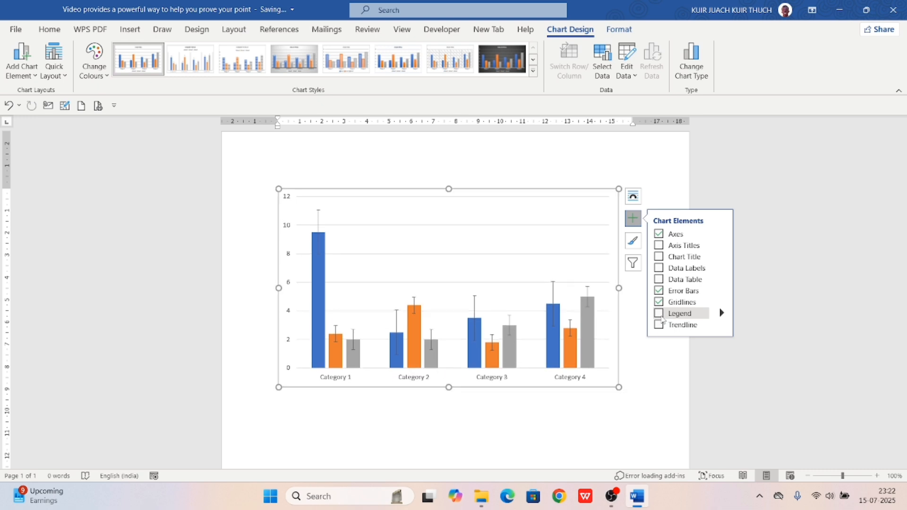
left_click(661, 315)
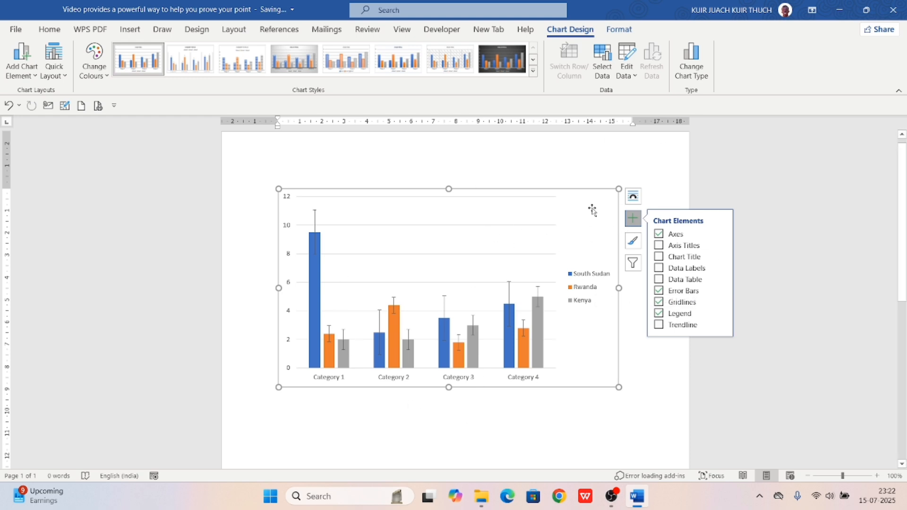
Preview the Chart Styles and Chart Filters panels, then close them and return to the page
left_click(633, 242)
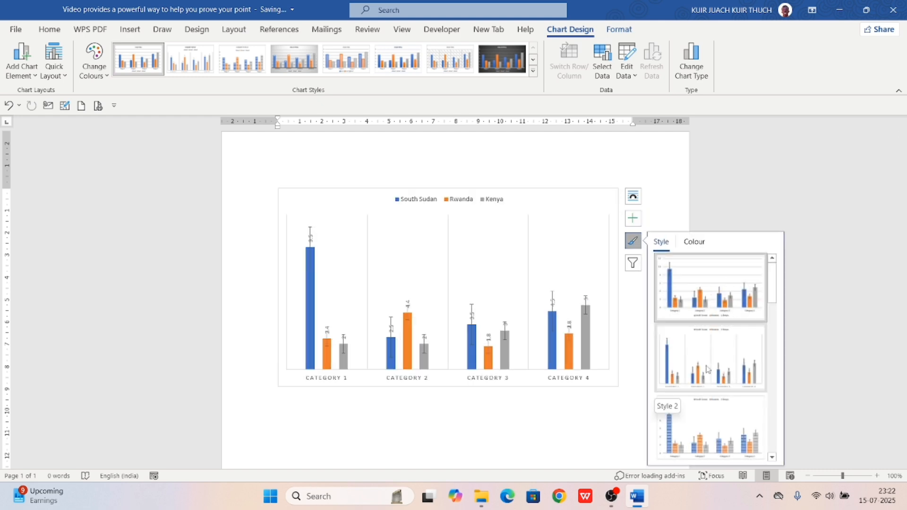
left_click(634, 264)
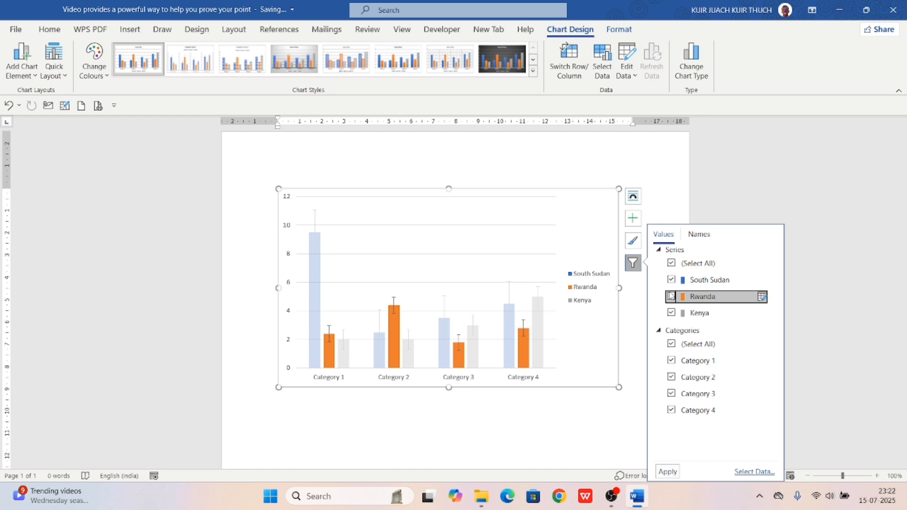
left_click(653, 173)
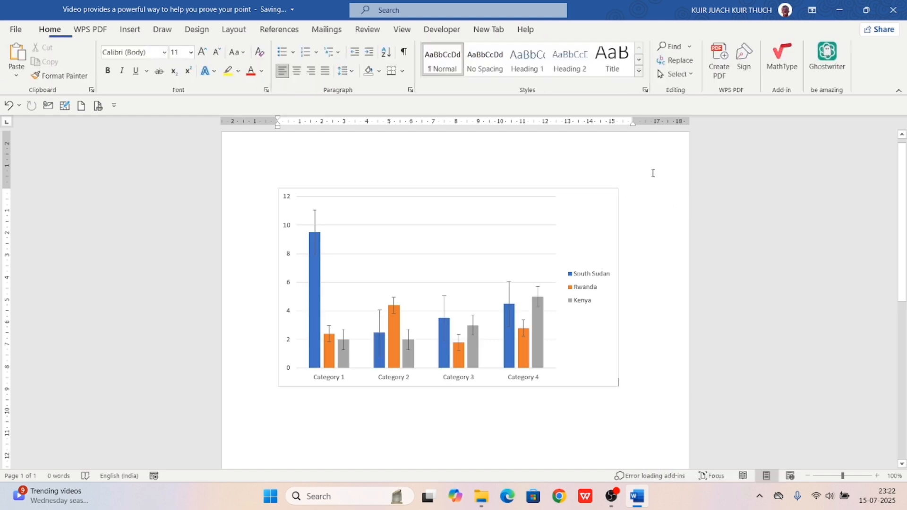
Select the chart and apply Style 14 from the Chart Styles gallery
left_click(417, 296)
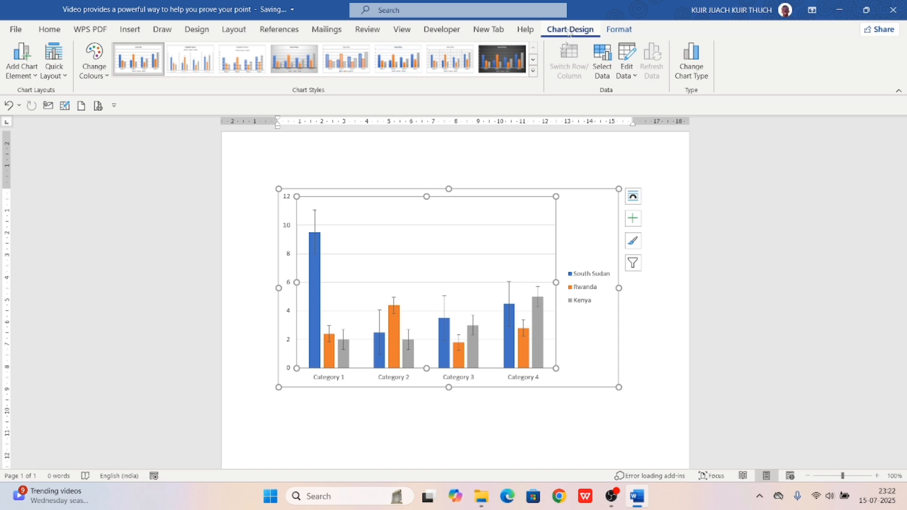
left_click(619, 29)
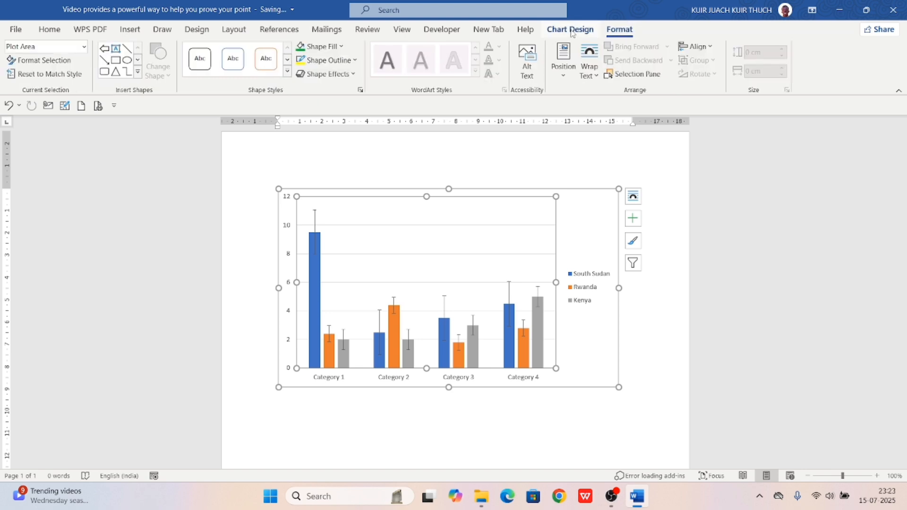
left_click(570, 29)
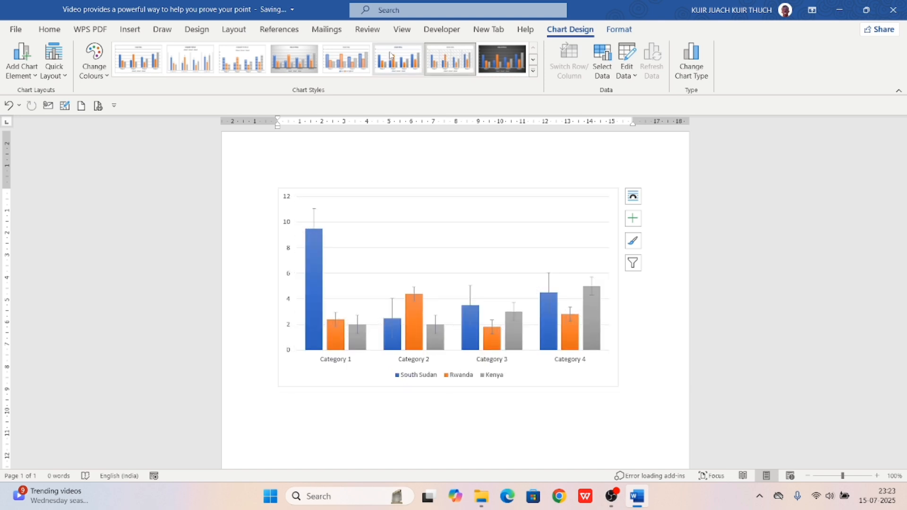
left_click(346, 59)
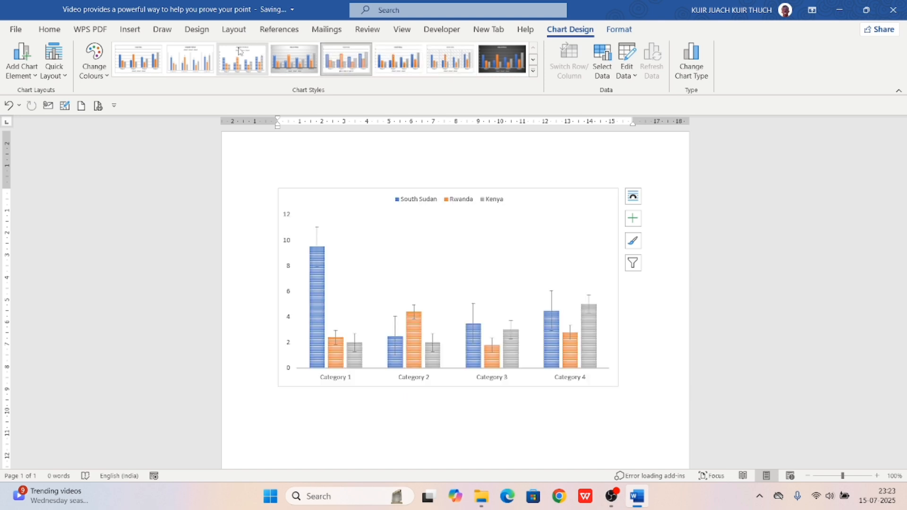
left_click(240, 51)
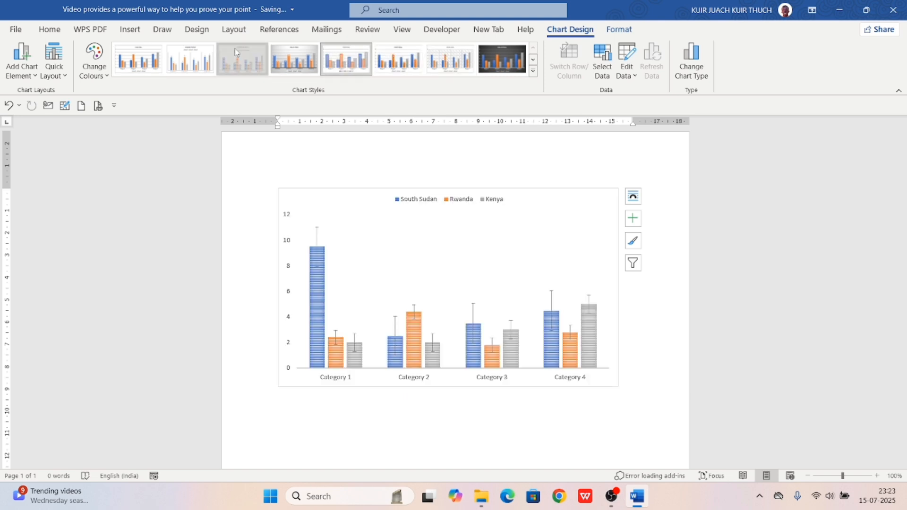
left_click(535, 73)
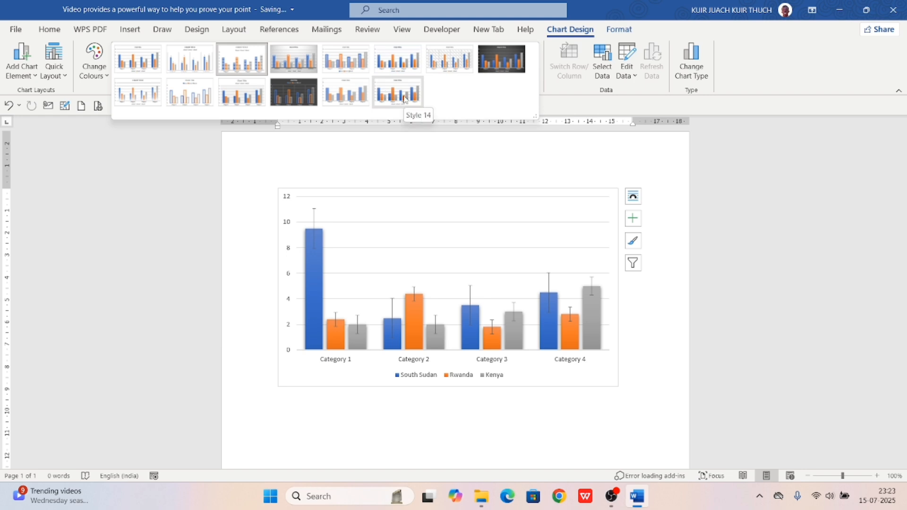
left_click(405, 99)
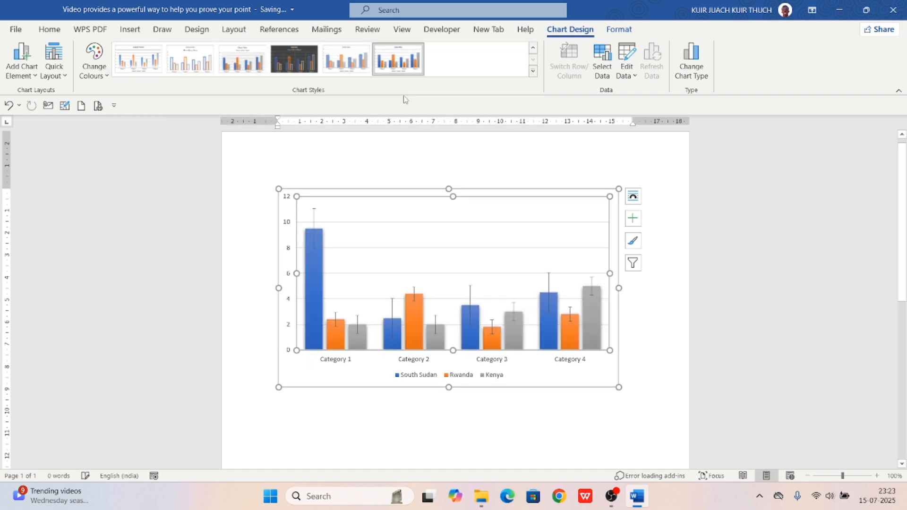
Give the plot area the grey bevelled 3-D preset shape effect
left_click(610, 31)
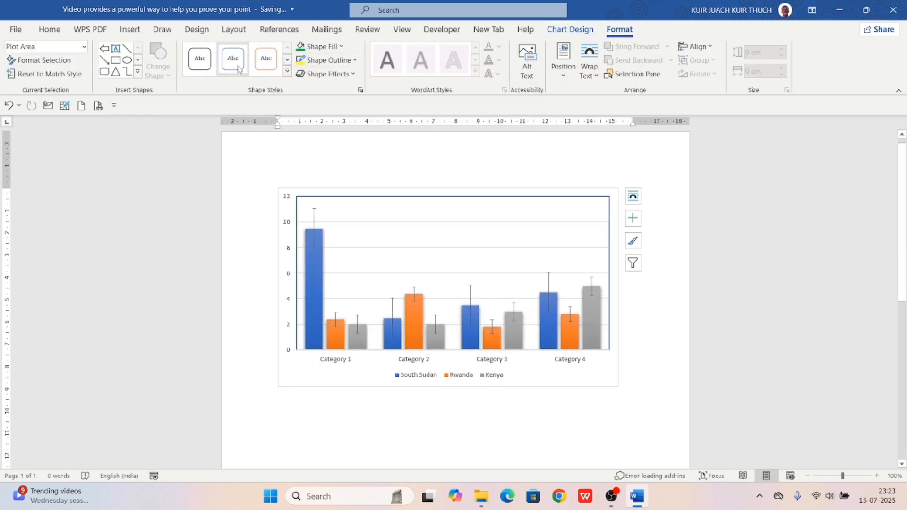
left_click(352, 73)
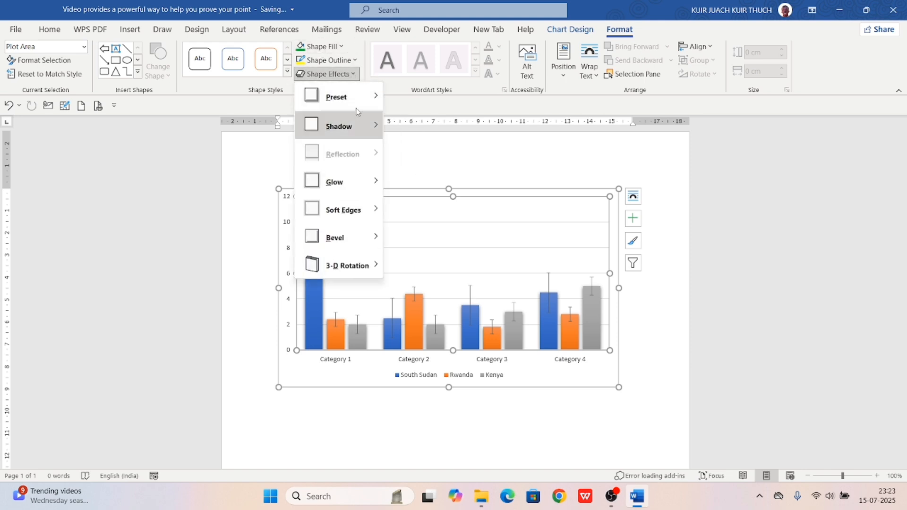
mouse_move(349, 96)
left_click(429, 186)
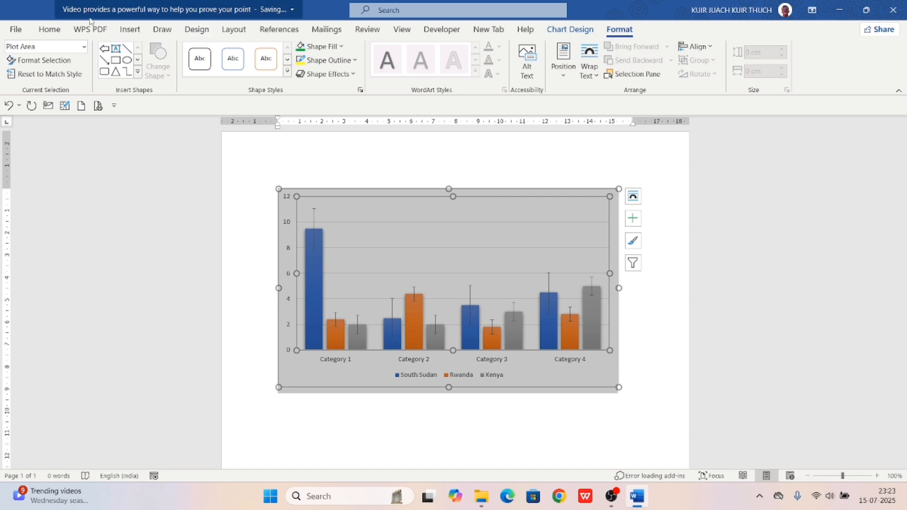
left_click(131, 27)
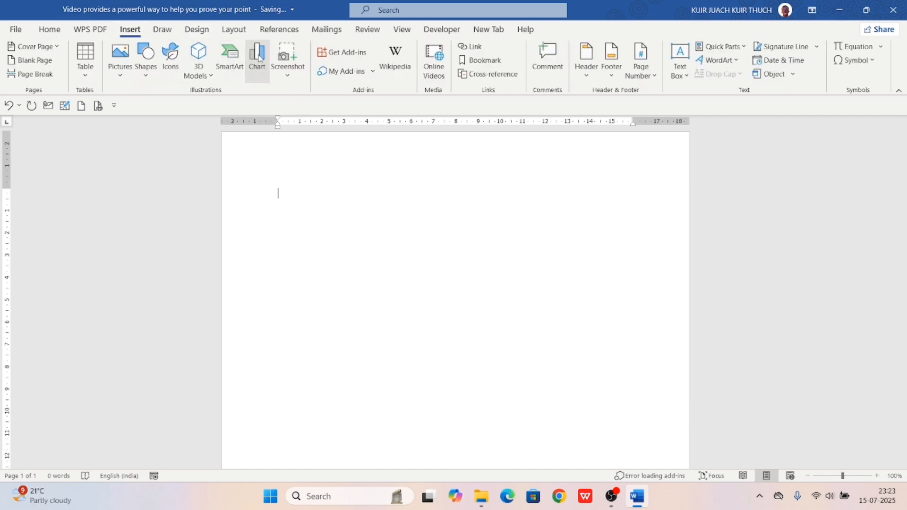
Insert a pie chart into the document
left_click(257, 58)
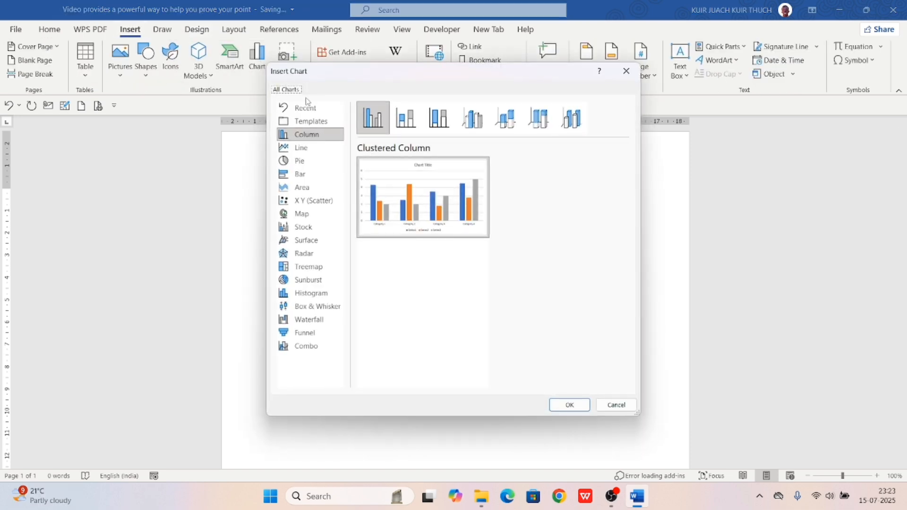
left_click(300, 161)
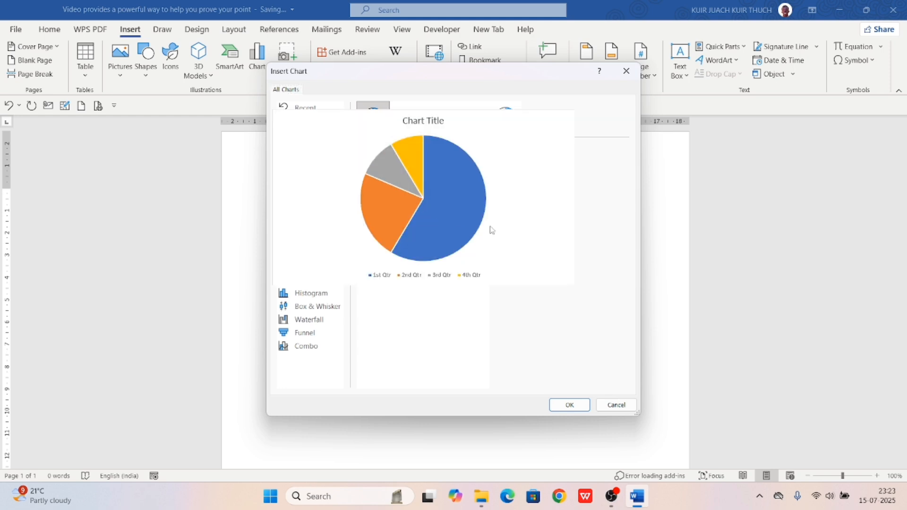
left_click(573, 404)
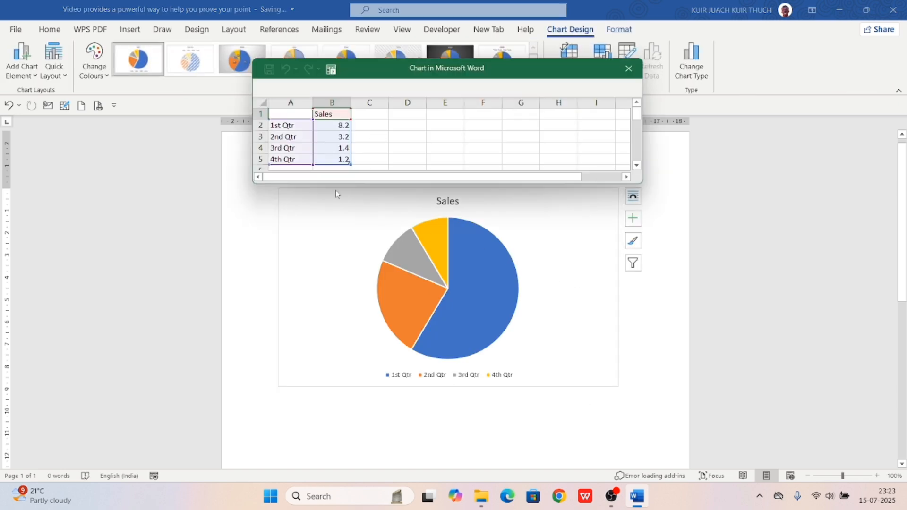
Enter quarterly sales of 90, 180, 66 and 90 in the data sheet, then close it
left_click(344, 125)
type("98")
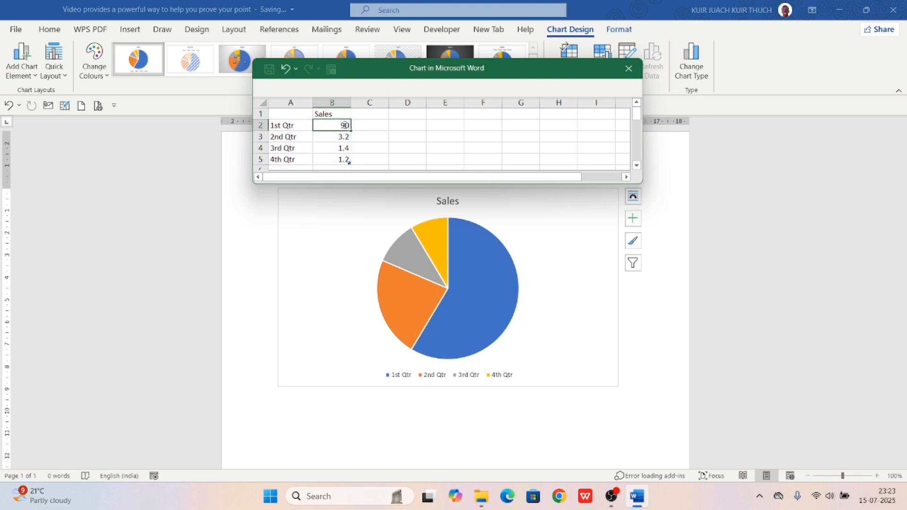
key("Return")
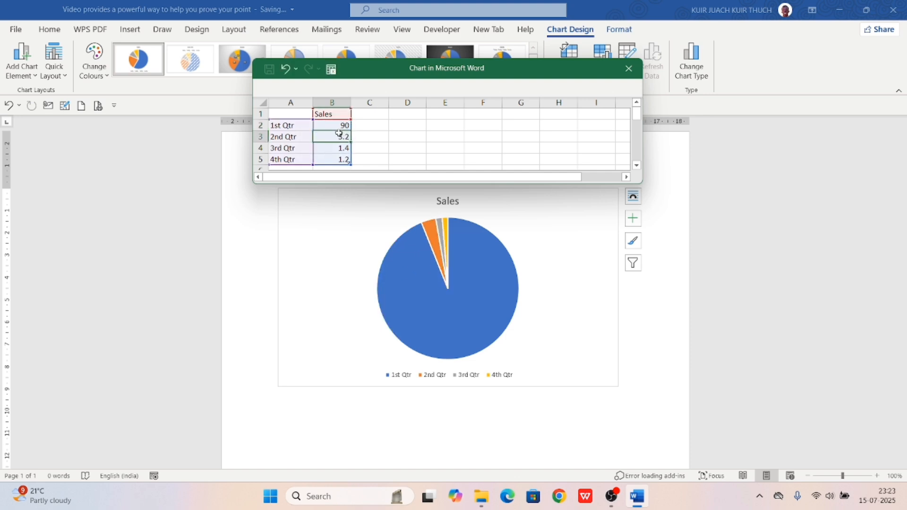
type("180")
key("Return")
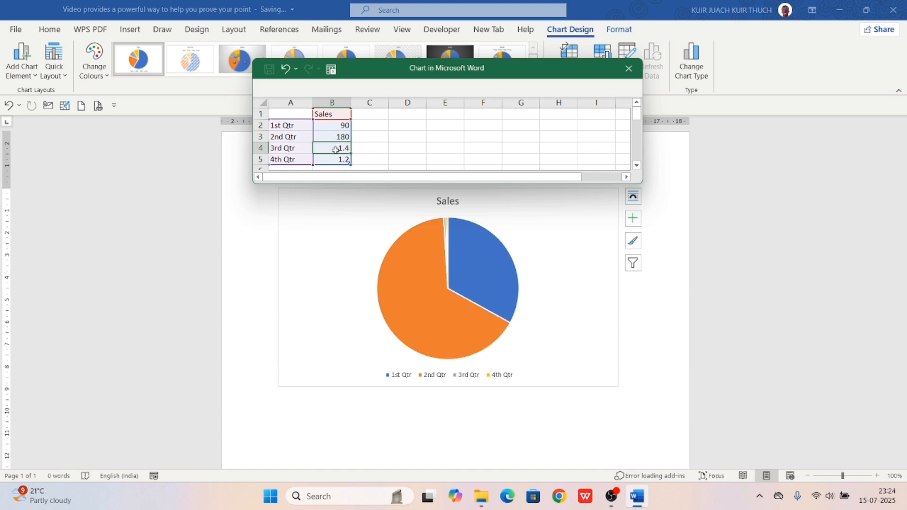
type("66")
key("Return")
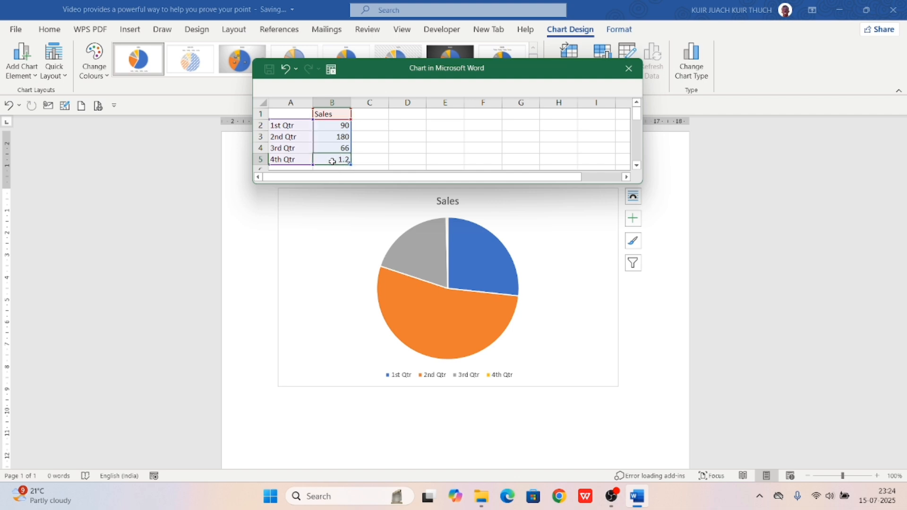
type("90")
key("Return")
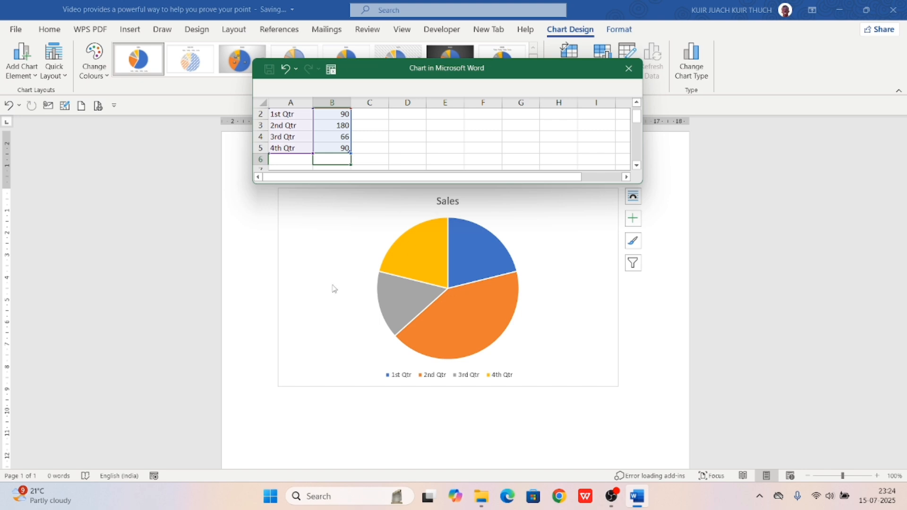
left_click(635, 74)
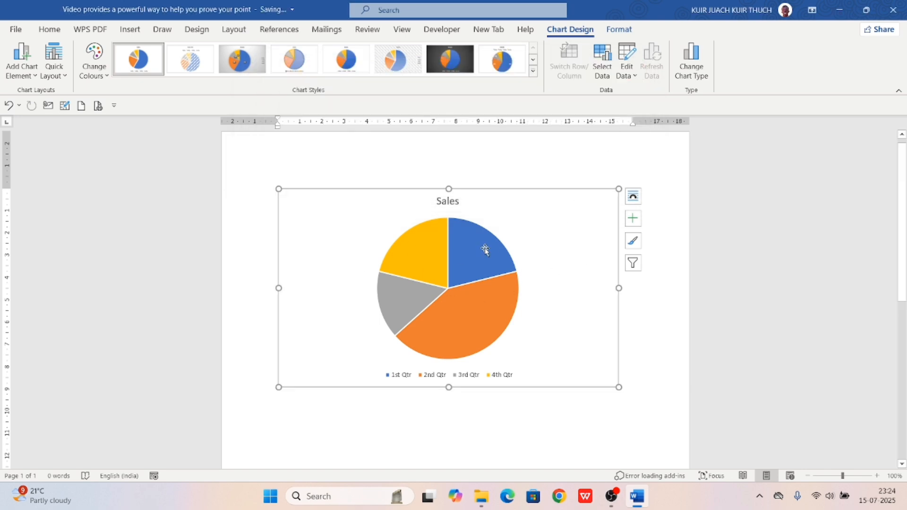
Toggle the Sales title, legend and data labels, ending with all three shown on the pie
left_click(634, 220)
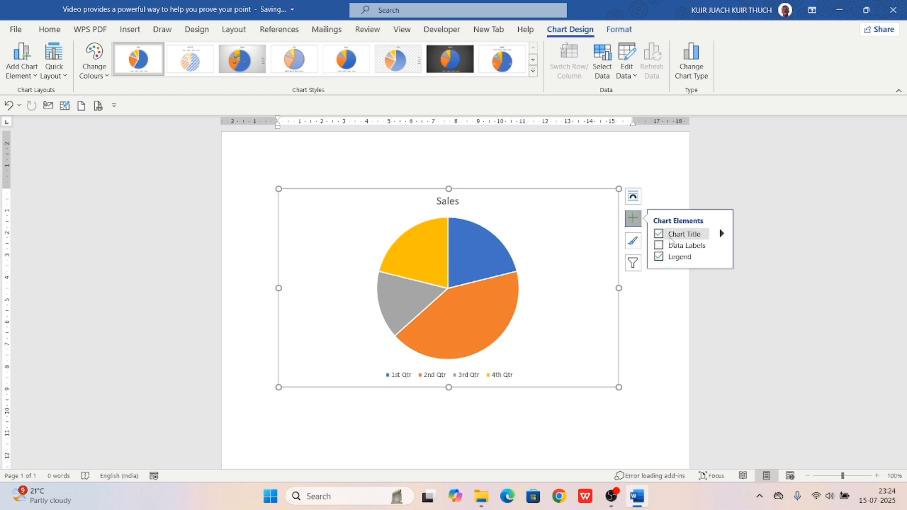
left_click(659, 235)
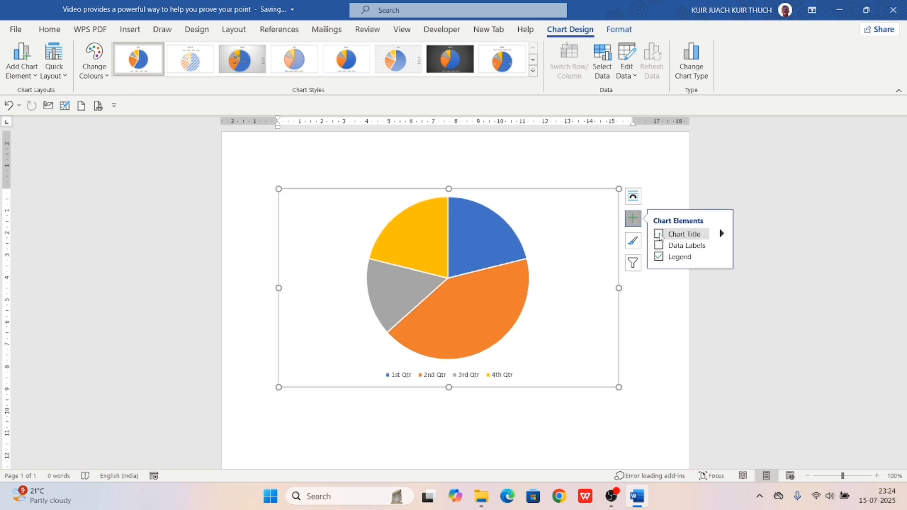
left_click(660, 234)
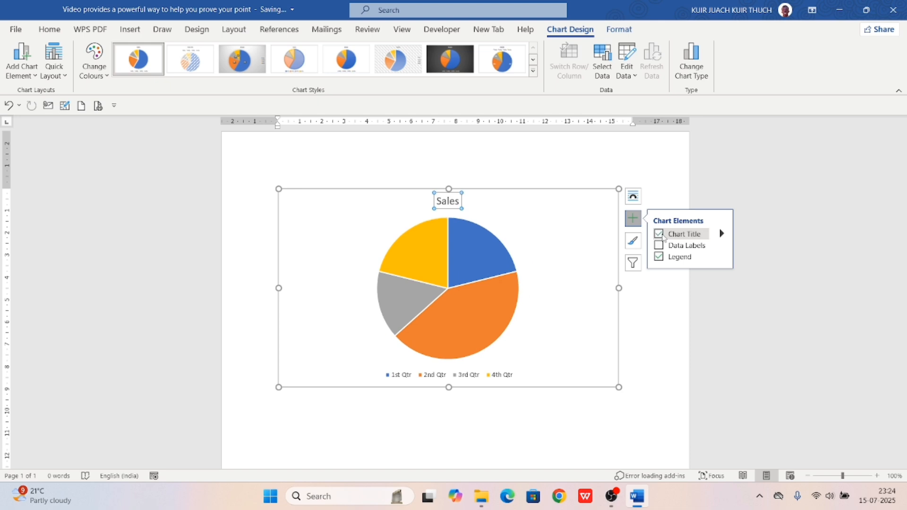
left_click(660, 246)
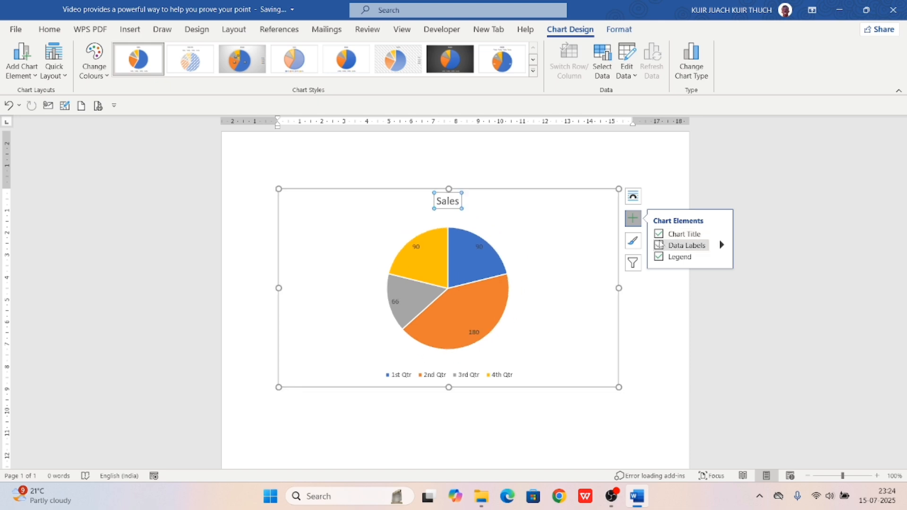
left_click(660, 245)
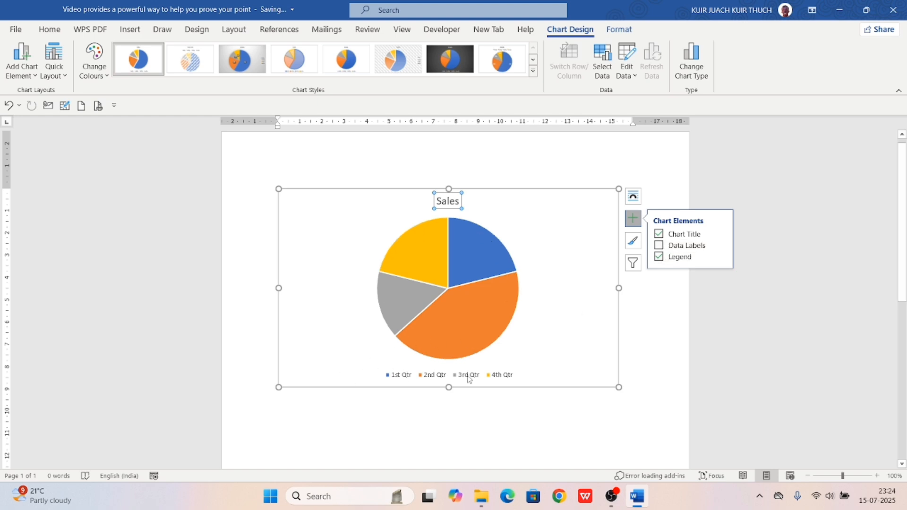
left_click(662, 258)
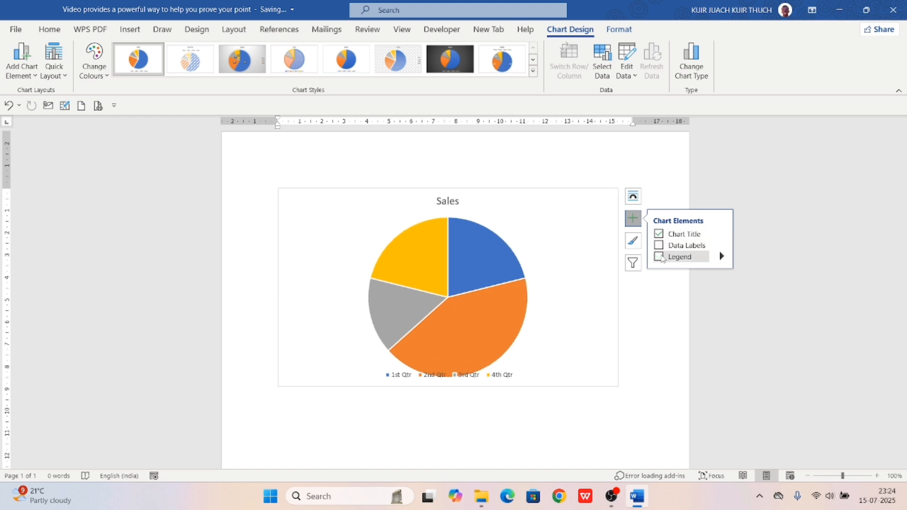
left_click(662, 258)
left_click(660, 246)
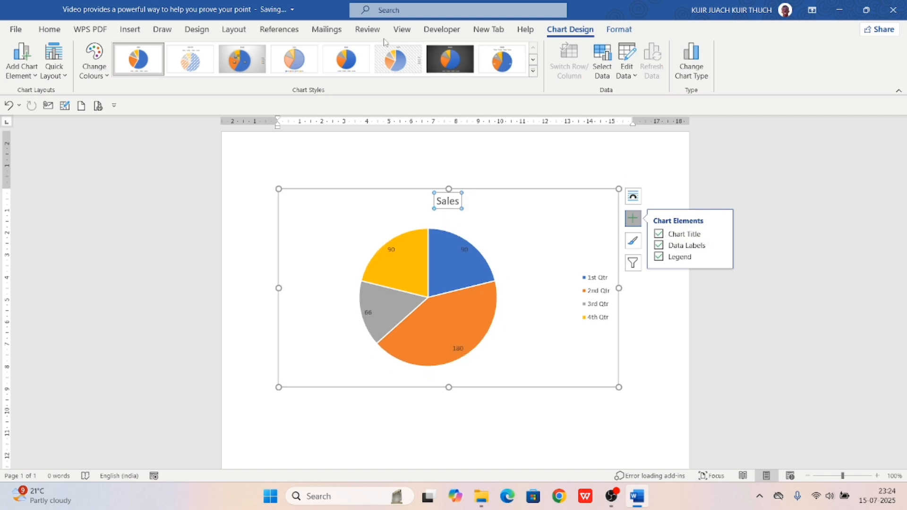
Try several chart styles from the gallery, settling on the shadowed-slice style
left_click(392, 56)
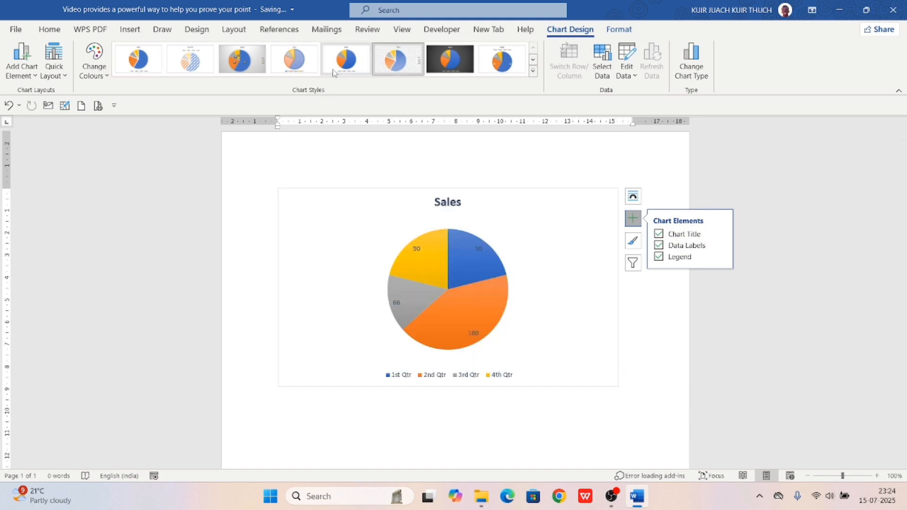
left_click(332, 69)
left_click(303, 67)
left_click(237, 59)
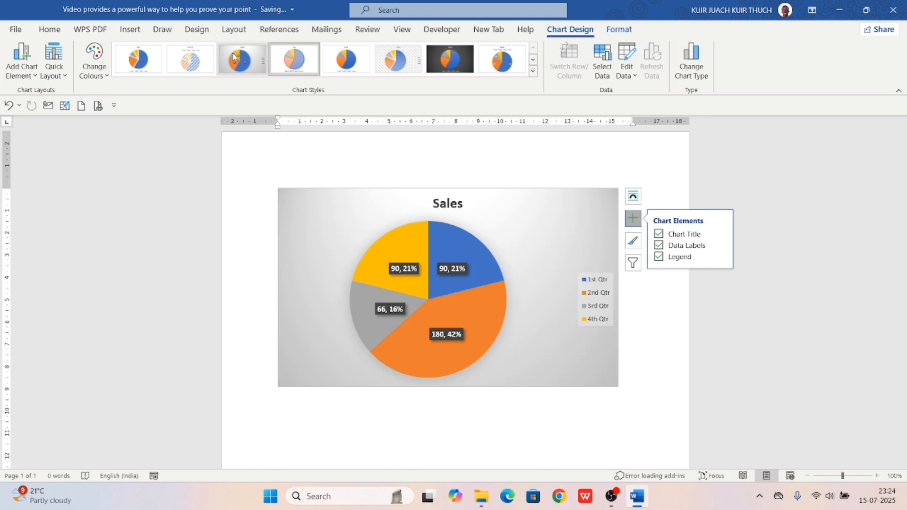
left_click(533, 72)
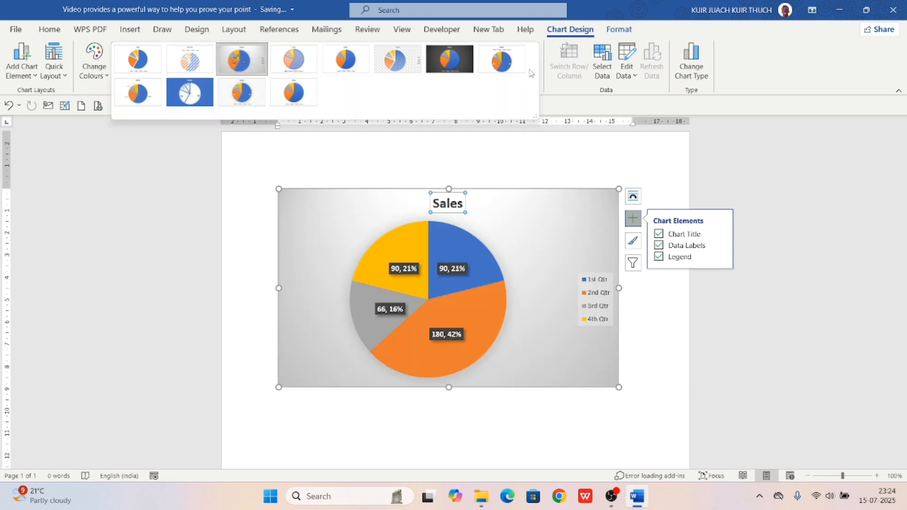
left_click(303, 98)
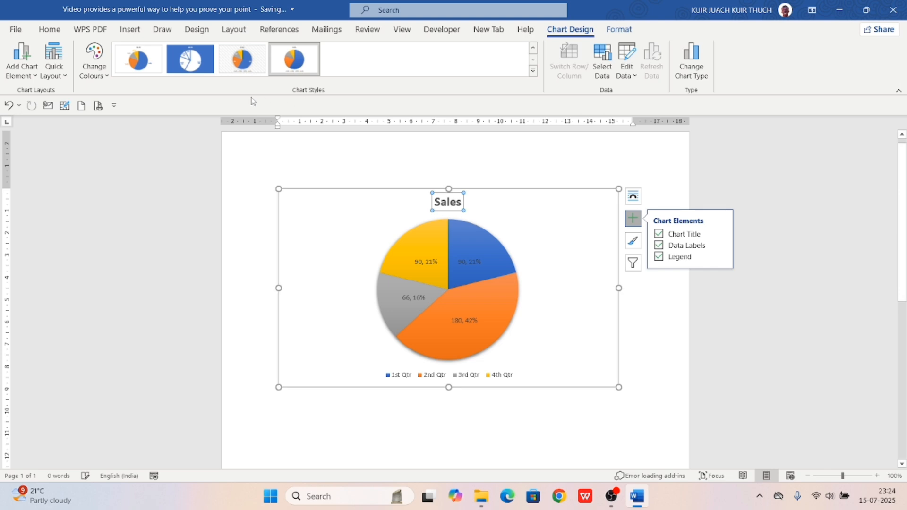
left_click(248, 62)
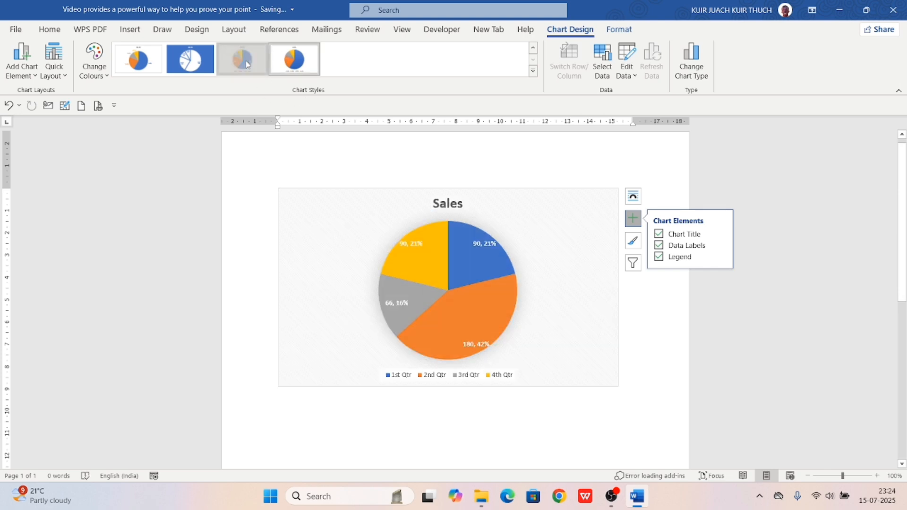
left_click(305, 61)
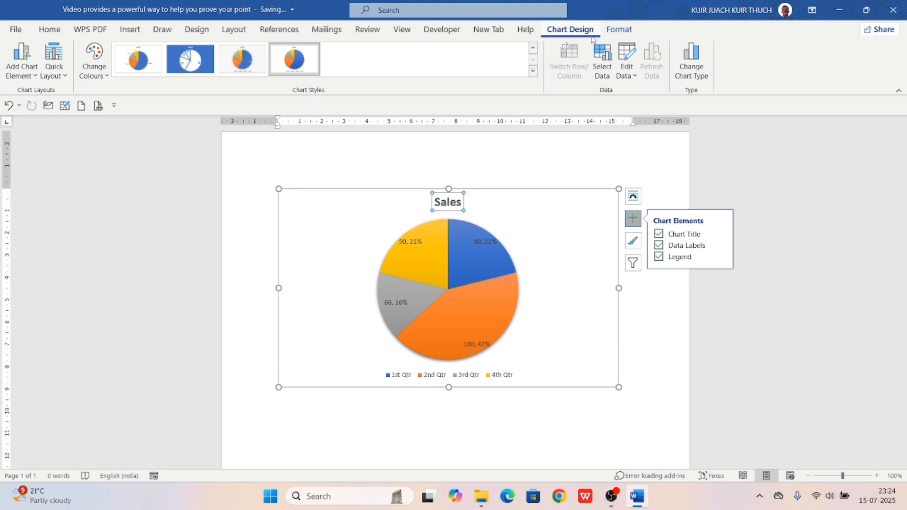
Browse the chart's fill colour options without applying one, then reselect the chart area
left_click(619, 29)
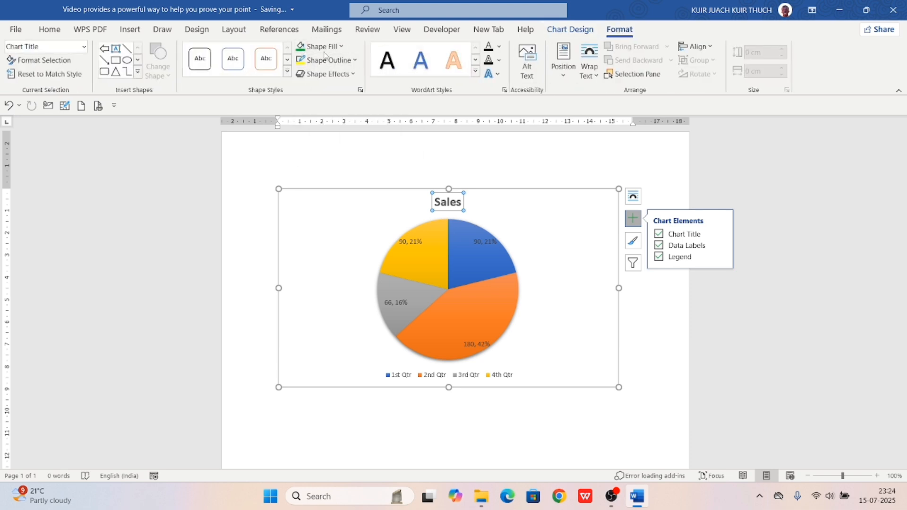
left_click(342, 47)
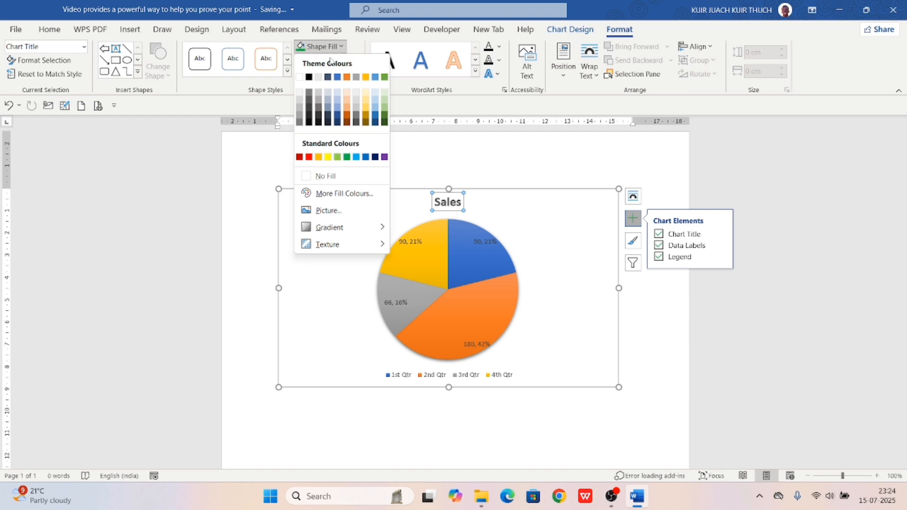
left_click(586, 156)
left_click(463, 153)
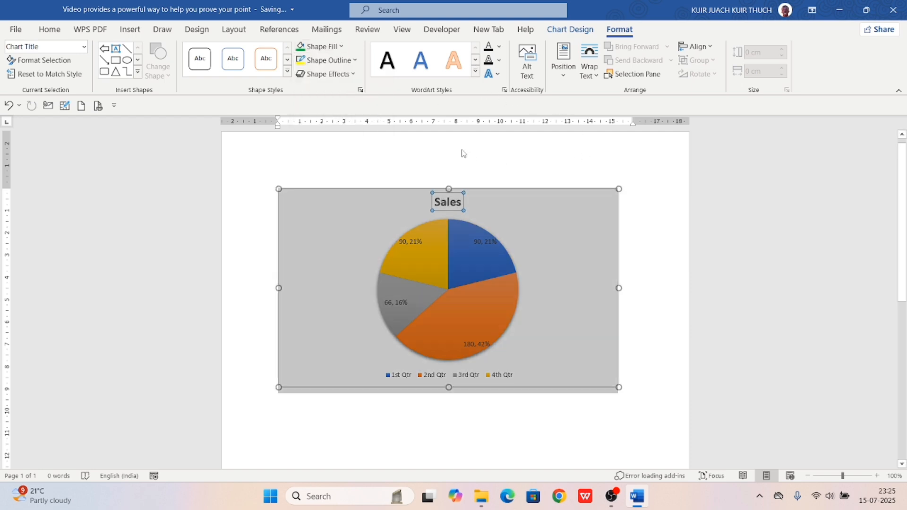
left_click(529, 251)
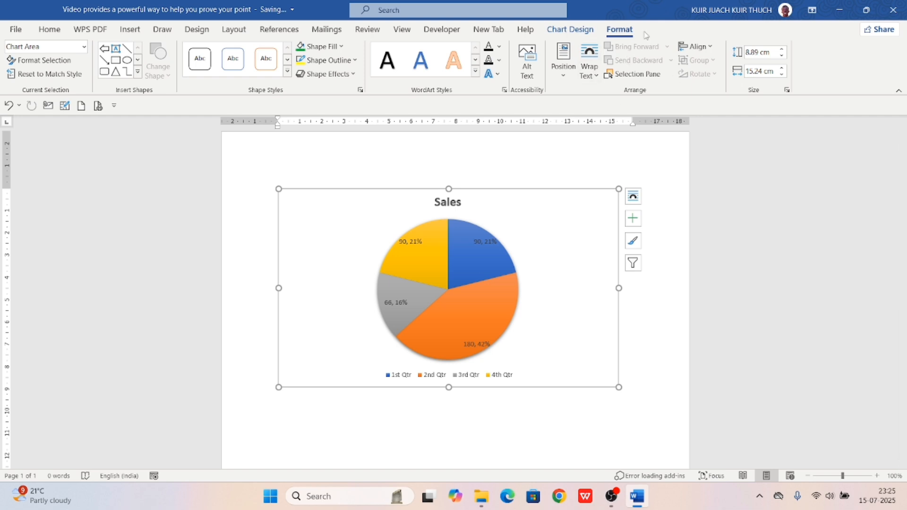
left_click(548, 28)
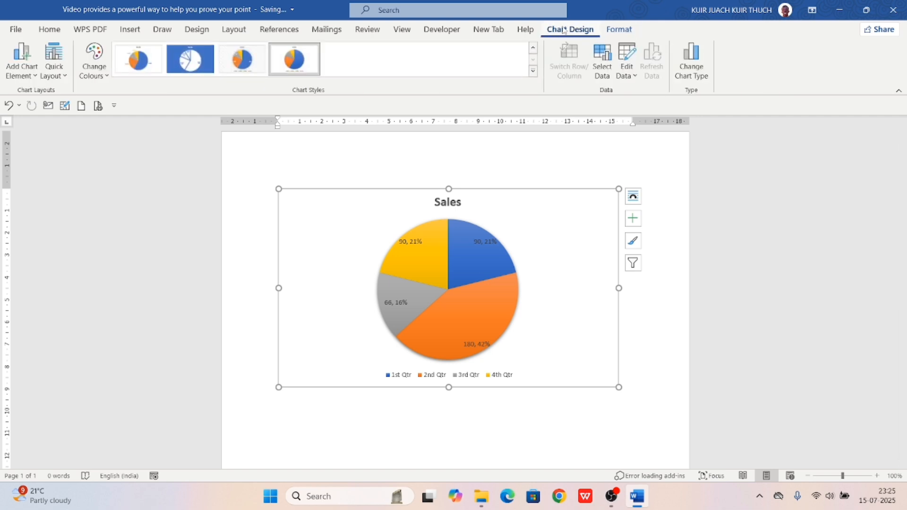
left_click(612, 30)
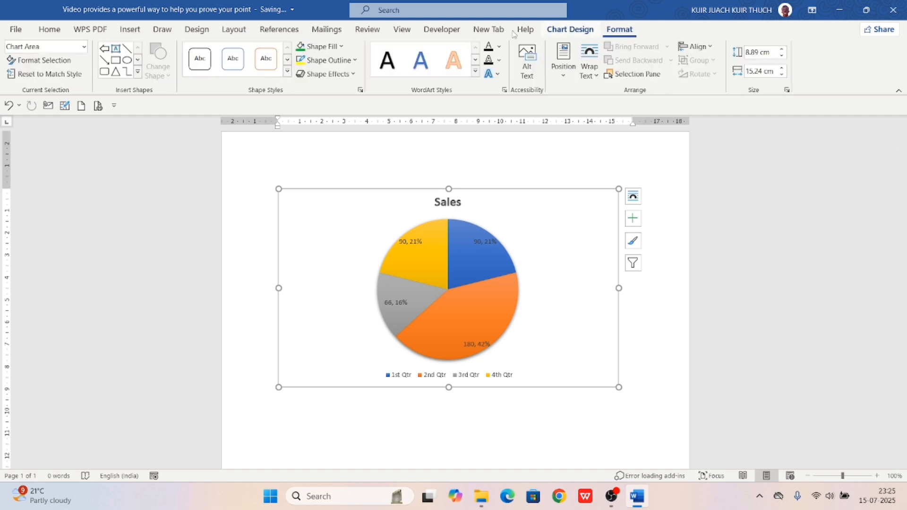
left_click(132, 29)
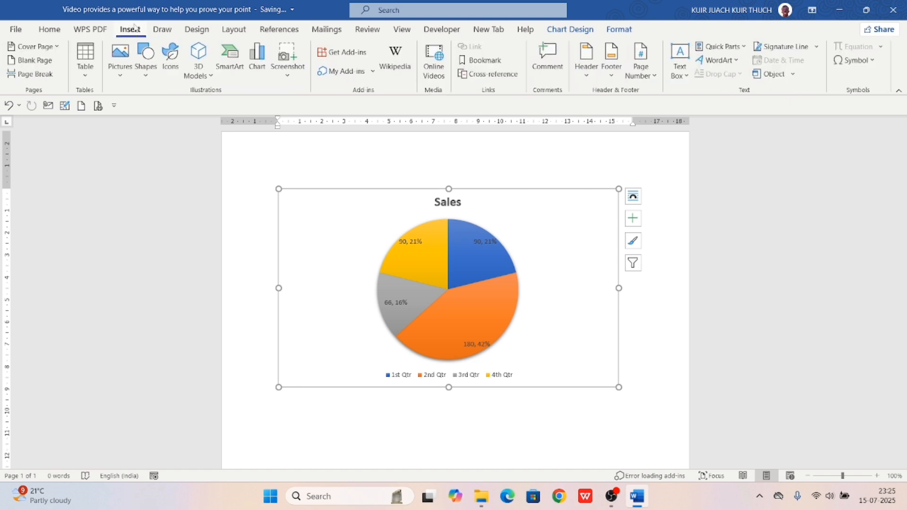
left_click(279, 49)
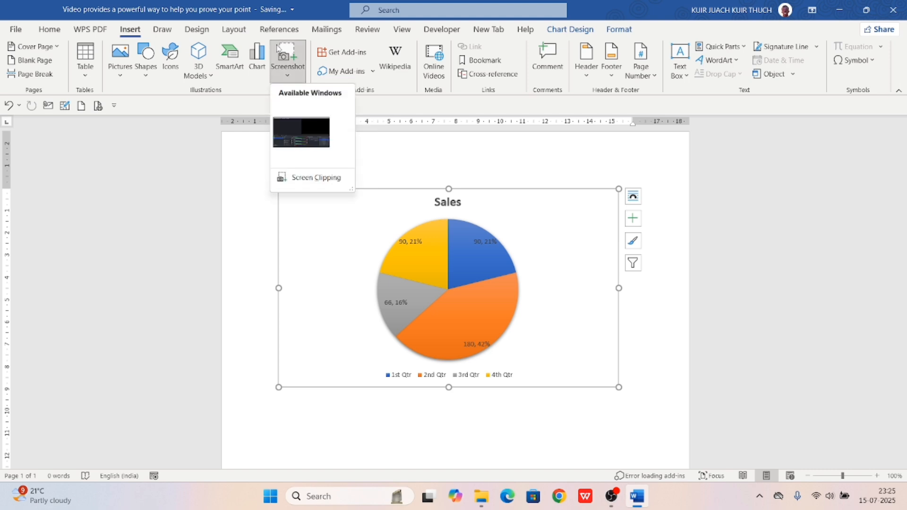
left_click(309, 178)
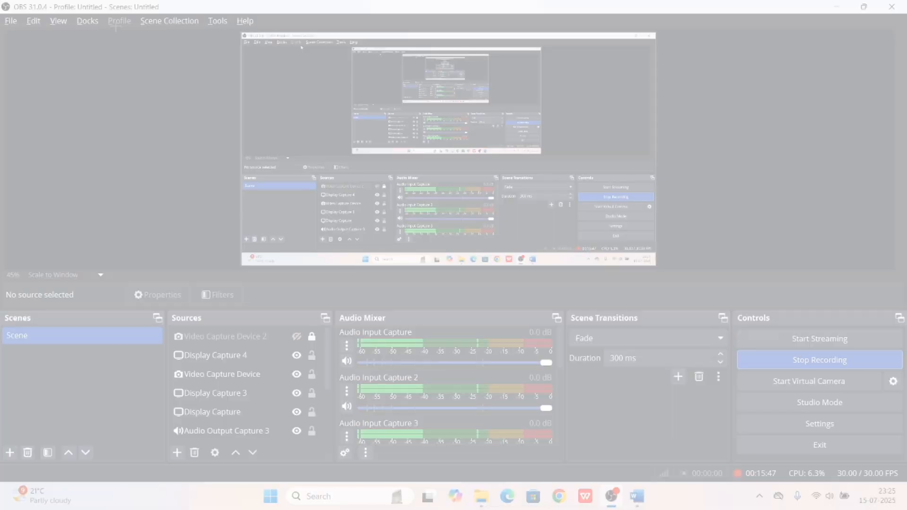
left_click_drag(116, 26, 830, 451)
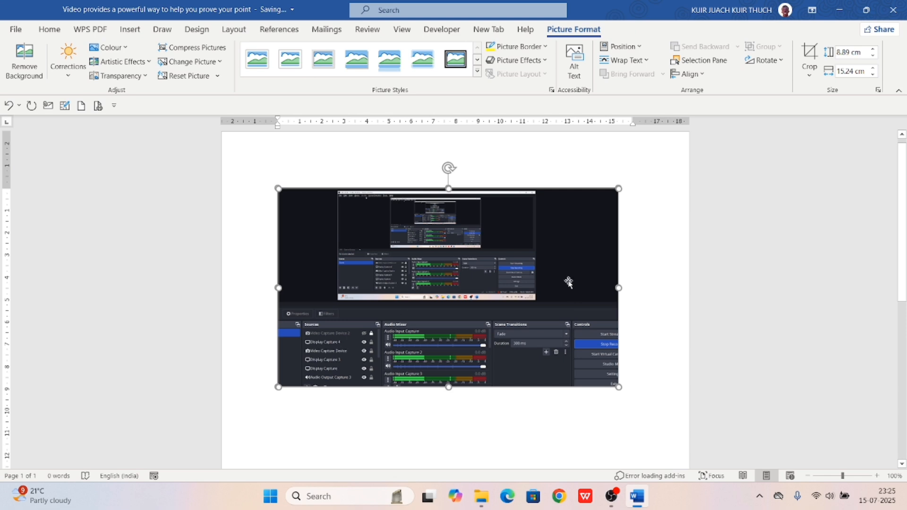
key("ctrl+z")
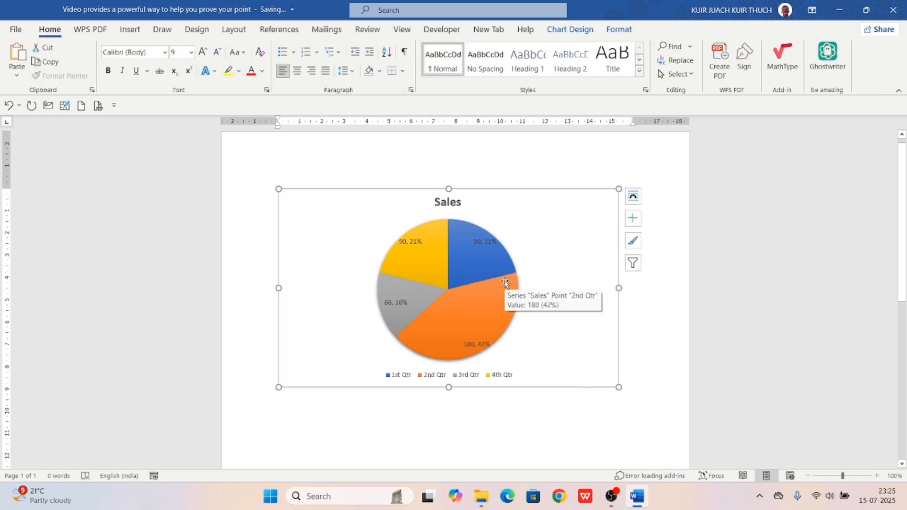
Delete the Sales pie chart from the page
left_click(506, 281)
key("Delete")
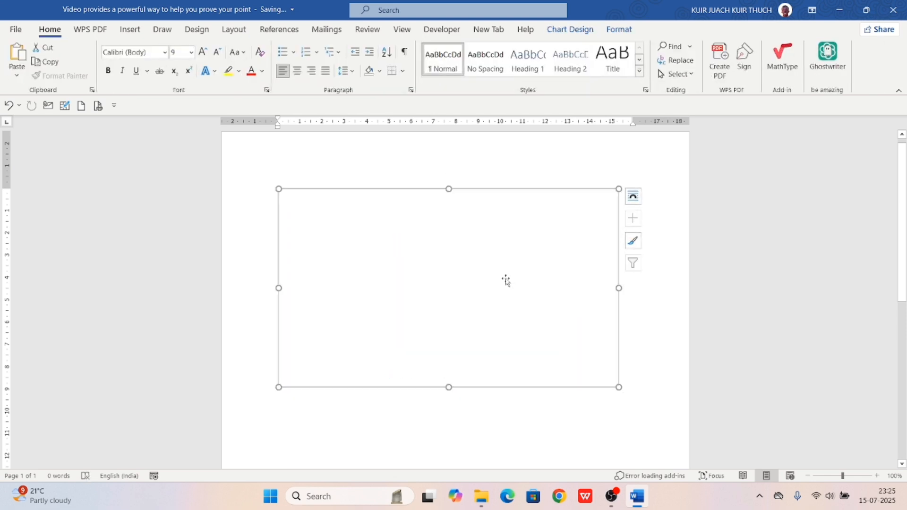
key("Delete")
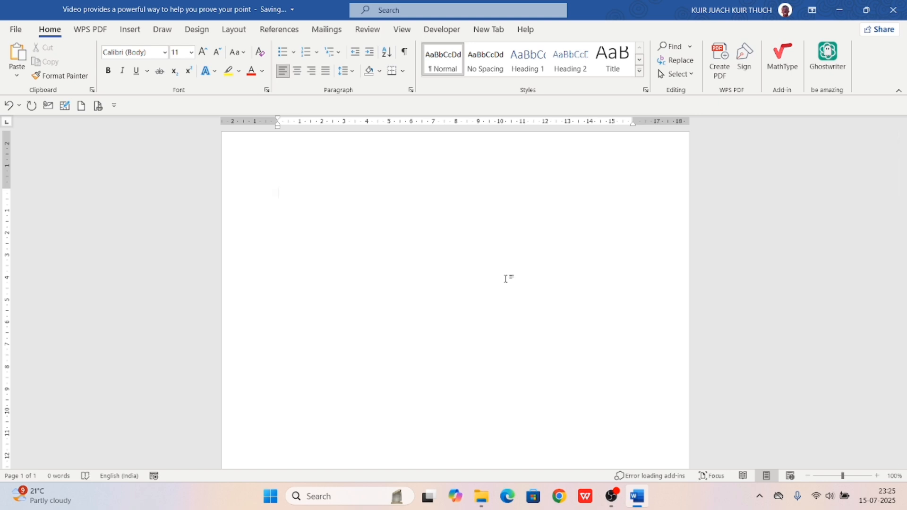
Capture a region of the screen to the clipboard with a Win+Shift+S snip
key("super+shift+s")
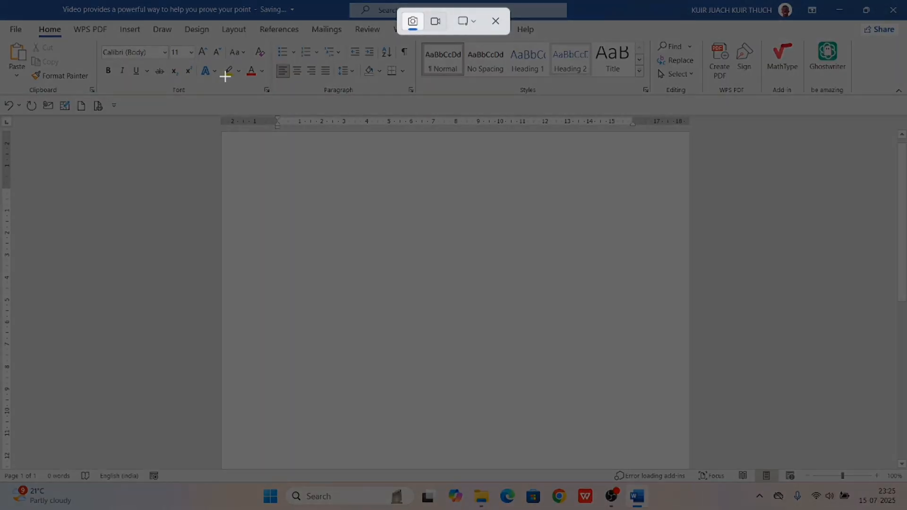
left_click_drag(223, 75, 595, 307)
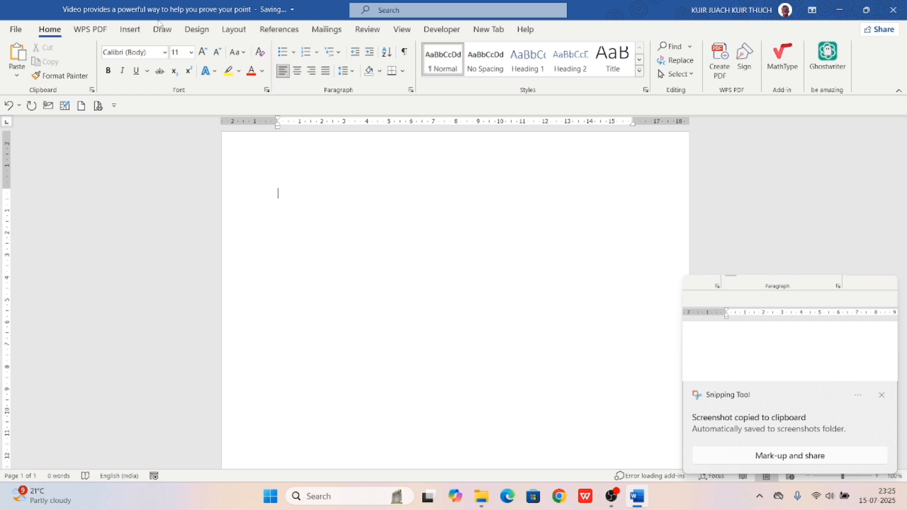
left_click(130, 30)
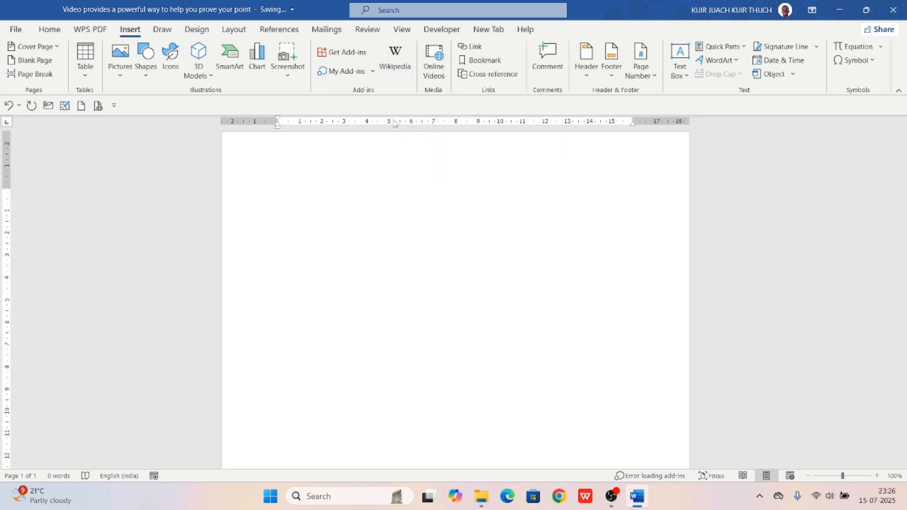
Search for Kenya in the Wikipedia pane
left_click(406, 54)
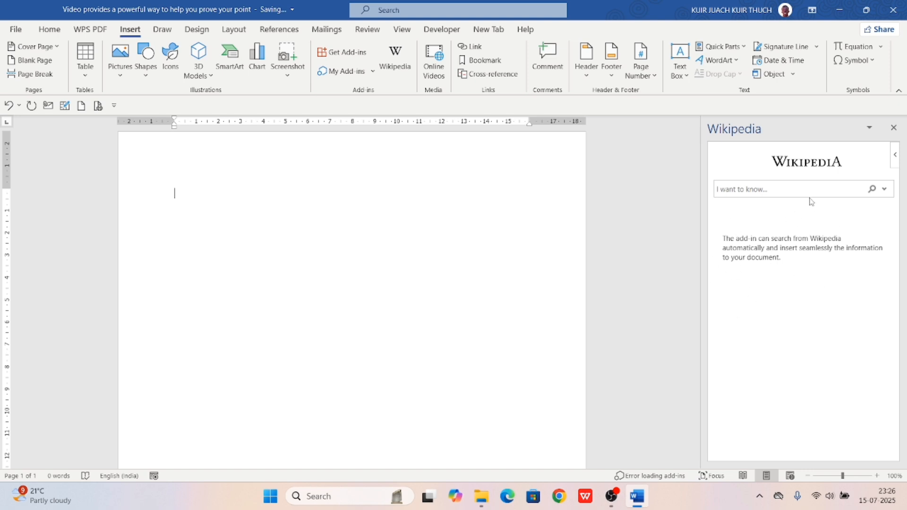
left_click(770, 191)
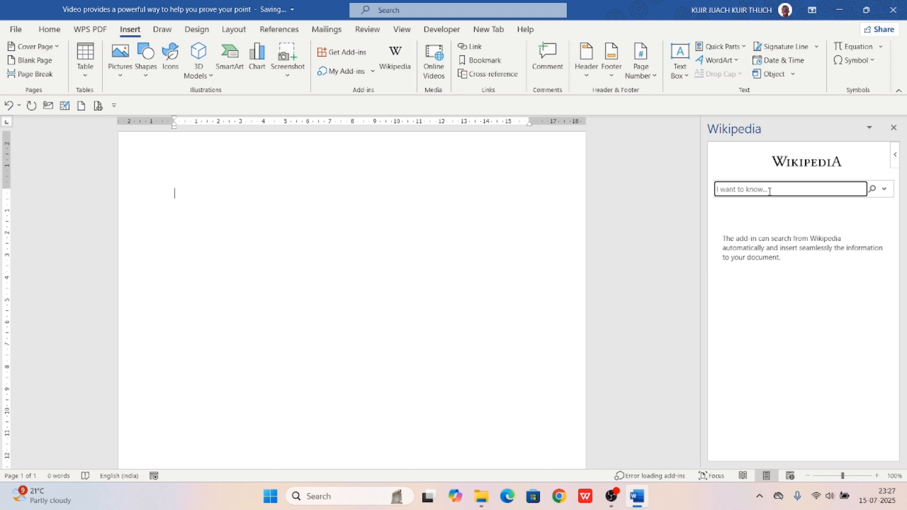
type("Kenya")
key("Return")
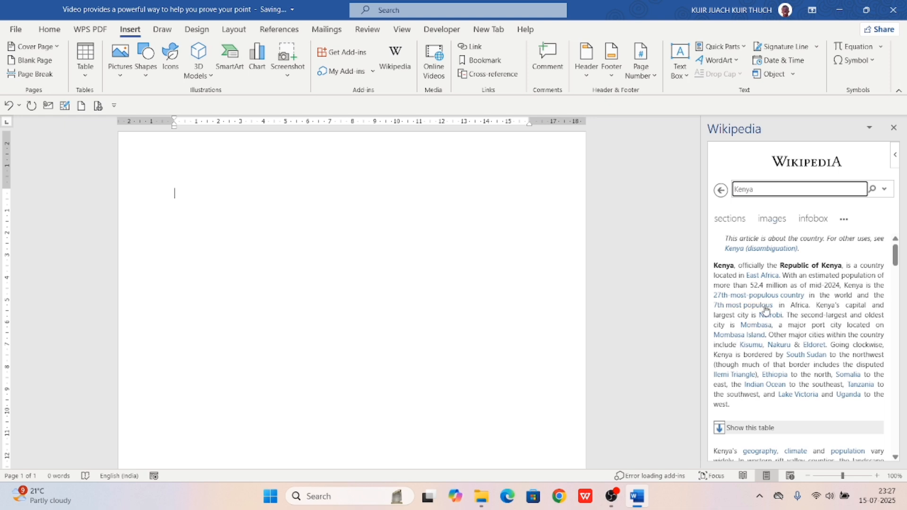
Scroll through the Kenya article's introduction, then clear the search box
scroll(767, 308, "down", 1)
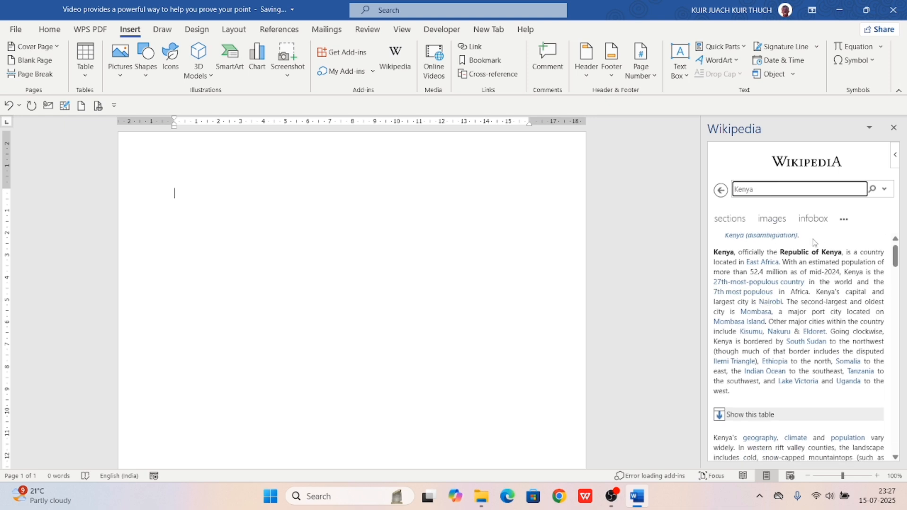
scroll(754, 271, "down", 5)
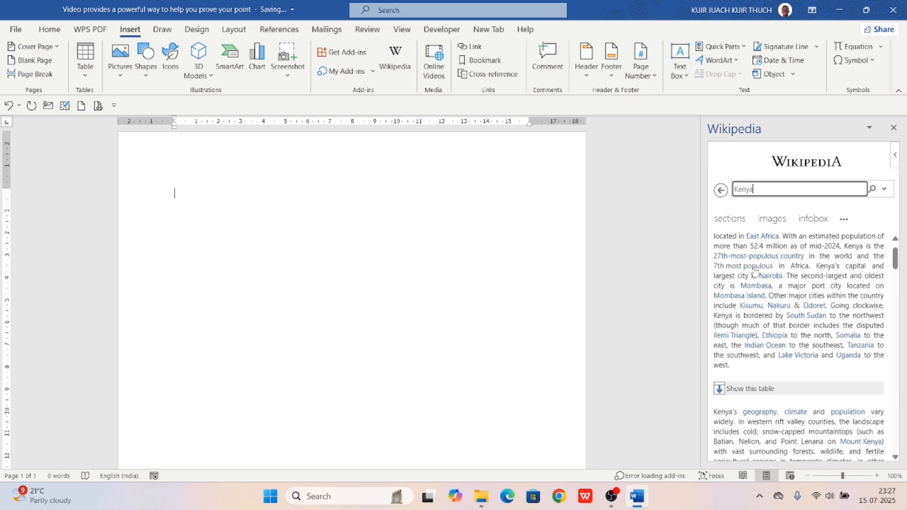
scroll(755, 270, "down", 20)
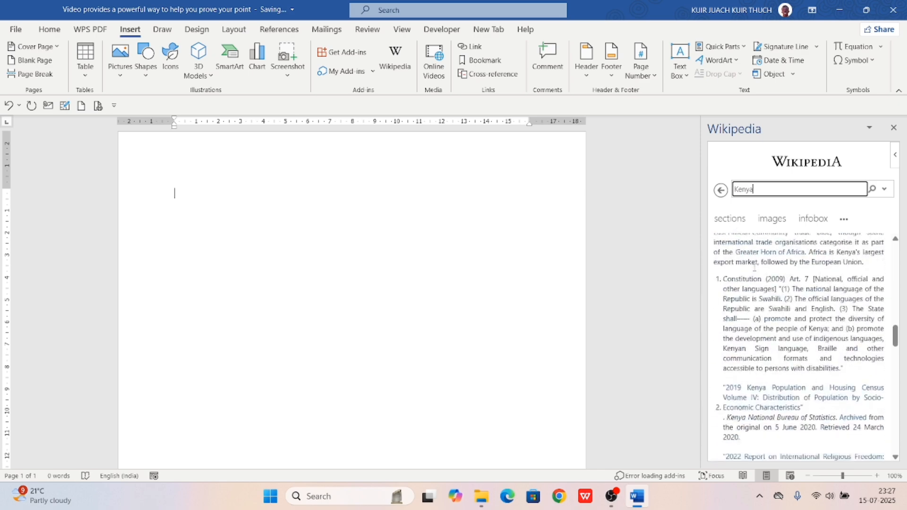
scroll(755, 267, "up", 15)
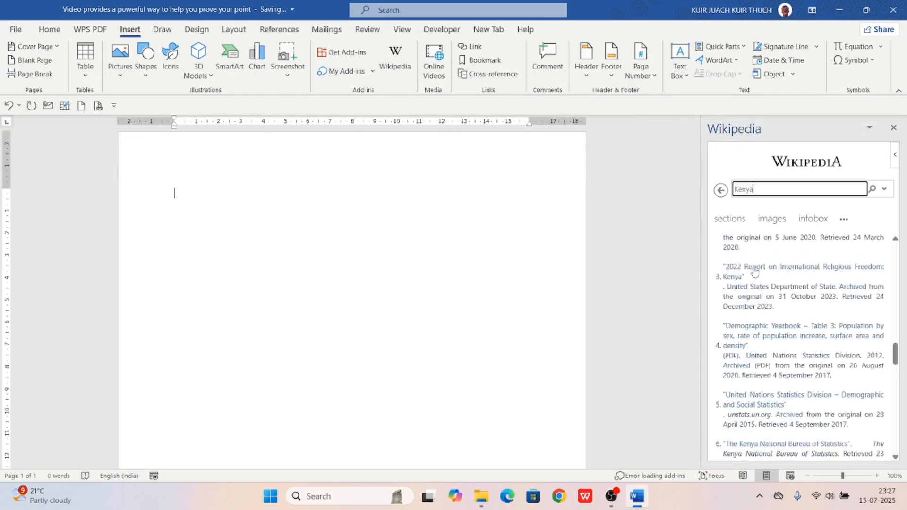
scroll(755, 268, "up", 2)
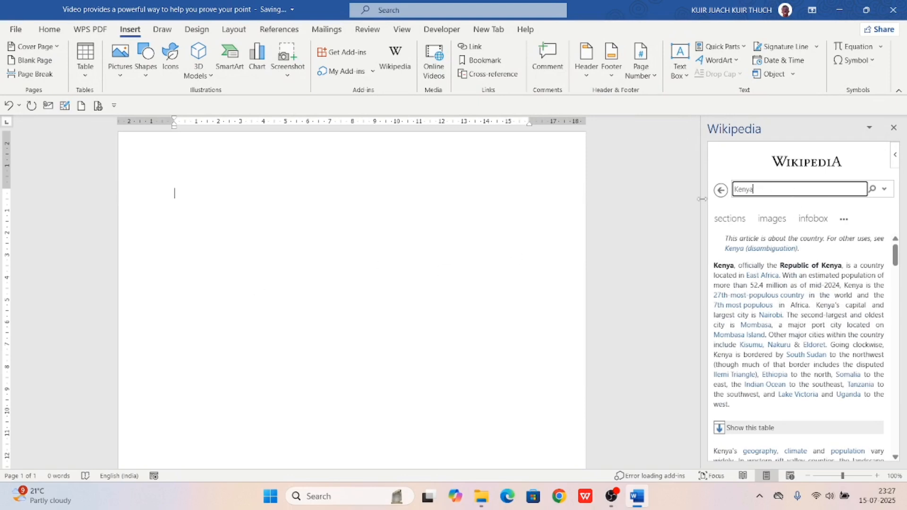
left_click(792, 189)
key("BackSpace")
key("BackSpace")
key("BackSpace")
key("BackSpace")
key("BackSpace")
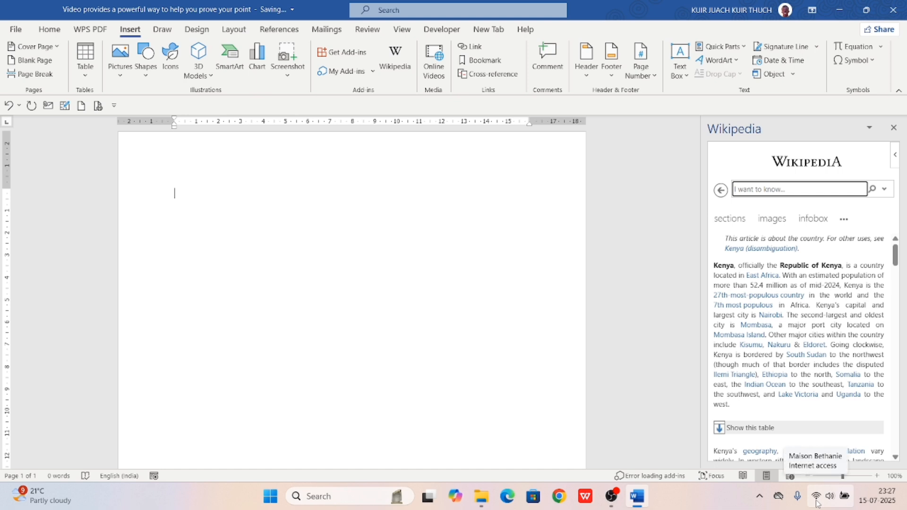
Open the Office Add-ins store and scroll through the available add-ins
left_click(325, 53)
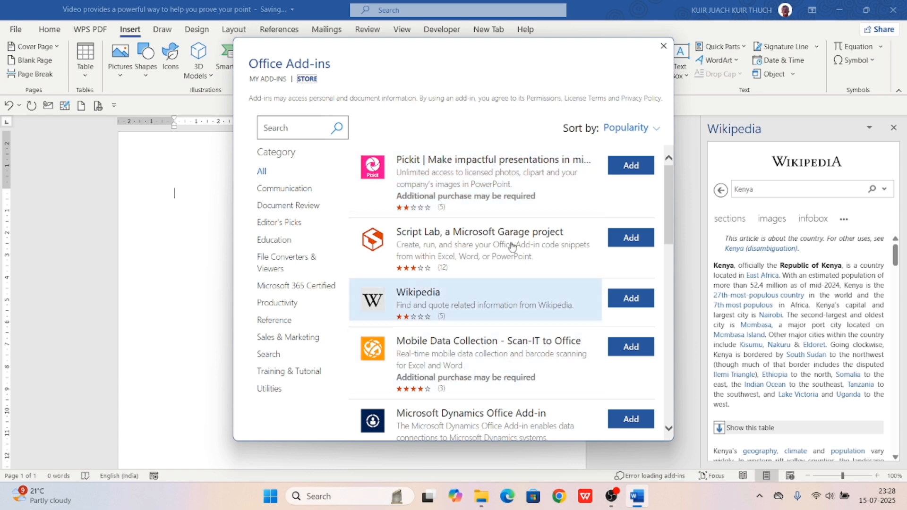
scroll(468, 316, "down", 6)
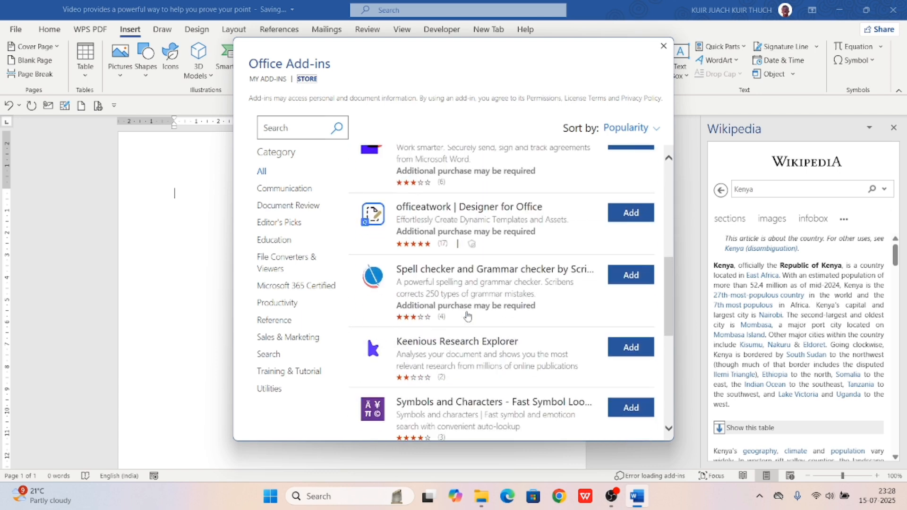
scroll(467, 316, "down", 7)
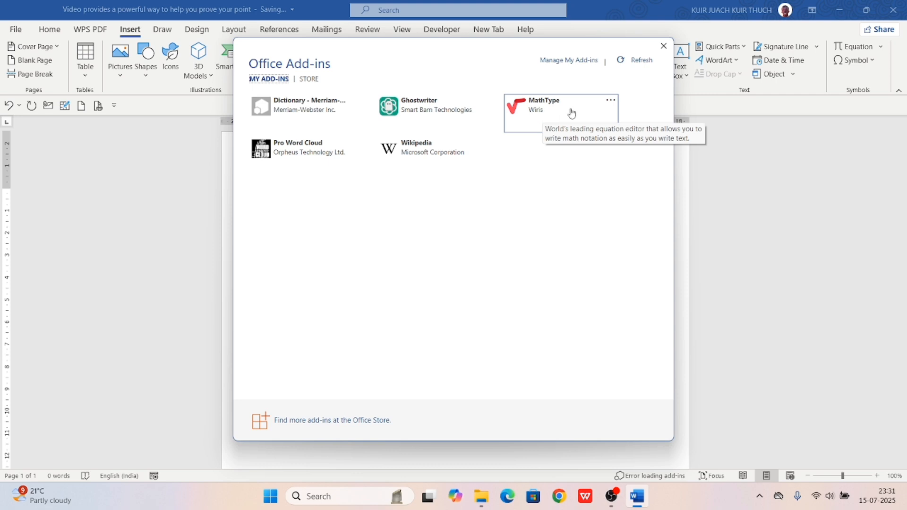
Load Ghostwriter from My Add-ins, dismiss its welcome callout, and focus its prompt box
double_click(415, 123)
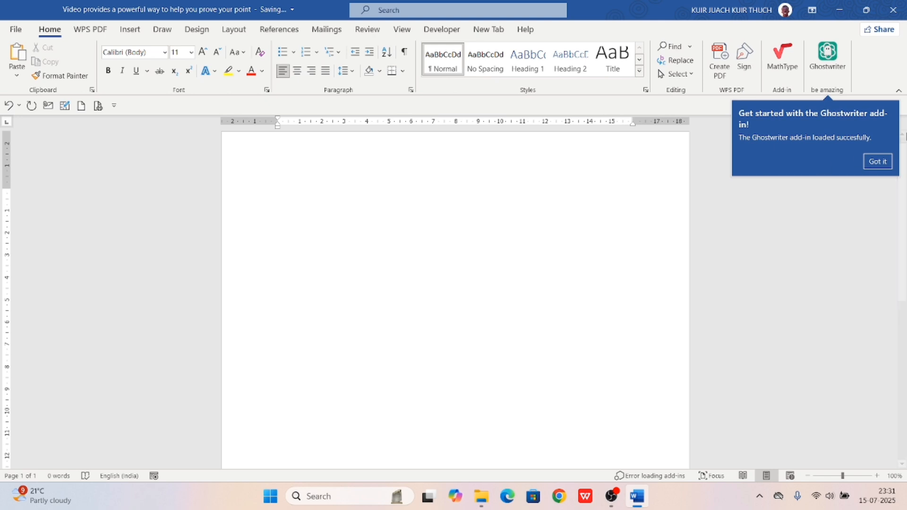
left_click(876, 160)
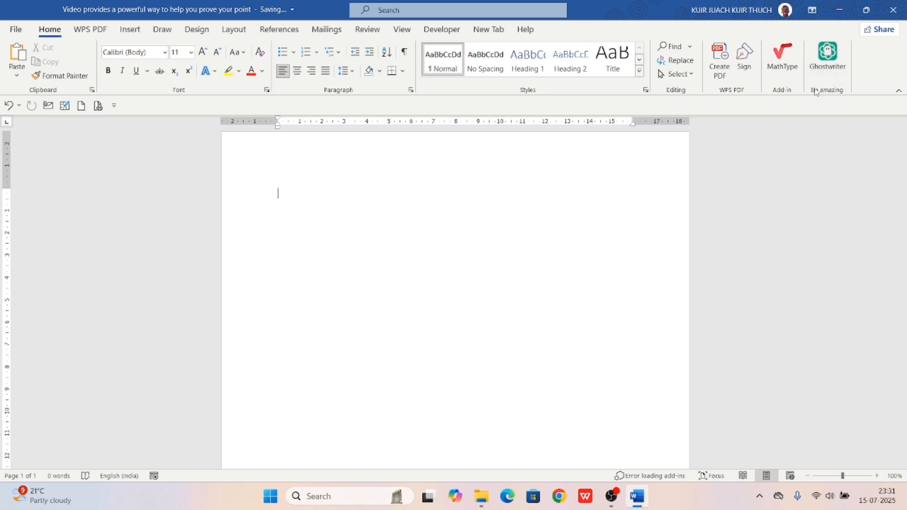
left_click(824, 69)
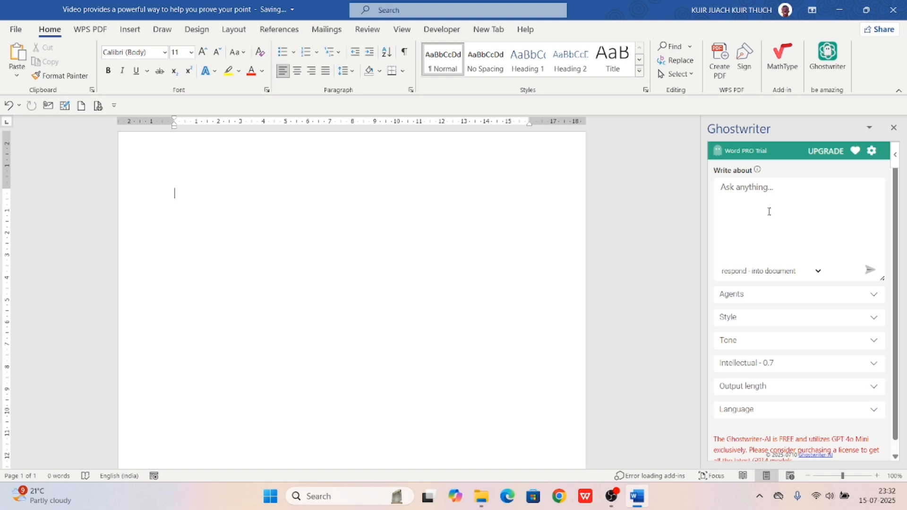
left_click(738, 188)
Ask Ghostwriter to write a letter telling all employees to come to work tomorrow at 5 AM
left_click(738, 188)
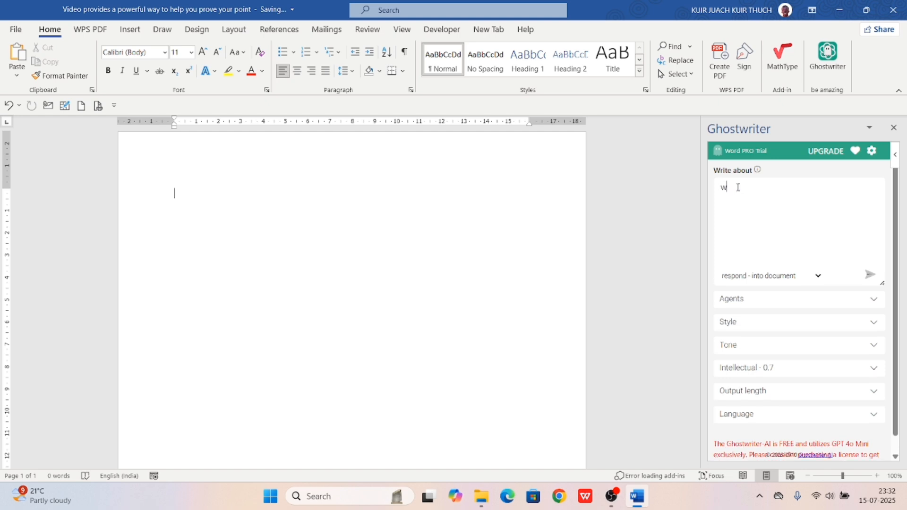
type("hey write a letter informing all of our im")
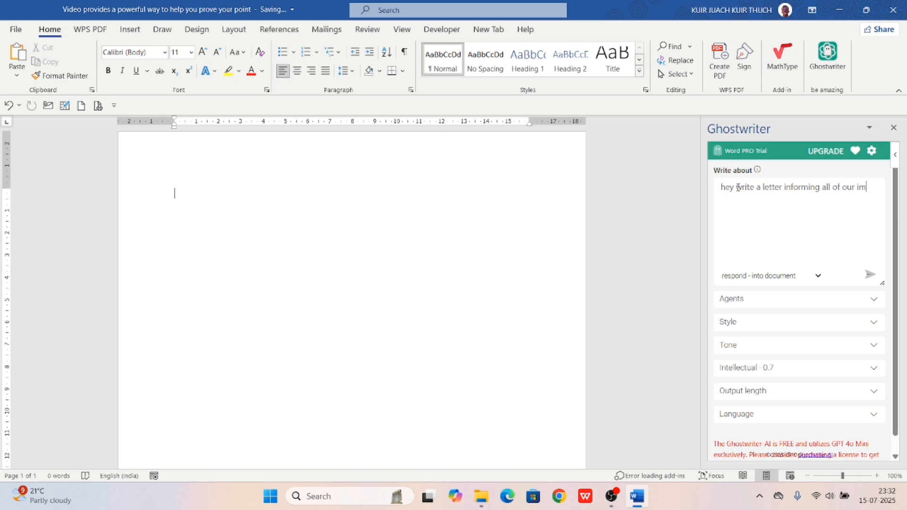
type("ployees to come")
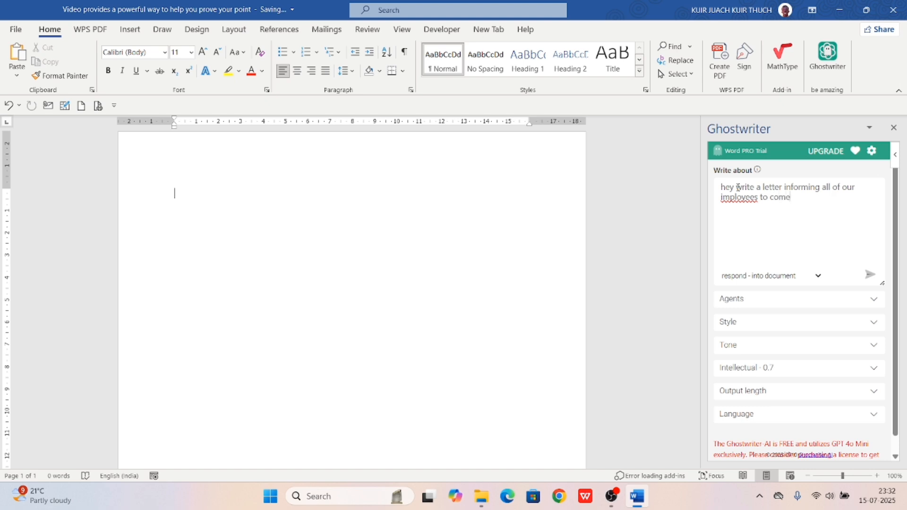
type("s tomorow to work at 5 a")
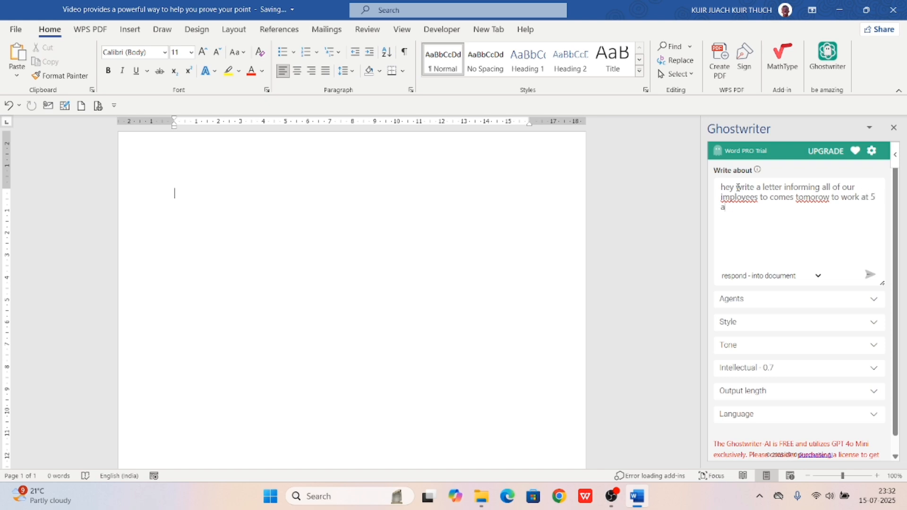
type("m in the morning")
key("Return")
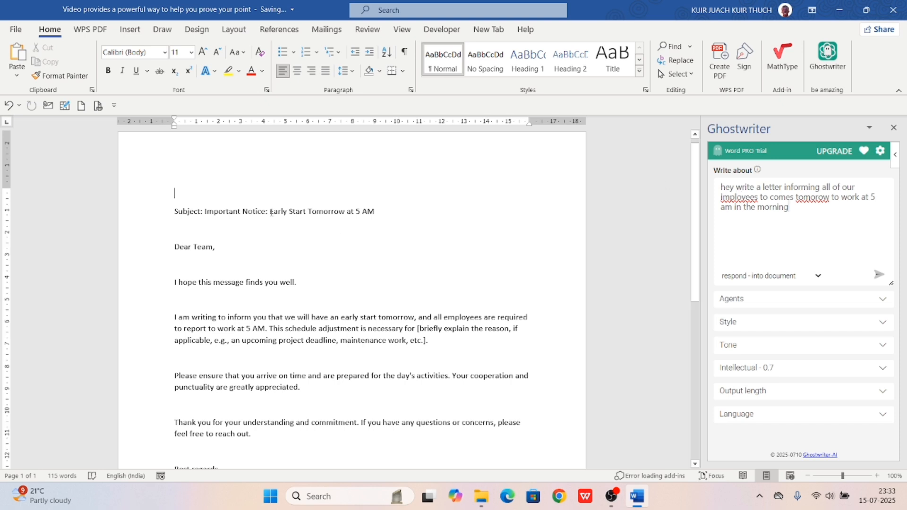
Review the generated 5 AM letter, then delete the old prompt from Ghostwriter's Write about box
scroll(272, 212, "down", 3)
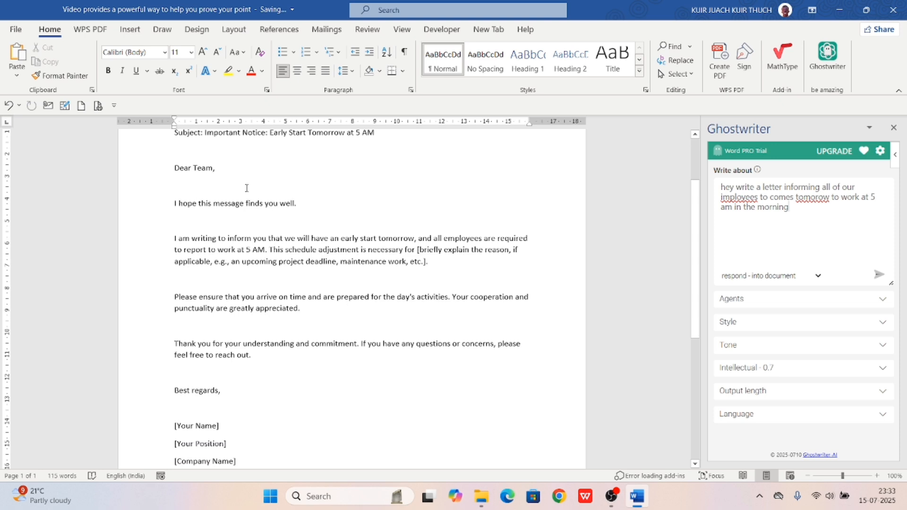
scroll(217, 214, "down", 2)
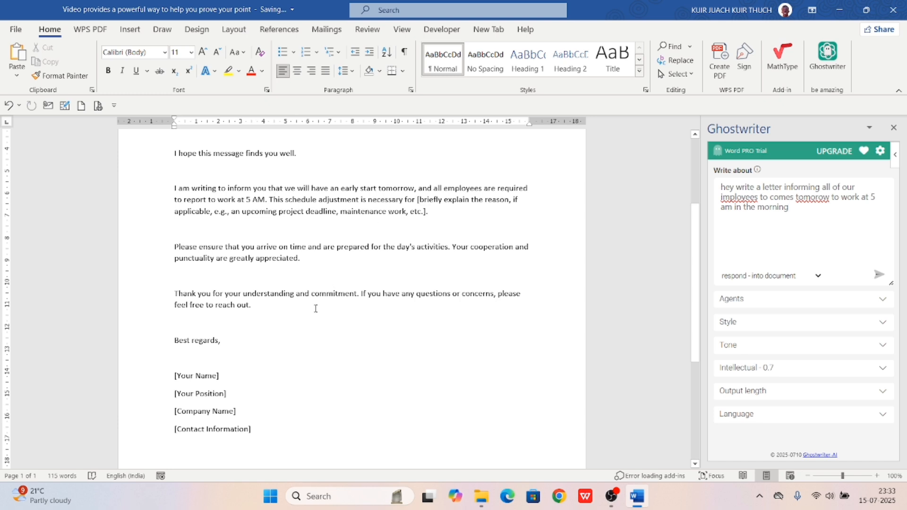
left_click(419, 200)
scroll(422, 201, "down", 1)
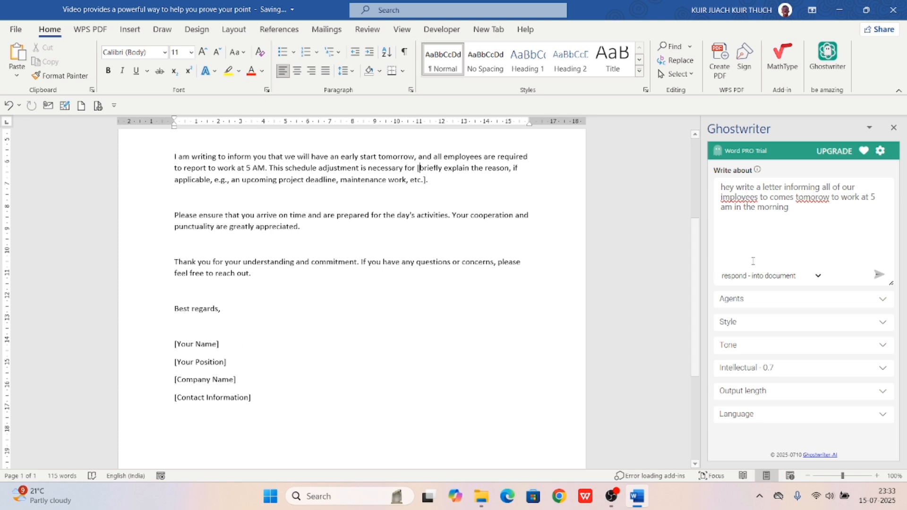
left_click_drag(802, 221, 688, 176)
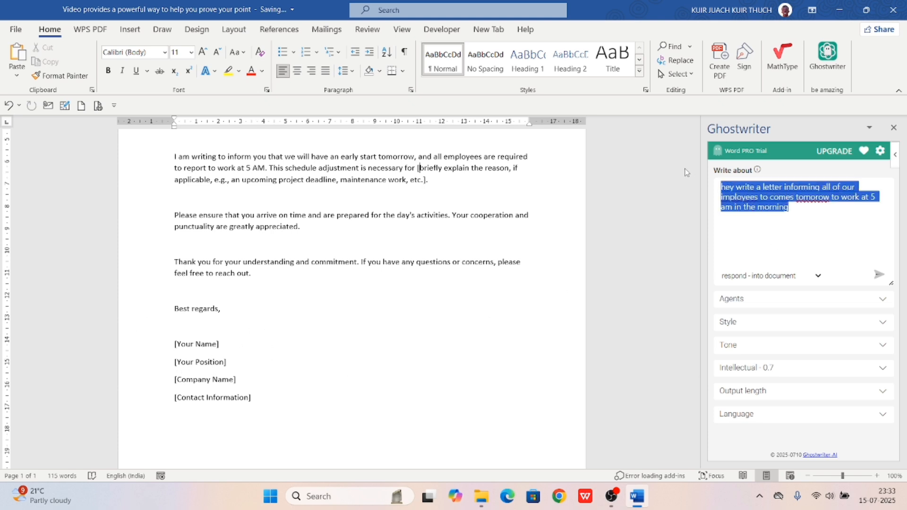
key("BackSpace")
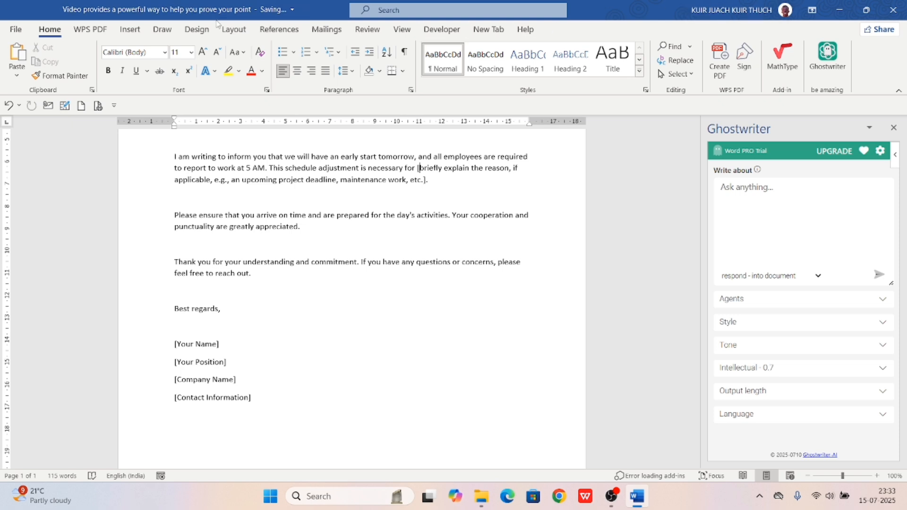
On the Insert tab, view the My Add-ins list of recent add-ins, then close it
left_click(133, 30)
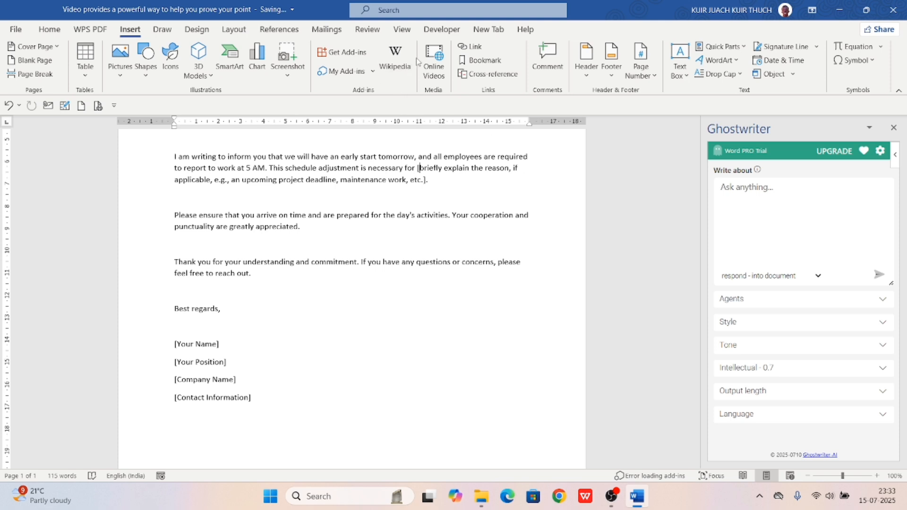
left_click(372, 72)
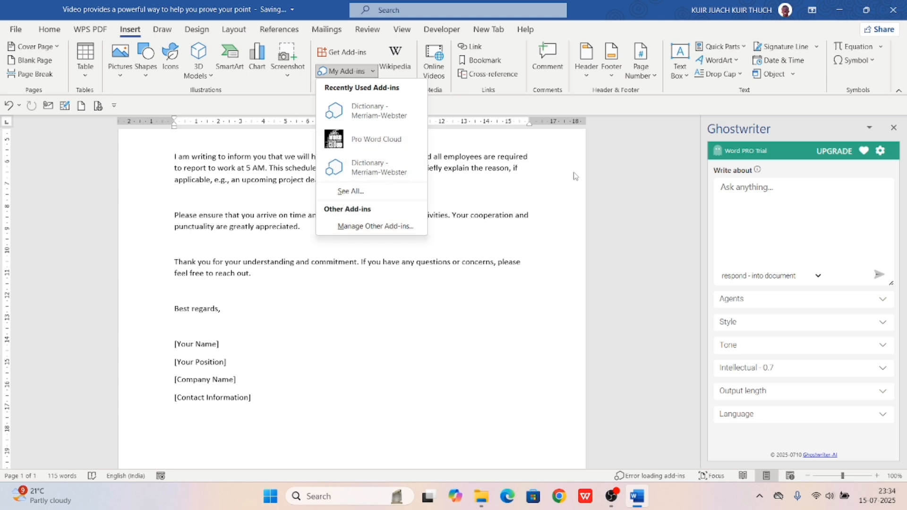
key("Escape")
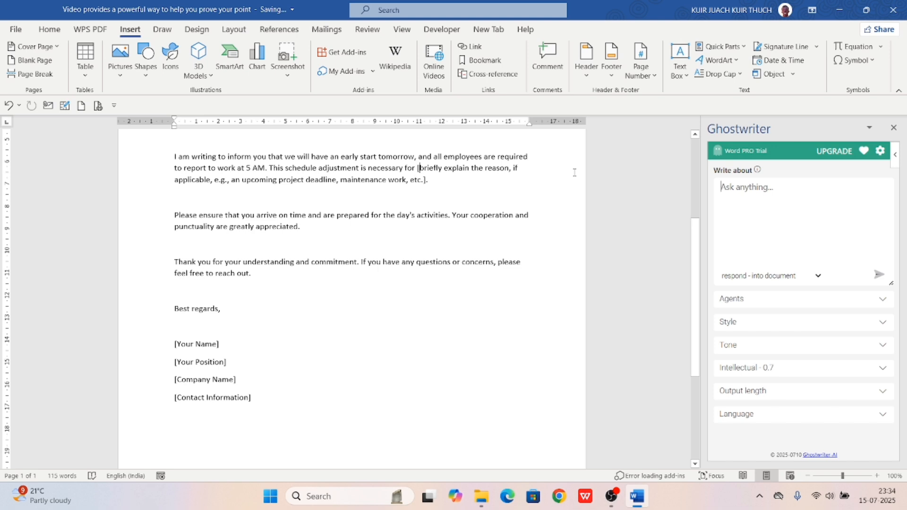